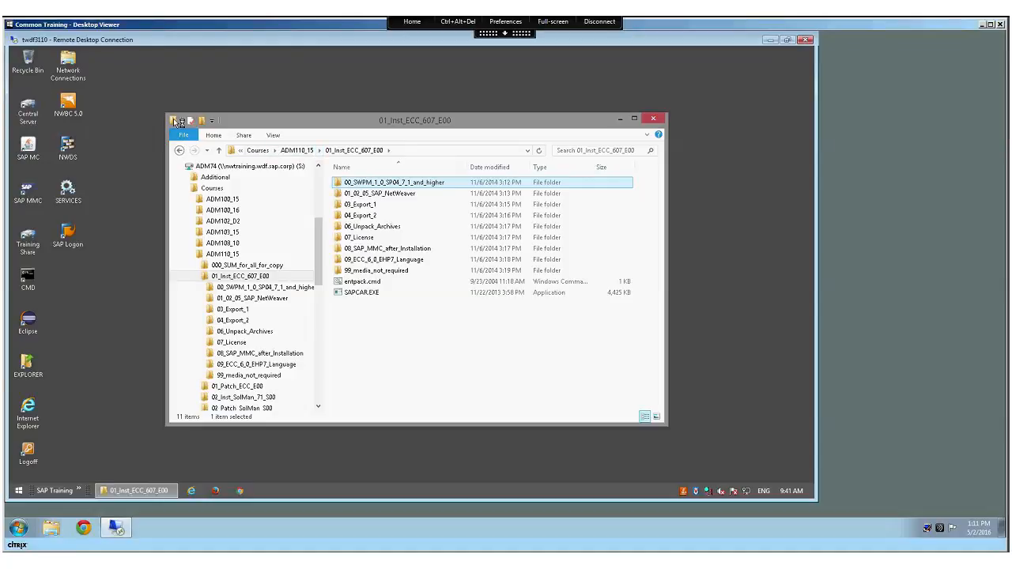
Open the folder Courses > ADM110_15 > 01_Inst_ECC_607_E00 on the ADM74 (S:) drive in a new file explorer window
{"action": "double_click", "coordinate": [178, 122]}
{"action": "double_click", "coordinate": [28, 363]}
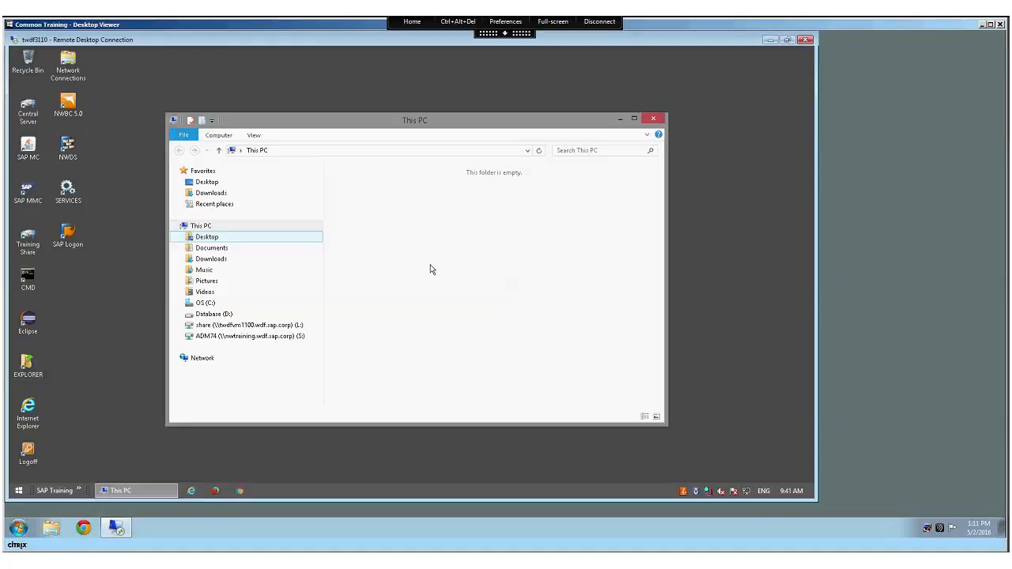
{"action": "double_click", "coordinate": [496, 342]}
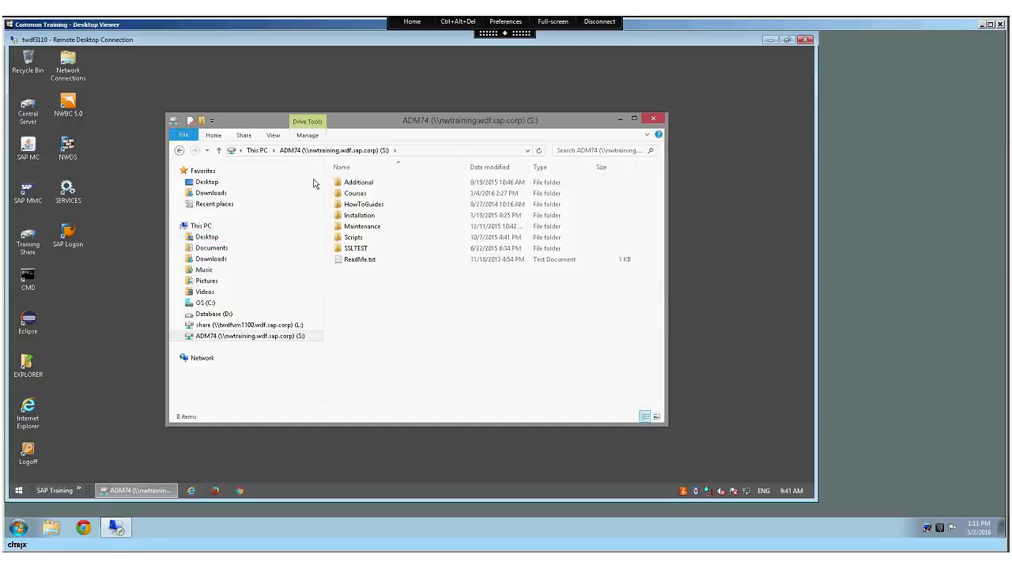
{"action": "double_click", "coordinate": [360, 194]}
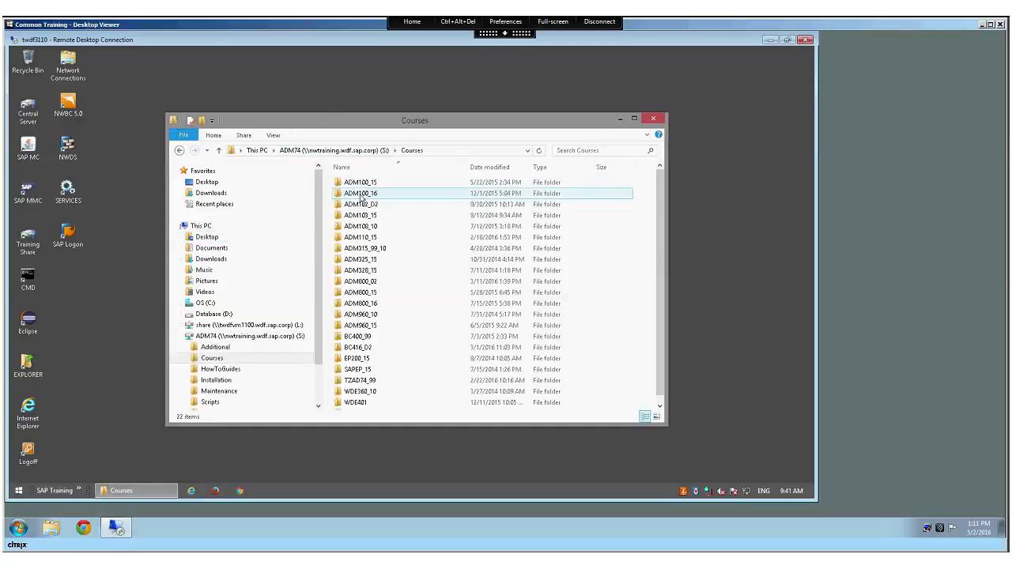
{"action": "double_click", "coordinate": [360, 237]}
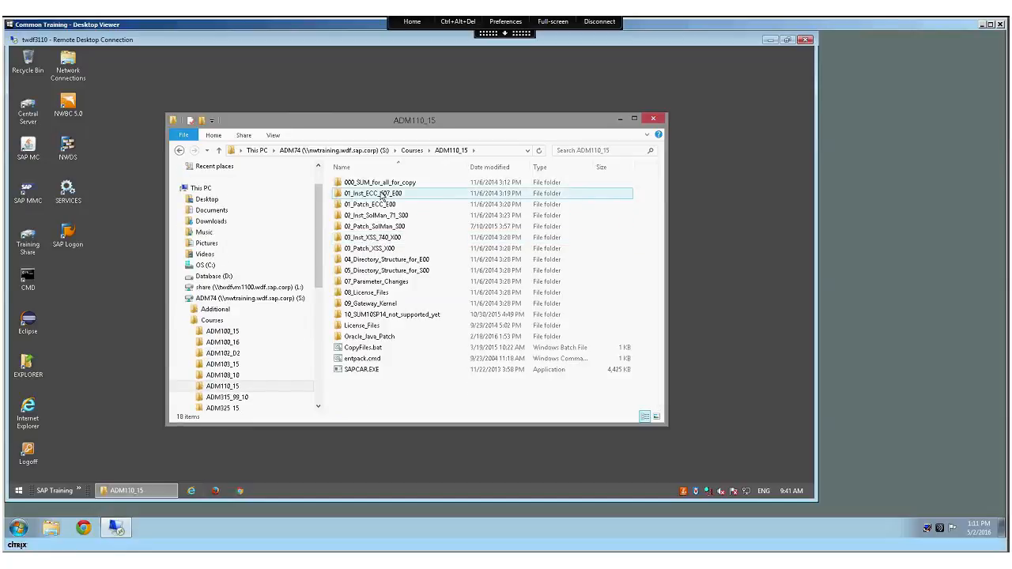
{"action": "double_click", "coordinate": [403, 197]}
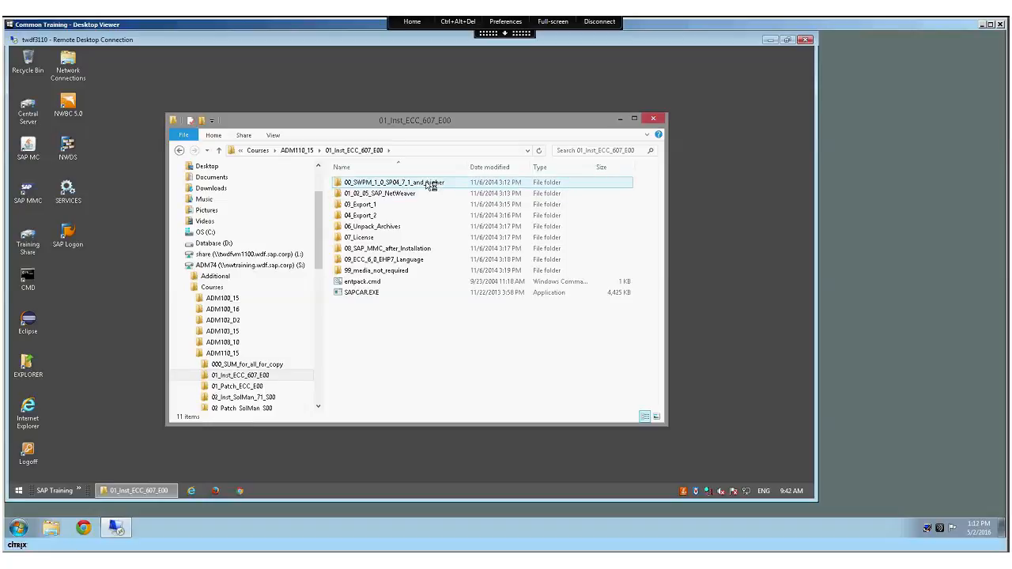
Look through the contents of the 00_SWPM_1_0_SP04_7_1_and_higher and 01_02_05_SAP_NetWeaver folders, returning to 01_Inst_ECC_607_E00
{"action": "double_click", "coordinate": [430, 183]}
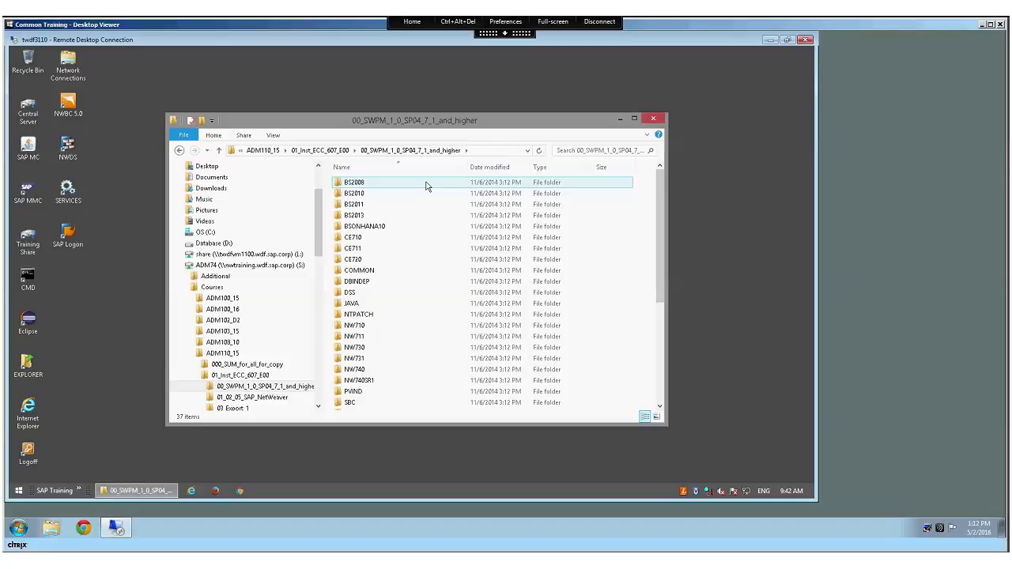
{"action": "left_click", "coordinate": [662, 352]}
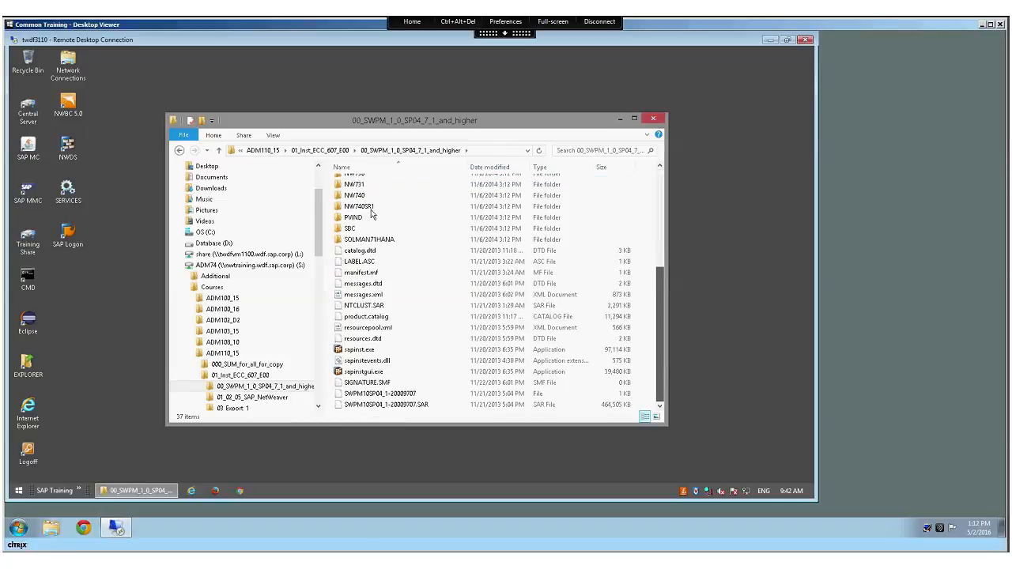
{"action": "scroll", "coordinate": [371, 214], "scroll_direction": "up", "scroll_amount": 6}
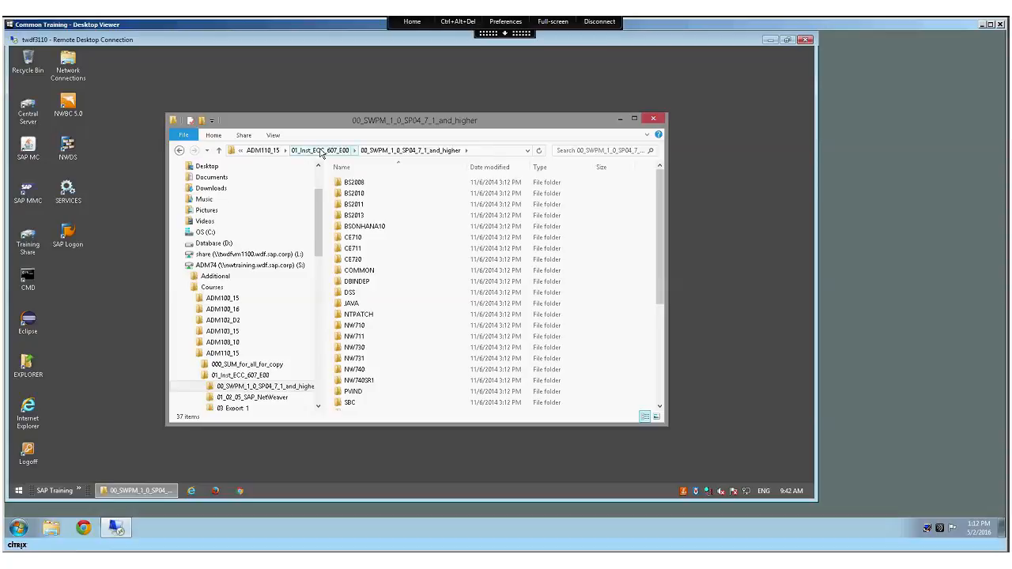
{"action": "left_click", "coordinate": [320, 152]}
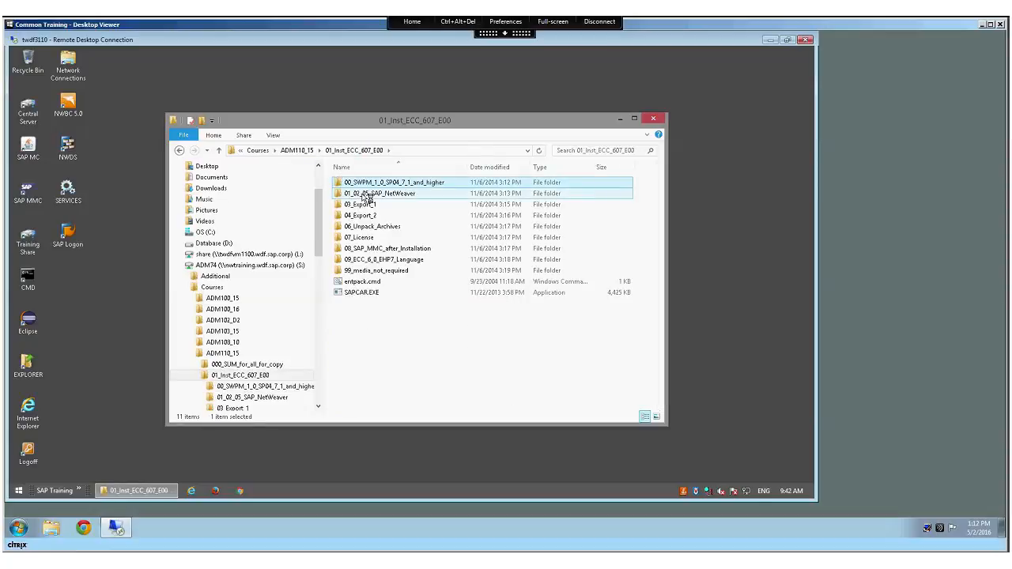
{"action": "double_click", "coordinate": [366, 196]}
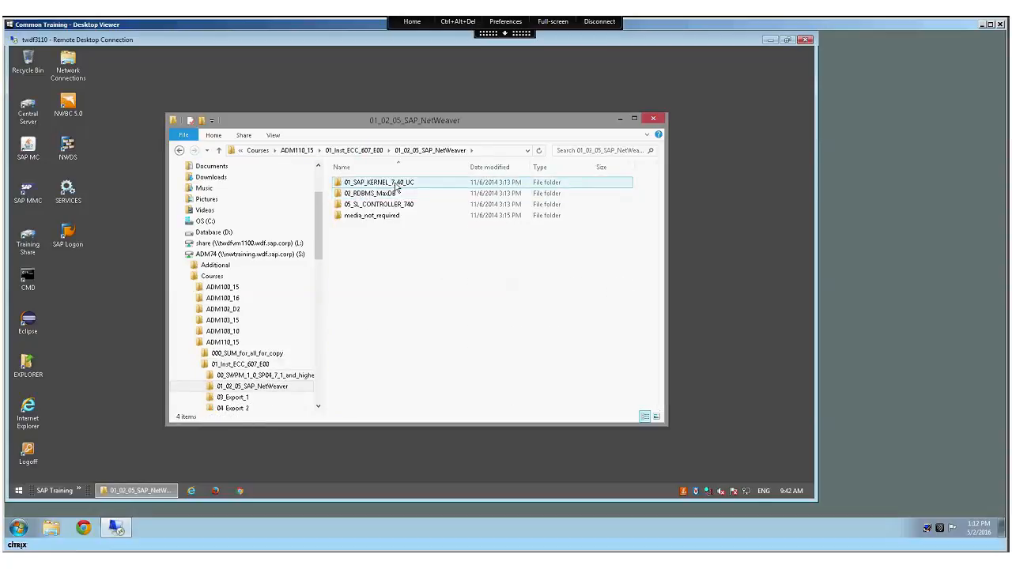
{"action": "left_click", "coordinate": [360, 150]}
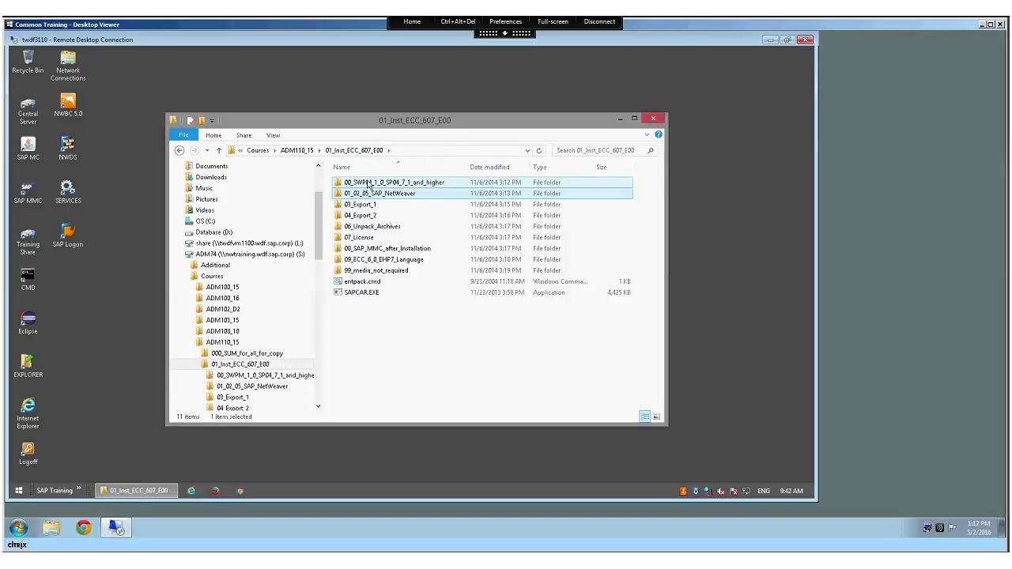
Open the 00_SWPM_1_0_SP04_7_1_and_higher folder and select sapinst.exe
{"action": "left_click", "coordinate": [368, 183]}
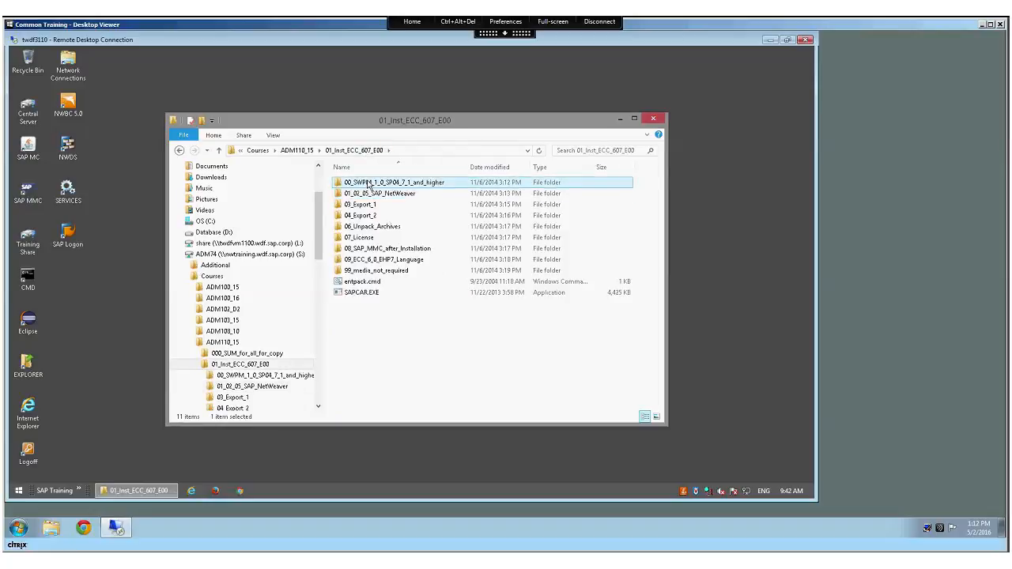
{"action": "double_click", "coordinate": [423, 184]}
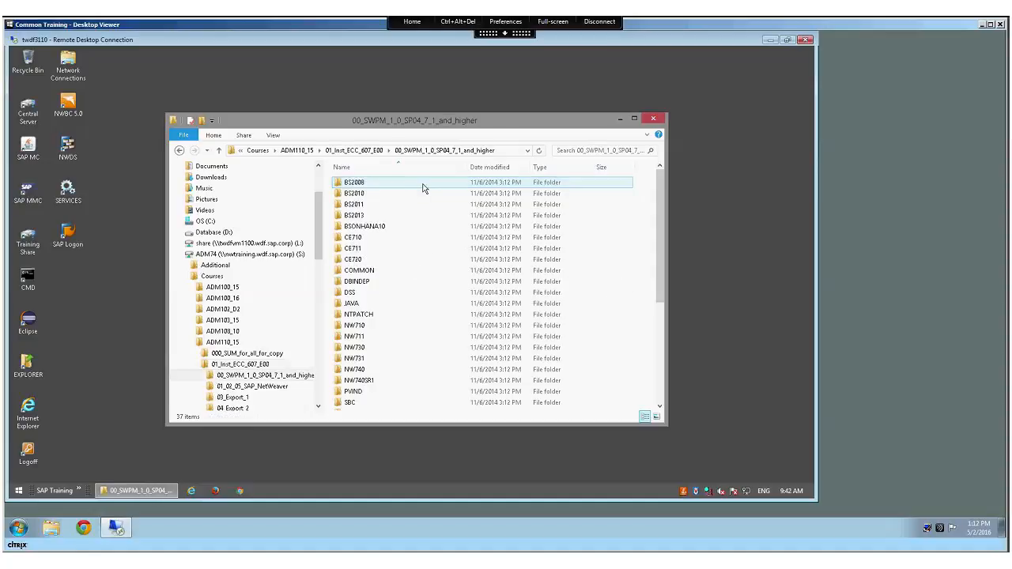
{"action": "scroll", "coordinate": [663, 403], "scroll_direction": "down", "scroll_amount": 5}
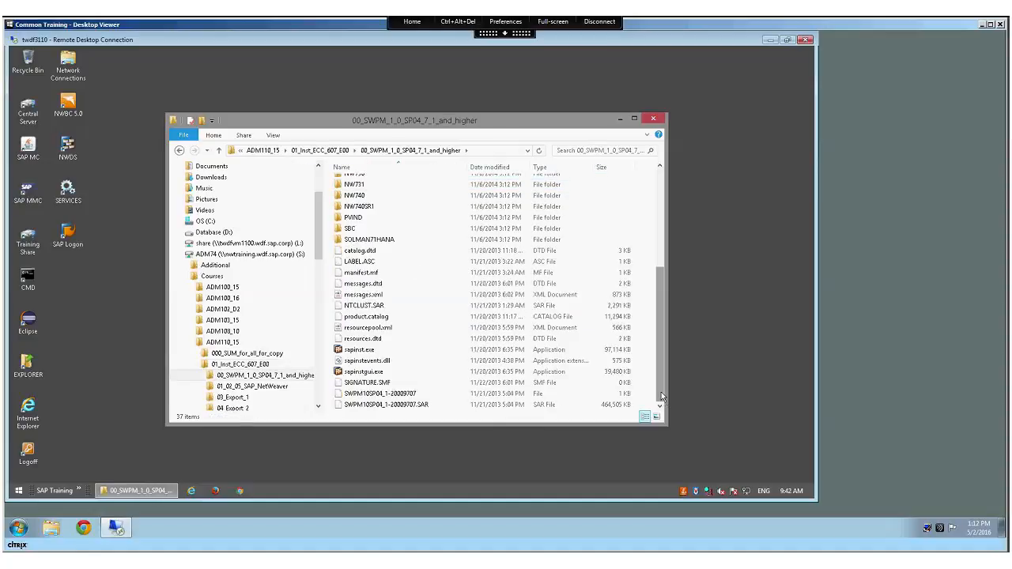
{"action": "left_click", "coordinate": [358, 352]}
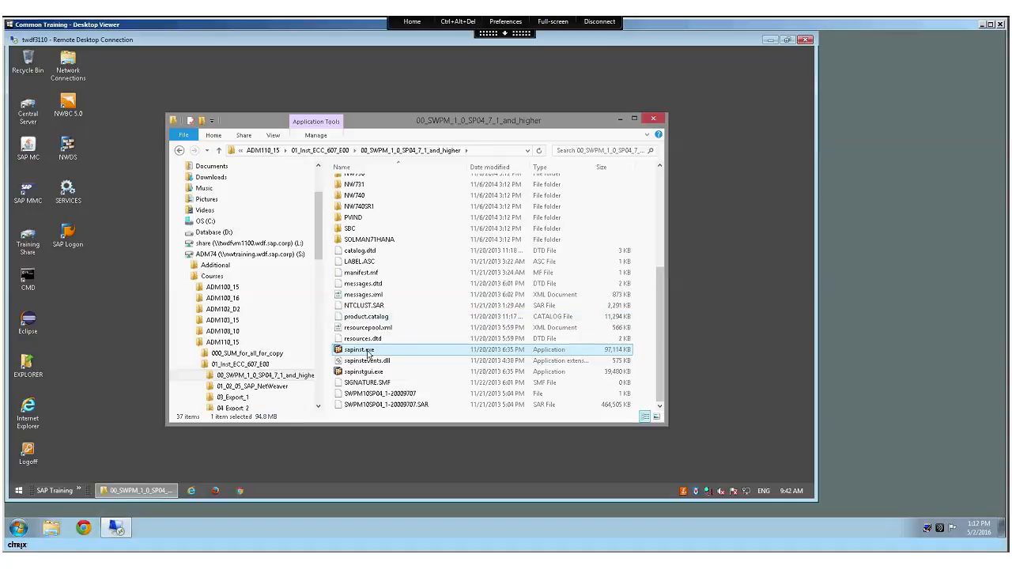
Open Computer Management through Server Manager and display the Users folder under Local Users and Groups
{"action": "left_click", "coordinate": [18, 491]}
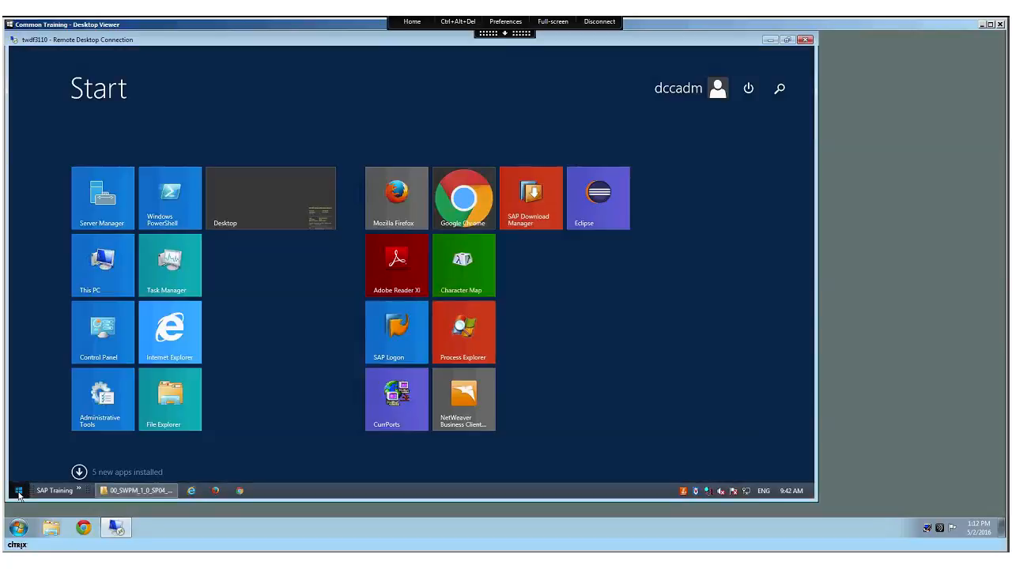
{"action": "left_click", "coordinate": [97, 208]}
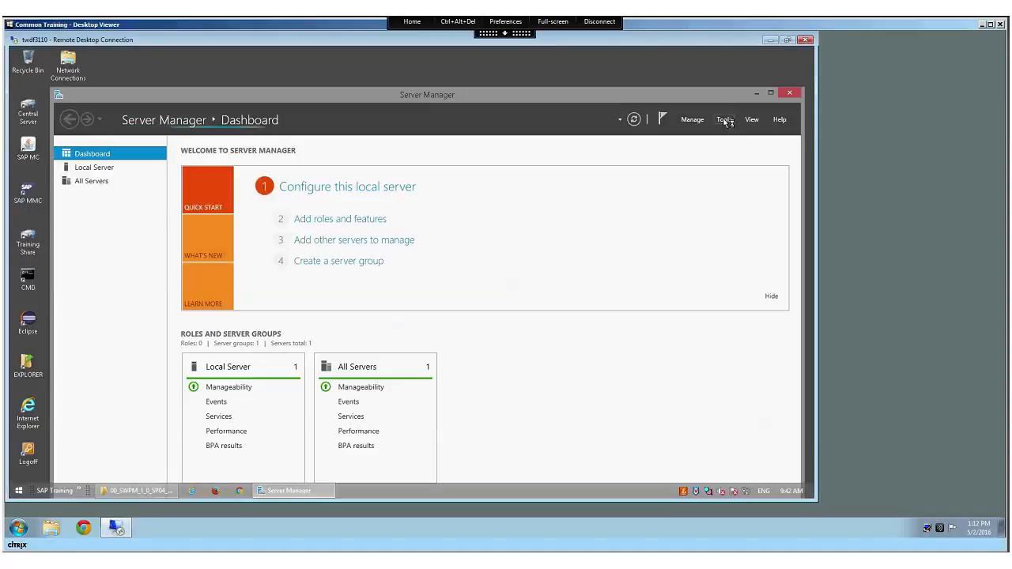
{"action": "left_click", "coordinate": [723, 120]}
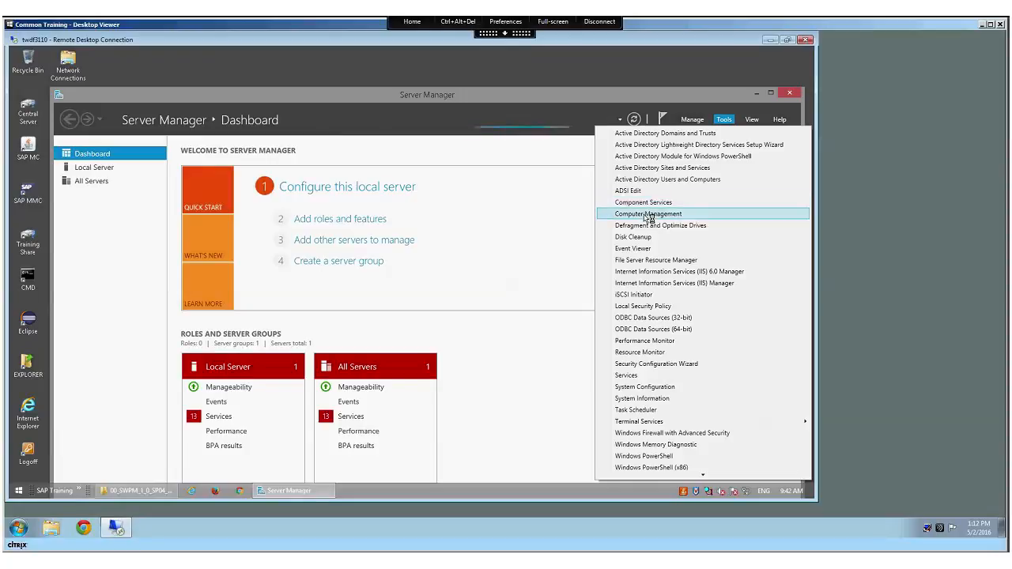
{"action": "left_click", "coordinate": [648, 214]}
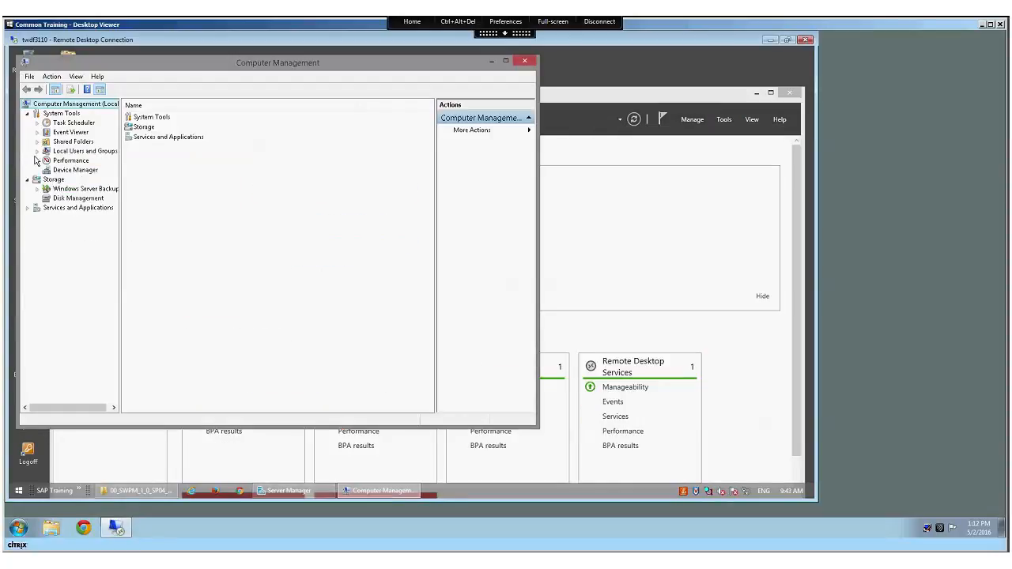
{"action": "left_click", "coordinate": [37, 151]}
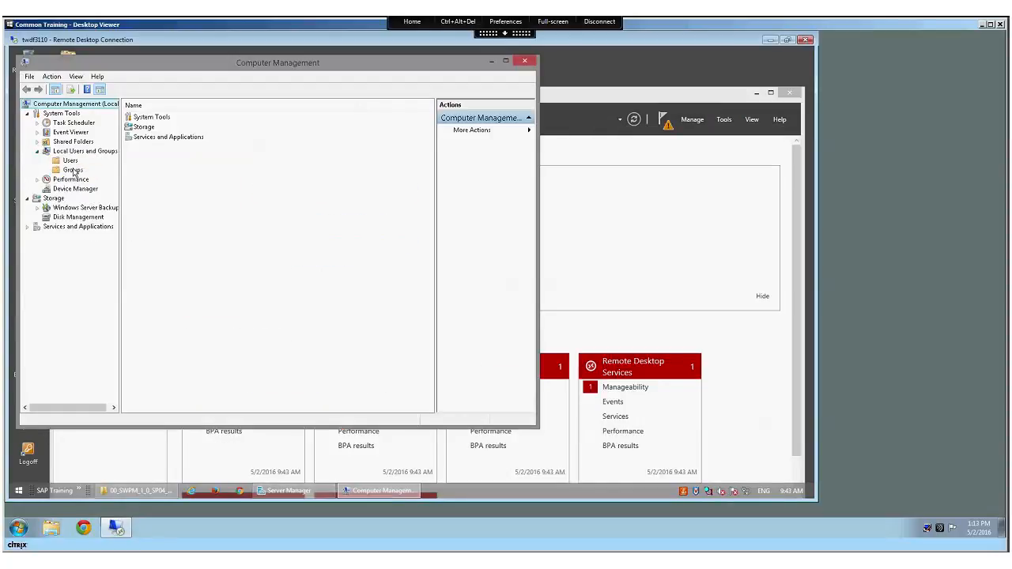
{"action": "left_click", "coordinate": [70, 161]}
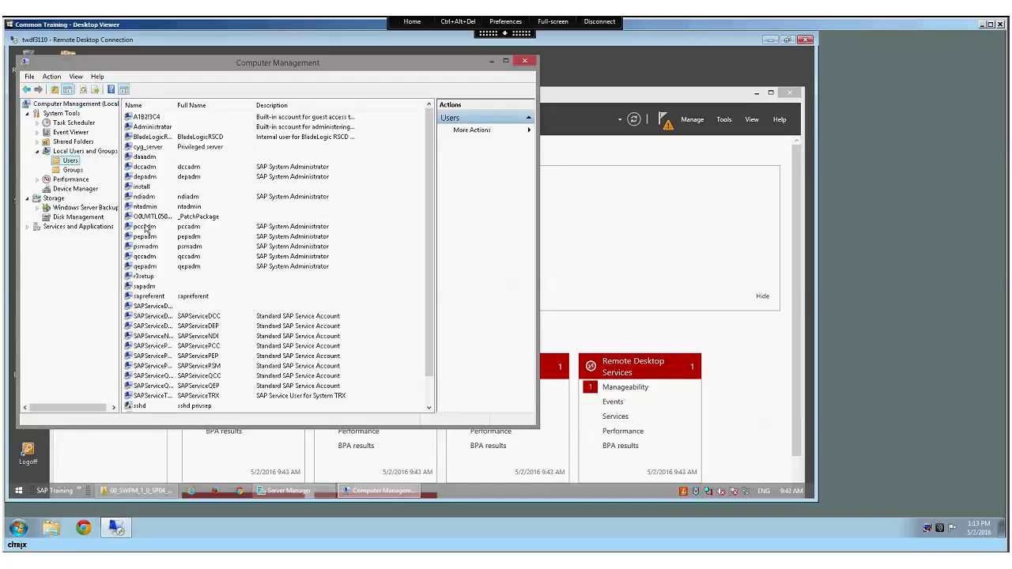
Reset the password of the local user install, entering and confirming the new account password
{"action": "left_click", "coordinate": [144, 228]}
{"action": "key", "text": "i"}
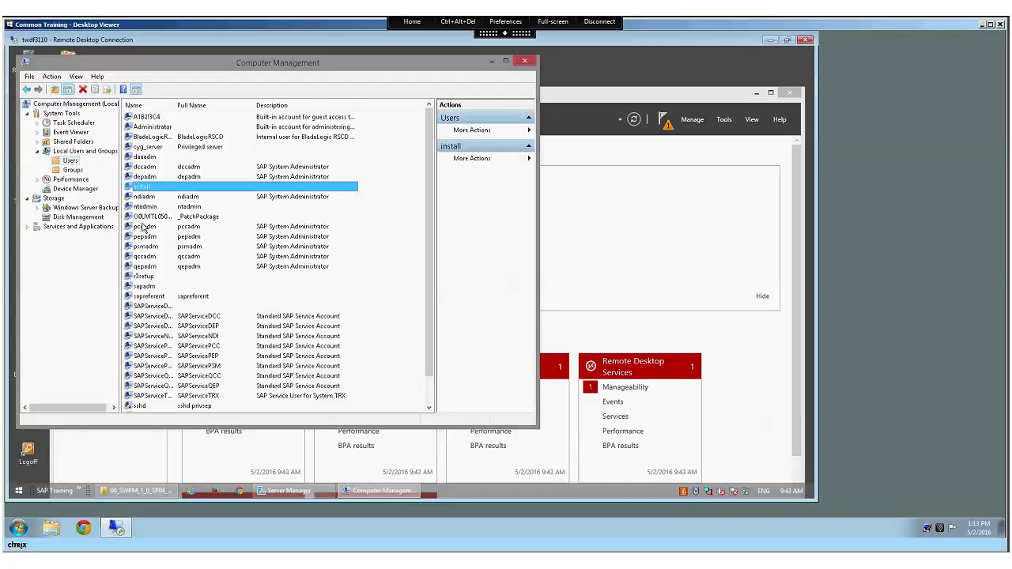
{"action": "right_click", "coordinate": [150, 189]}
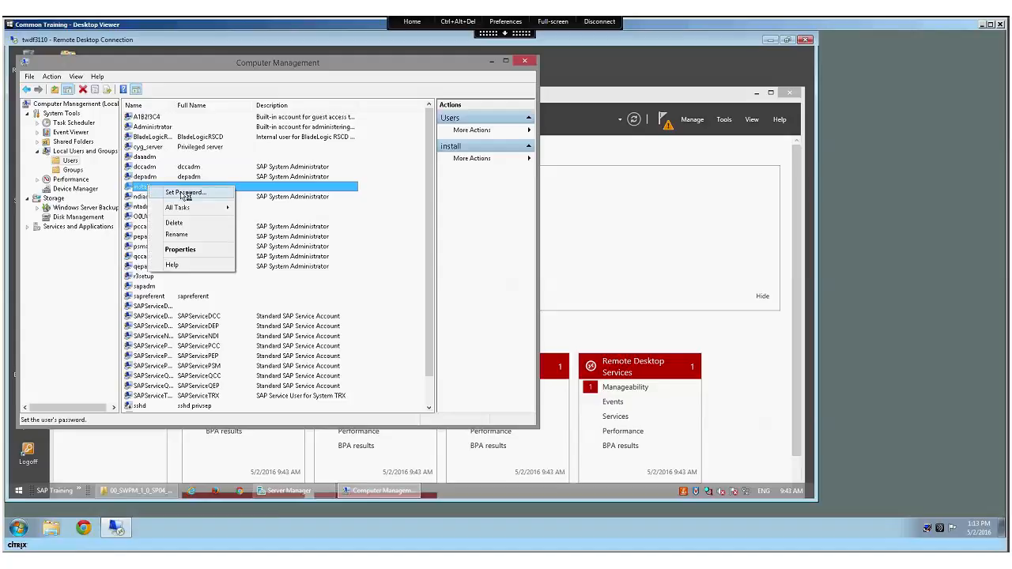
{"action": "left_click", "coordinate": [181, 194]}
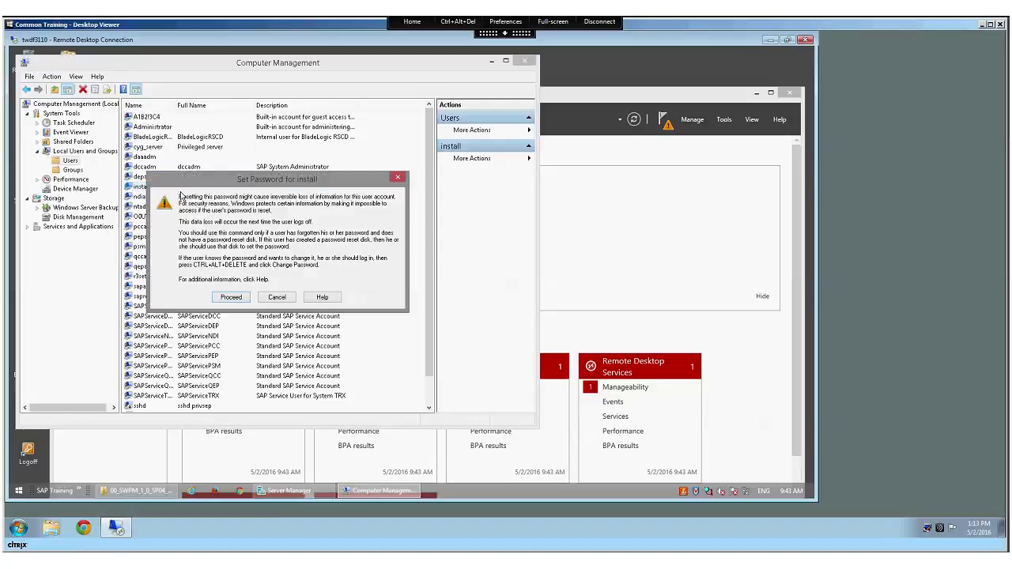
{"action": "left_click", "coordinate": [232, 298]}
{"action": "type", "text": "•••••••"}
{"action": "key", "text": "Tab"}
{"action": "type", "text": "••••"}
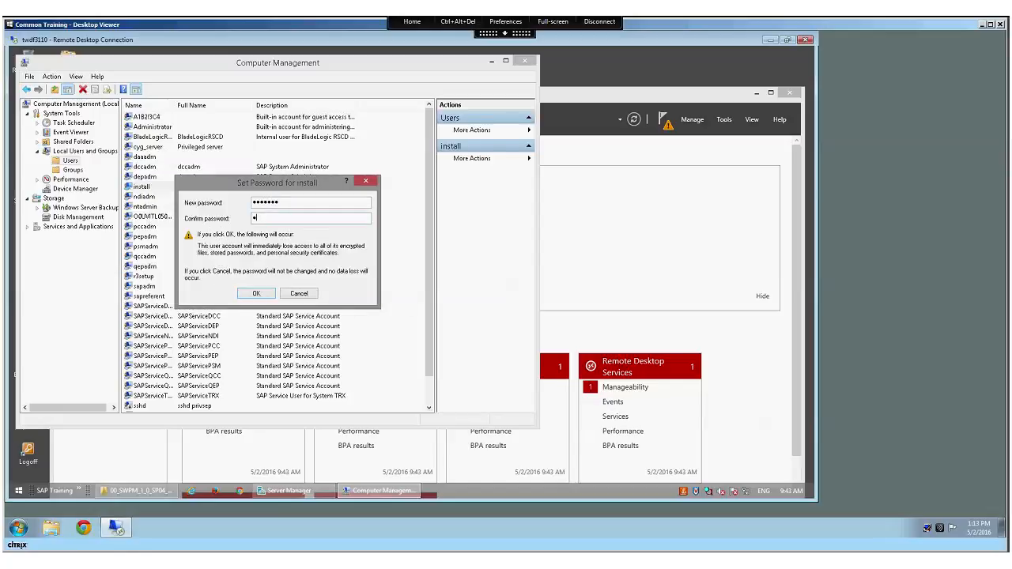
{"action": "type", "text": "•••"}
{"action": "left_click", "coordinate": [256, 294]}
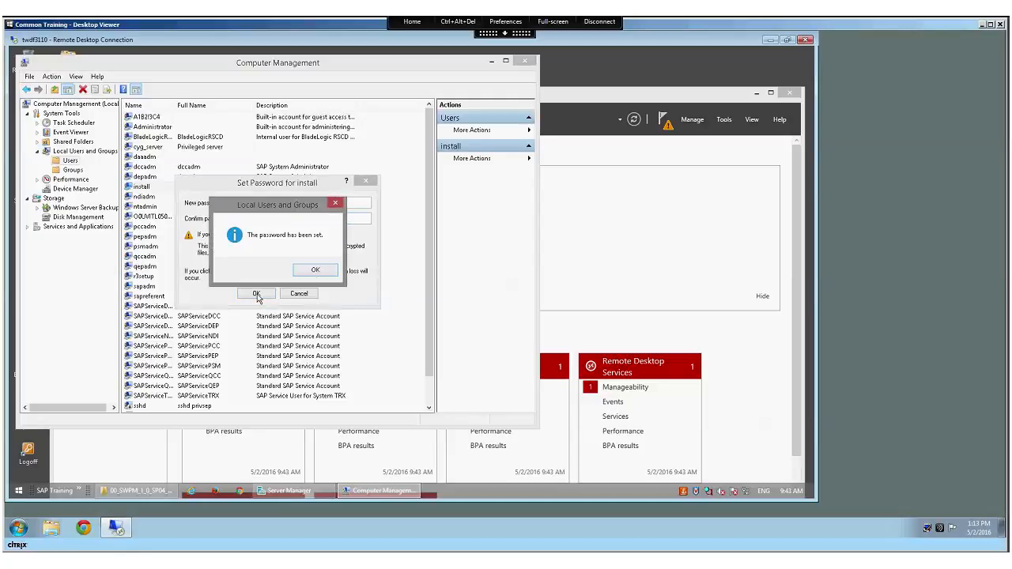
{"action": "left_click", "coordinate": [316, 270]}
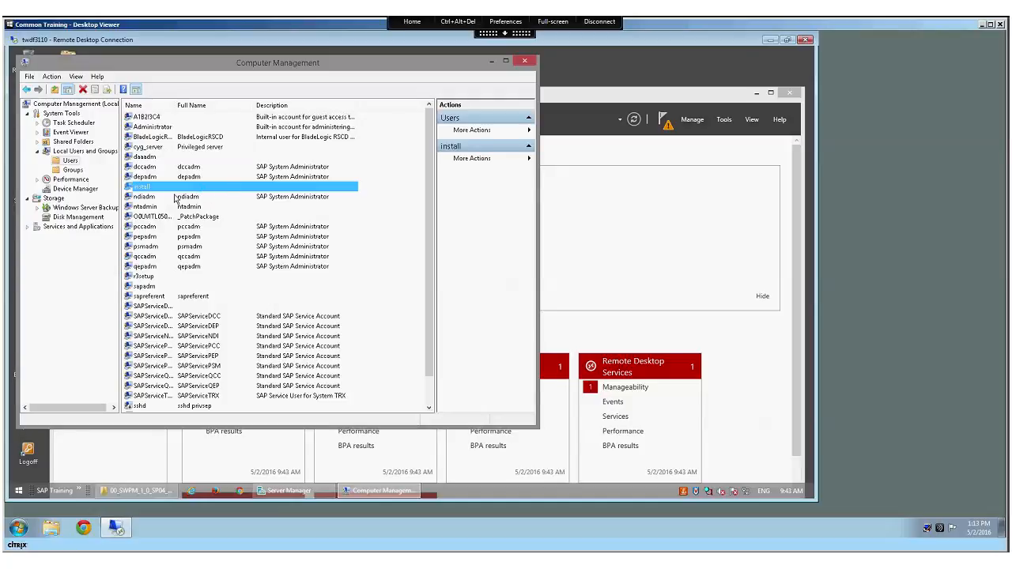
Check the member list of the local Administrators group, and close Computer Management and Server Manager
{"action": "left_click", "coordinate": [72, 170]}
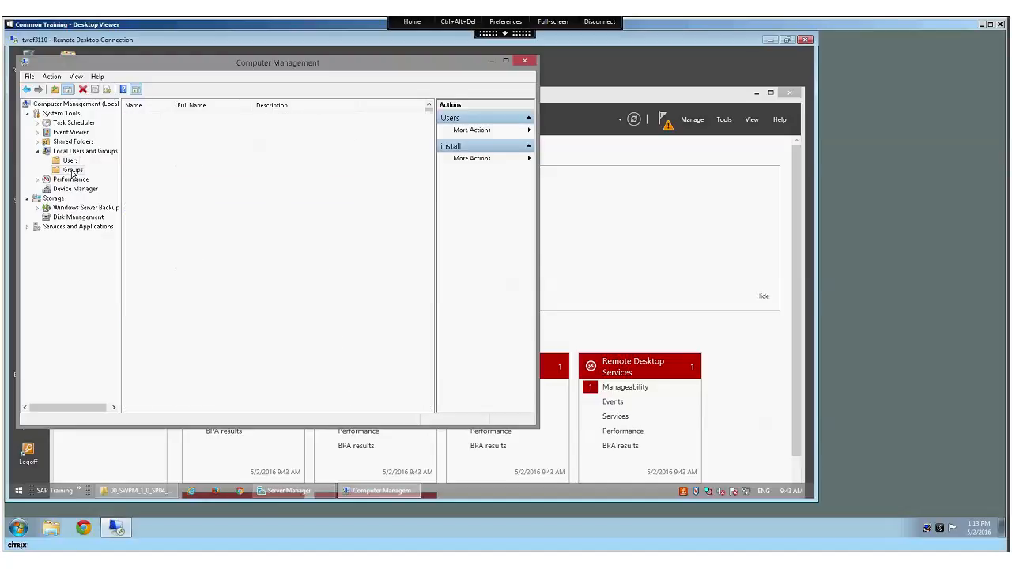
{"action": "double_click", "coordinate": [228, 127]}
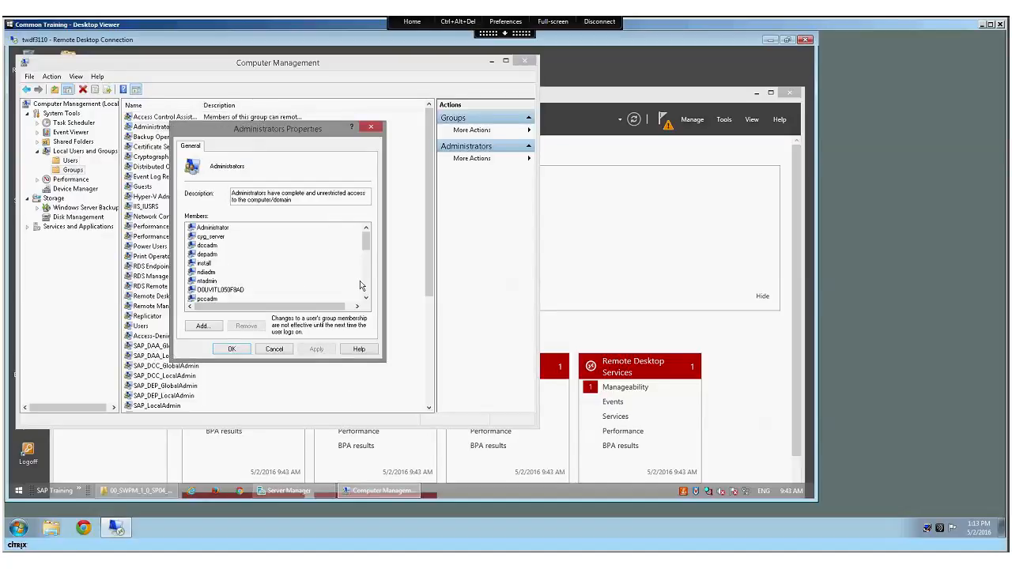
{"action": "key", "text": "Escape"}
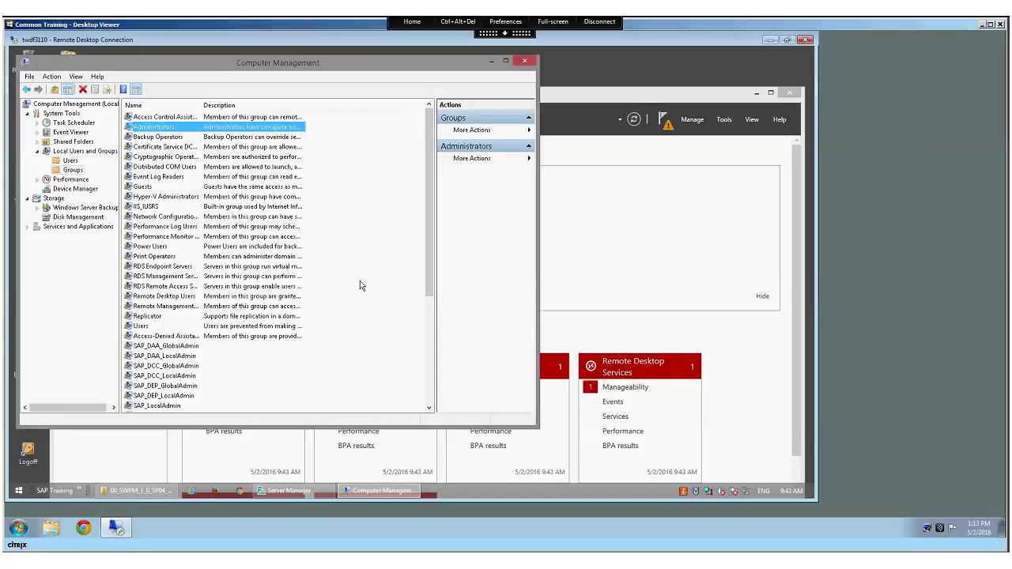
{"action": "left_click", "coordinate": [524, 61]}
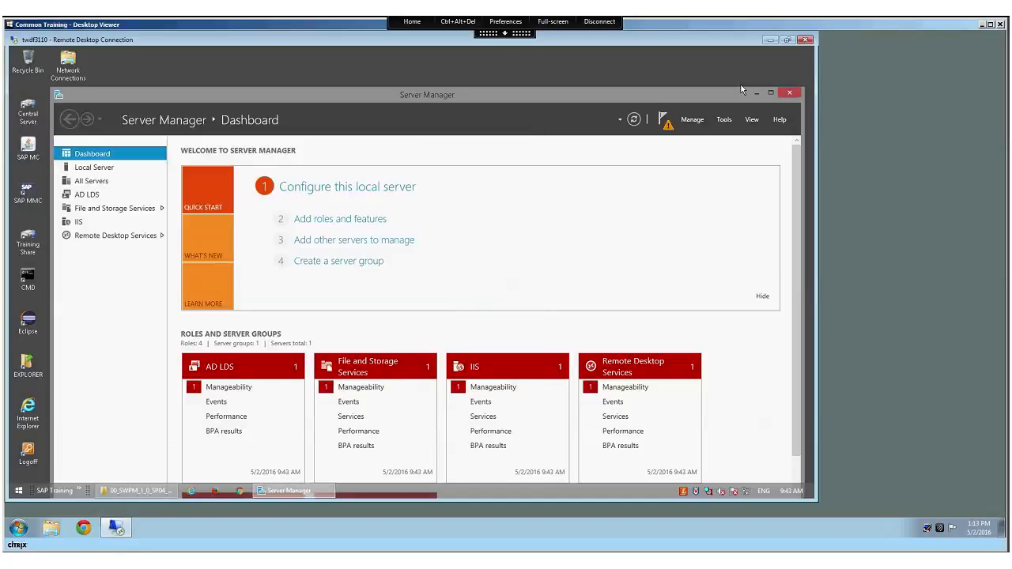
{"action": "left_click", "coordinate": [790, 94]}
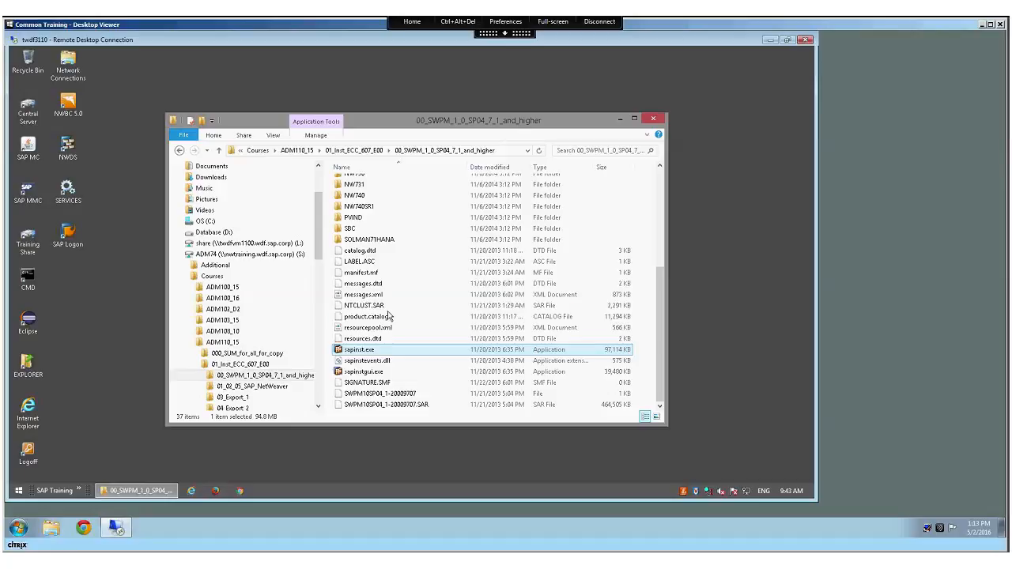
Run sapinst.exe as administrator and bring up a preview of the SAPinst window
{"action": "right_click", "coordinate": [363, 353]}
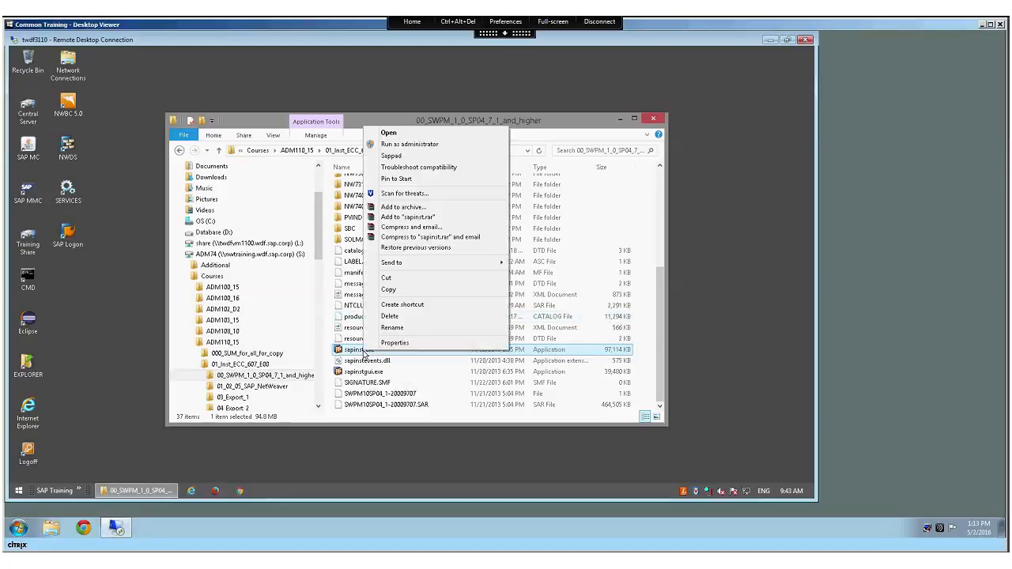
{"action": "left_click", "coordinate": [453, 145]}
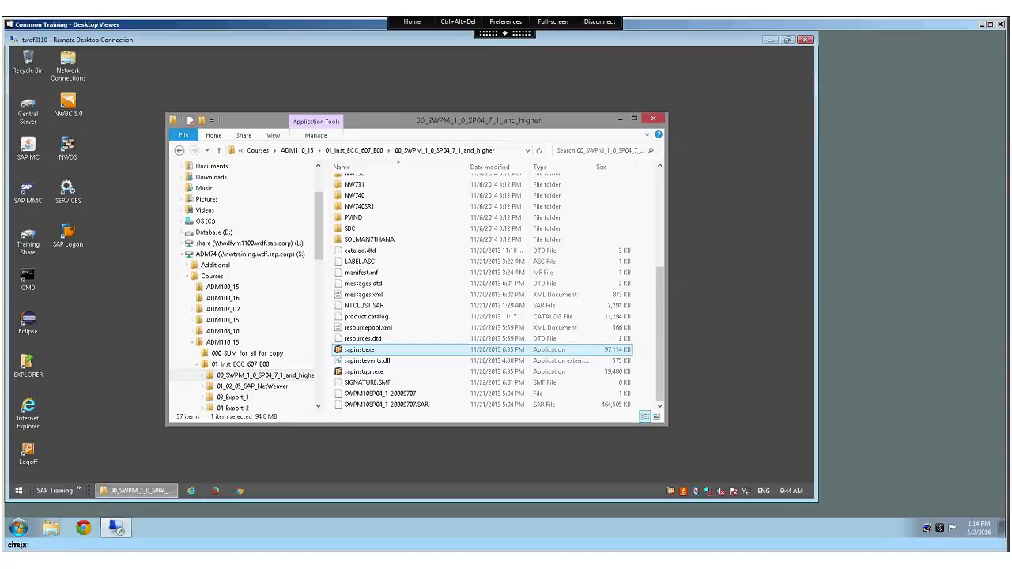
{"action": "mouse_move", "coordinate": [293, 491]}
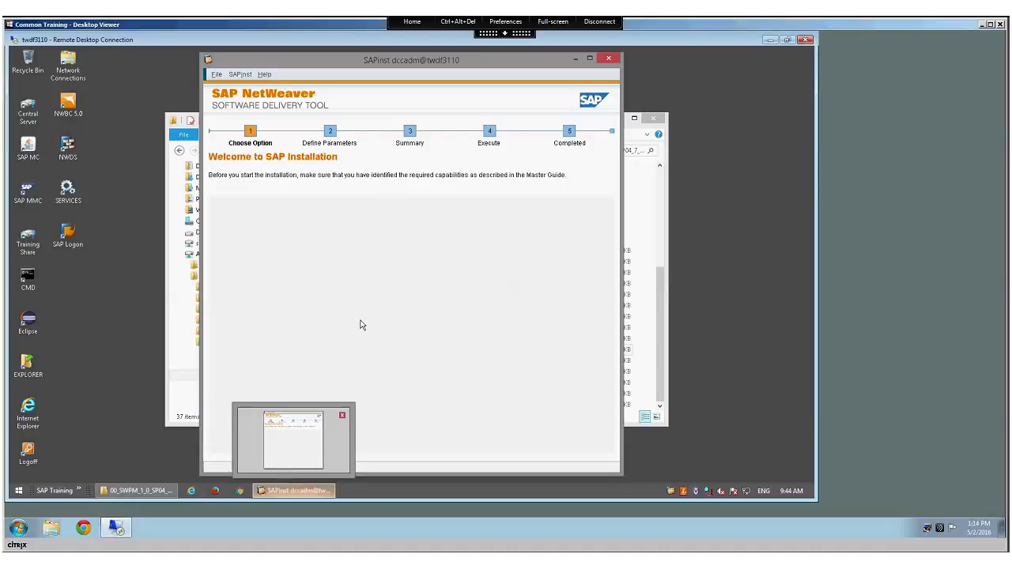
Maximize the SAPinst window and expand EHP7 for SAP ERP 6.0 ABAP under SAP Business Suite 7i 2013
{"action": "left_click", "coordinate": [589, 59]}
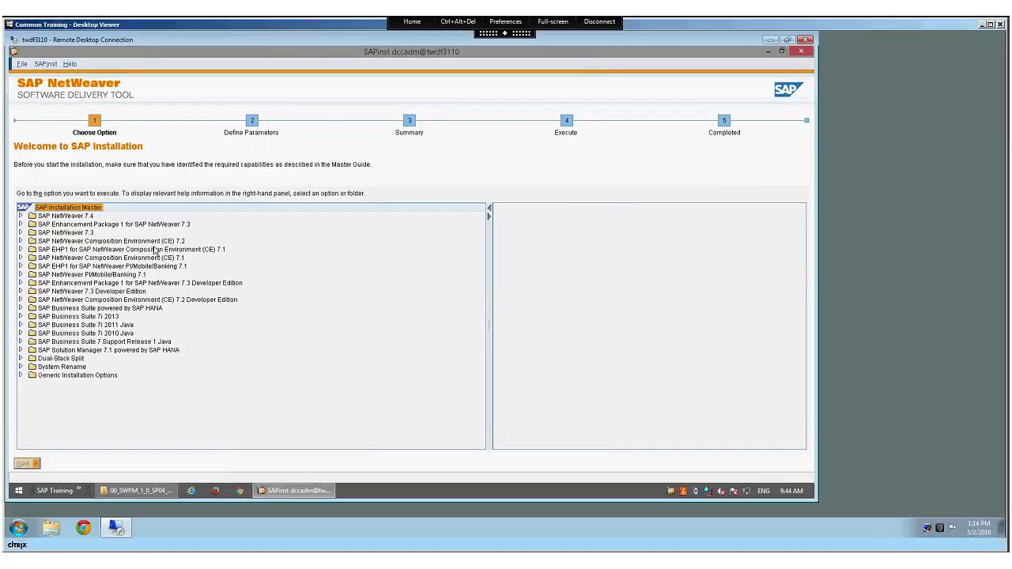
{"action": "left_click", "coordinate": [21, 317]}
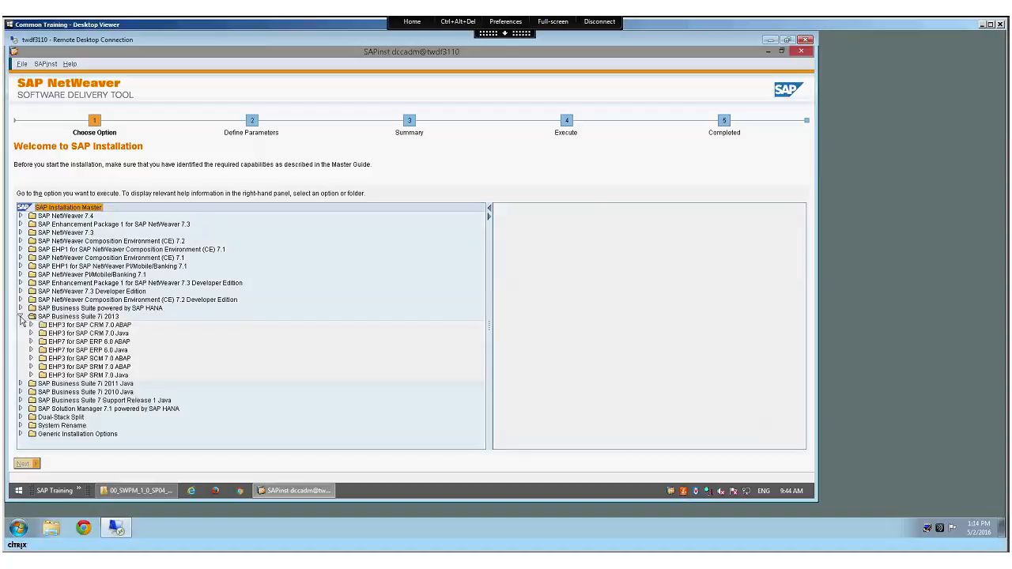
{"action": "left_click", "coordinate": [64, 342]}
{"action": "left_click", "coordinate": [31, 343]}
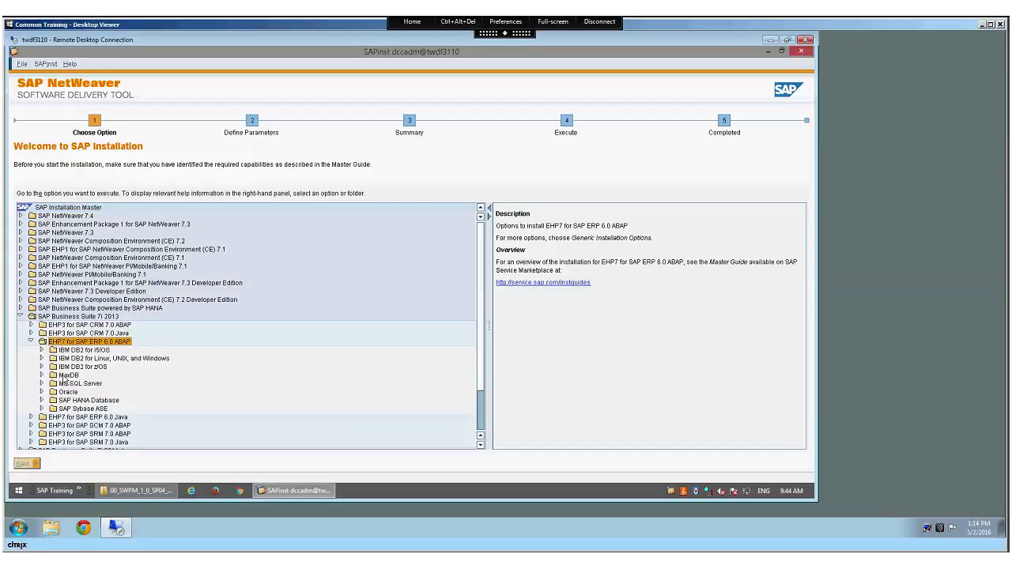
Choose the Standard System option under MaxDB, SAP Systems, Application Server ABAP, and proceed to the parameter definition
{"action": "left_click", "coordinate": [42, 375]}
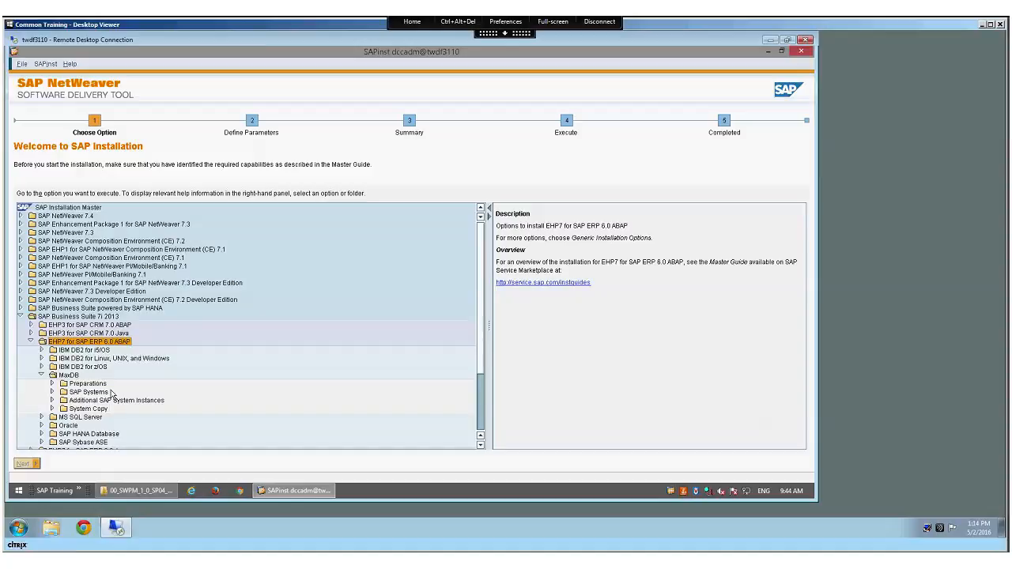
{"action": "left_click", "coordinate": [52, 392]}
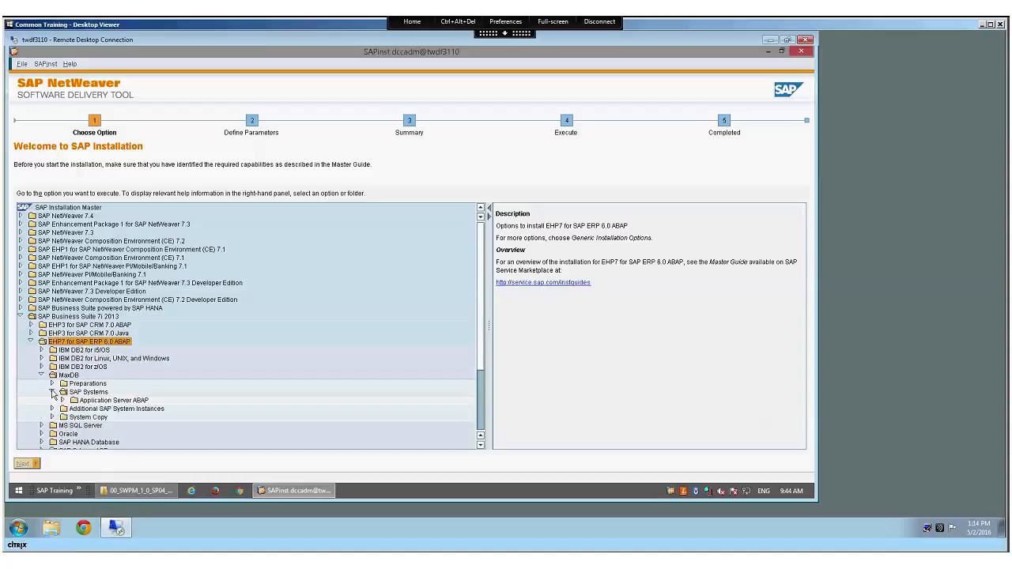
{"action": "left_click", "coordinate": [63, 401]}
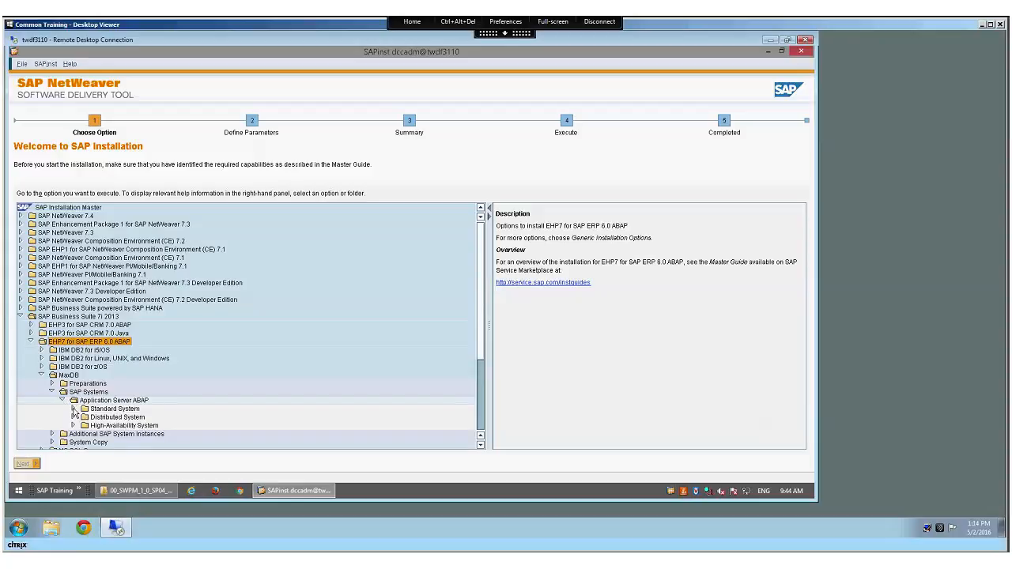
{"action": "left_click", "coordinate": [74, 409]}
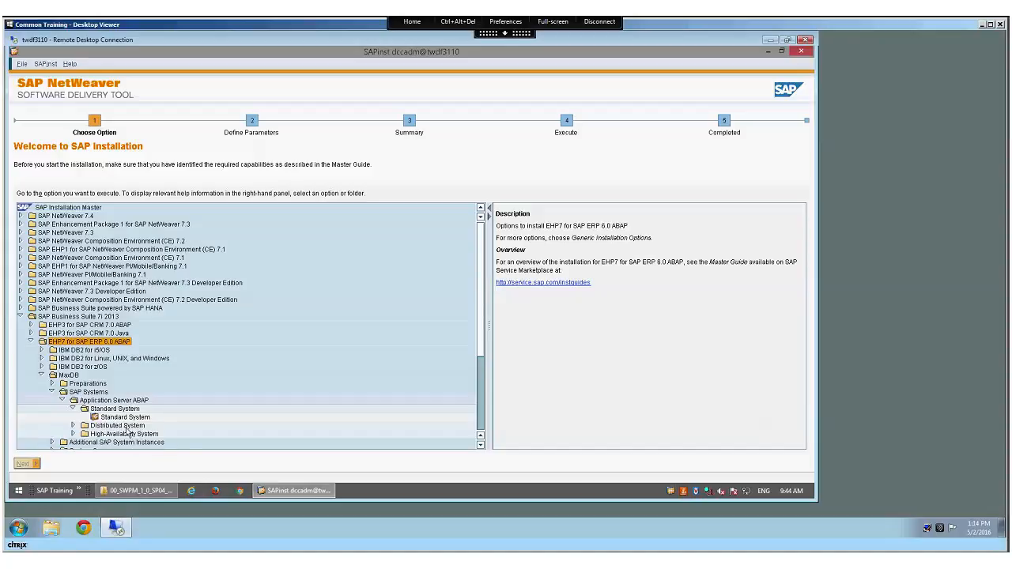
{"action": "left_click", "coordinate": [127, 417]}
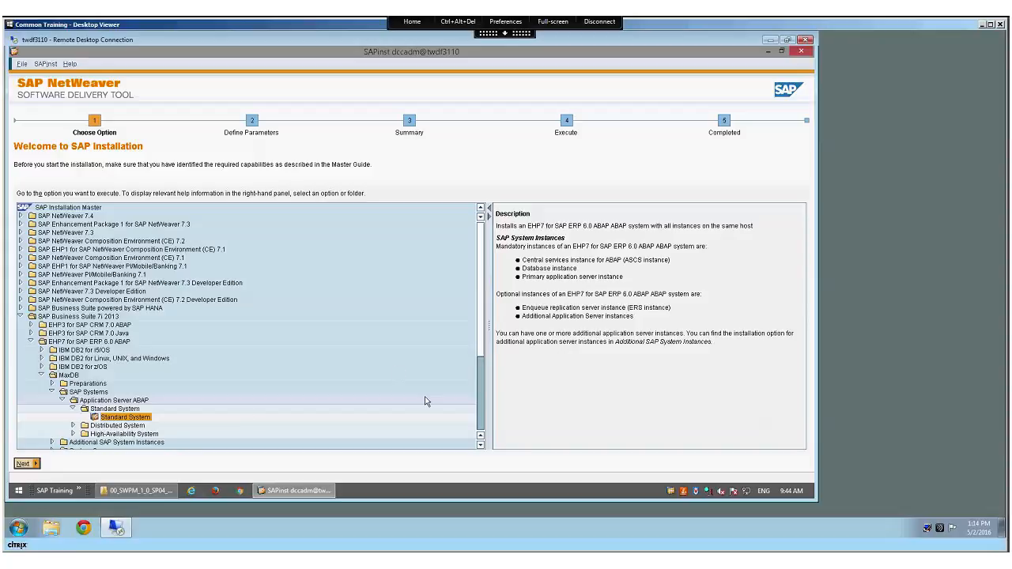
{"action": "left_click", "coordinate": [35, 465]}
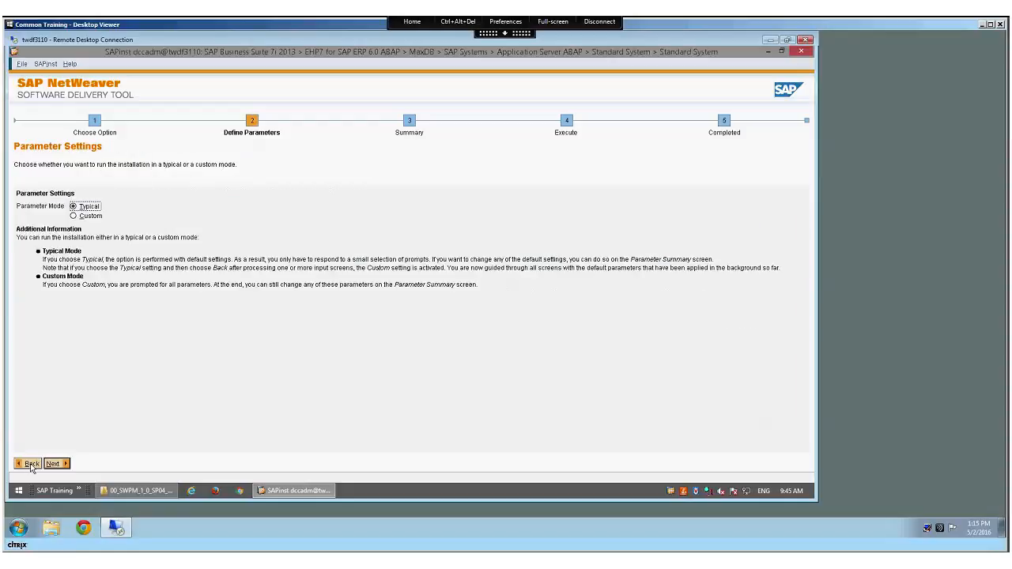
Choose Custom parameter mode and set the SAP System ID to E00, accepting the preset DNS domain name
{"action": "left_click", "coordinate": [78, 218]}
{"action": "left_click", "coordinate": [54, 464]}
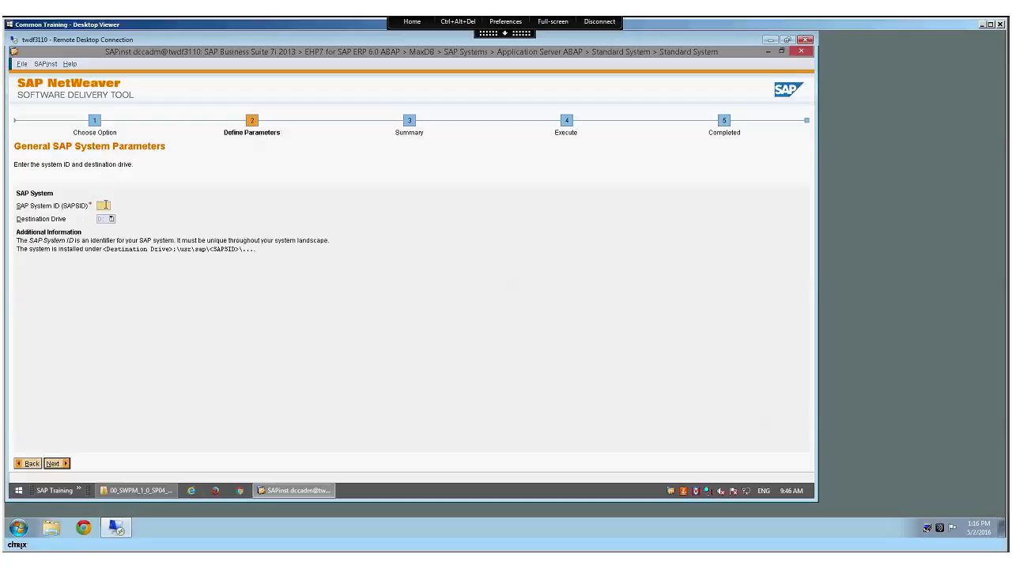
{"action": "type", "text": "E60"}
{"action": "left_click", "coordinate": [56, 463]}
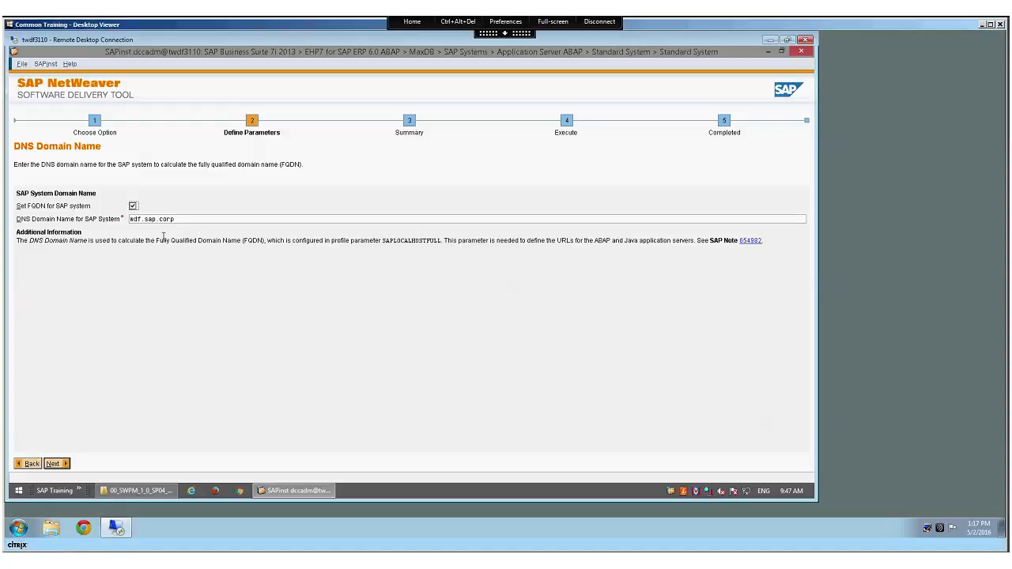
{"action": "left_click", "coordinate": [54, 465]}
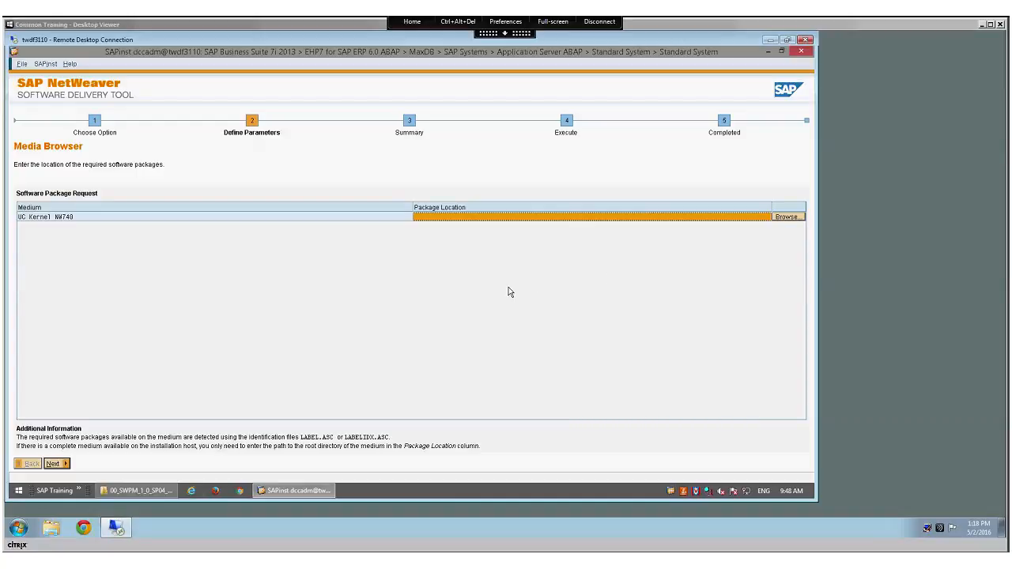
Set the UC Kernel NW740 package location to S:\Courses\ADM110_15\01_Inst_ECC_607_E00\01_02_05_SAP_NetWeaver\01_SAP_KERNEL_7_40_UC and continue
{"action": "left_click", "coordinate": [786, 218]}
{"action": "left_click", "coordinate": [319, 205]}
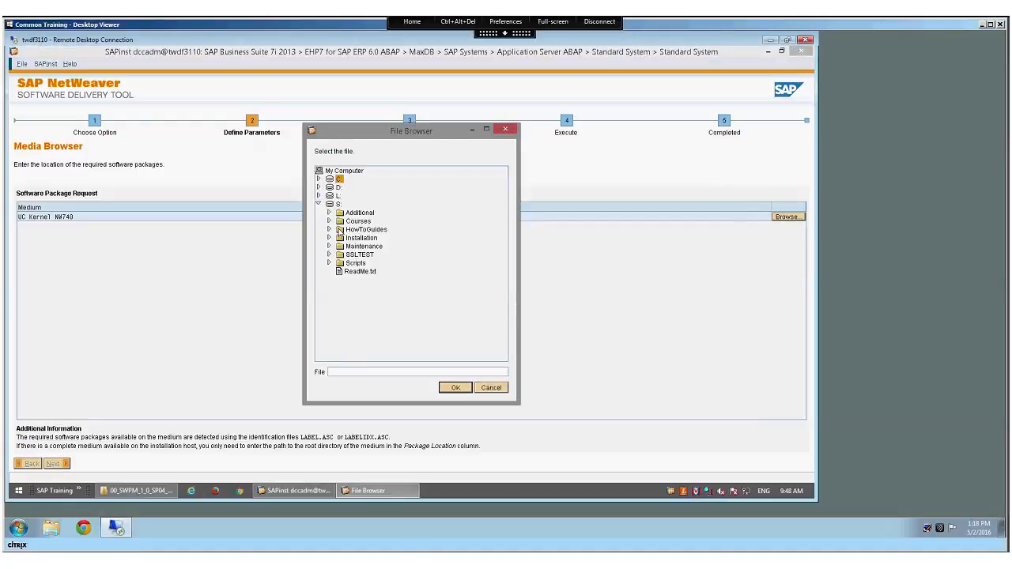
{"action": "left_click", "coordinate": [329, 221]}
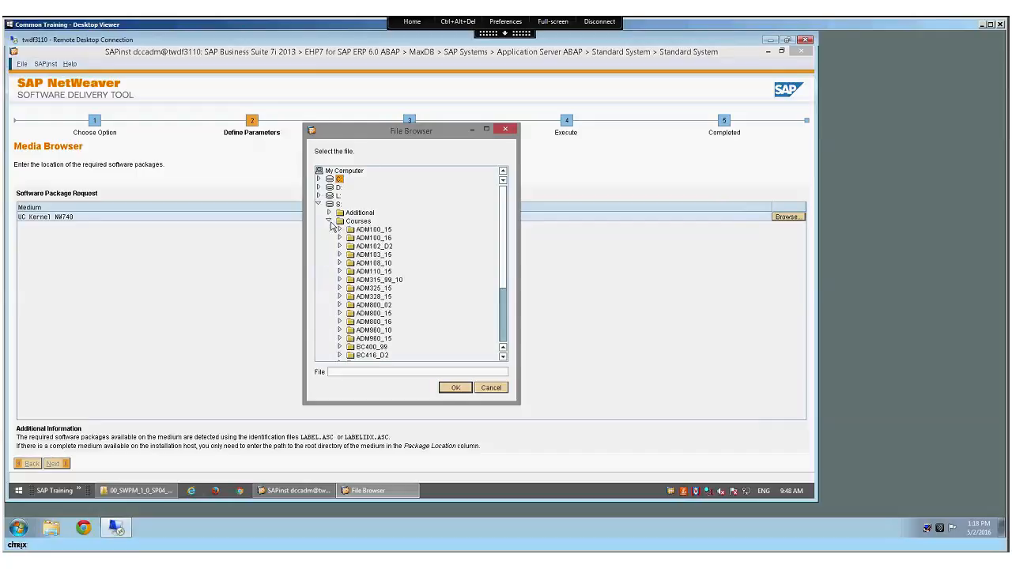
{"action": "left_click", "coordinate": [340, 272]}
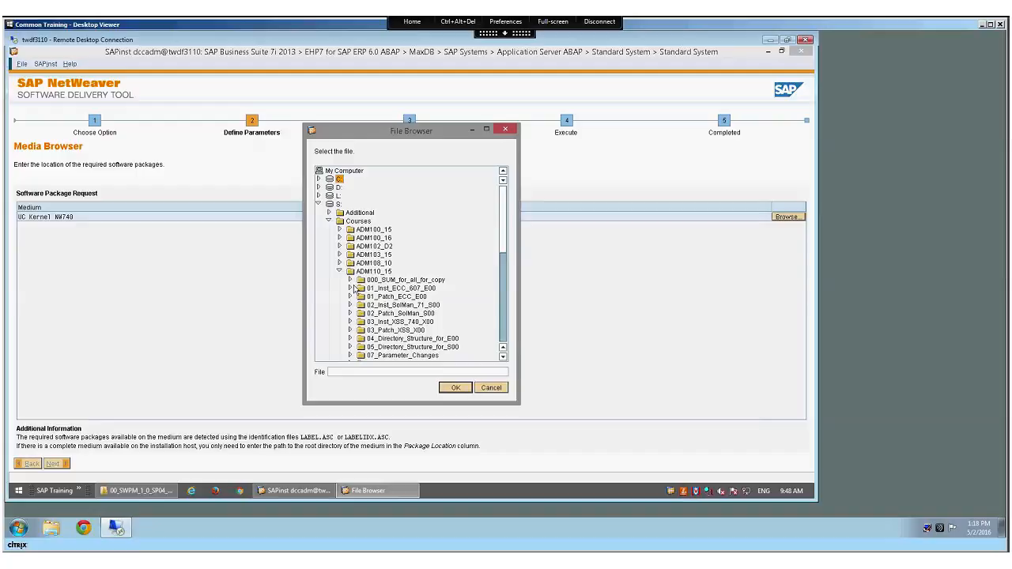
{"action": "left_click", "coordinate": [350, 288]}
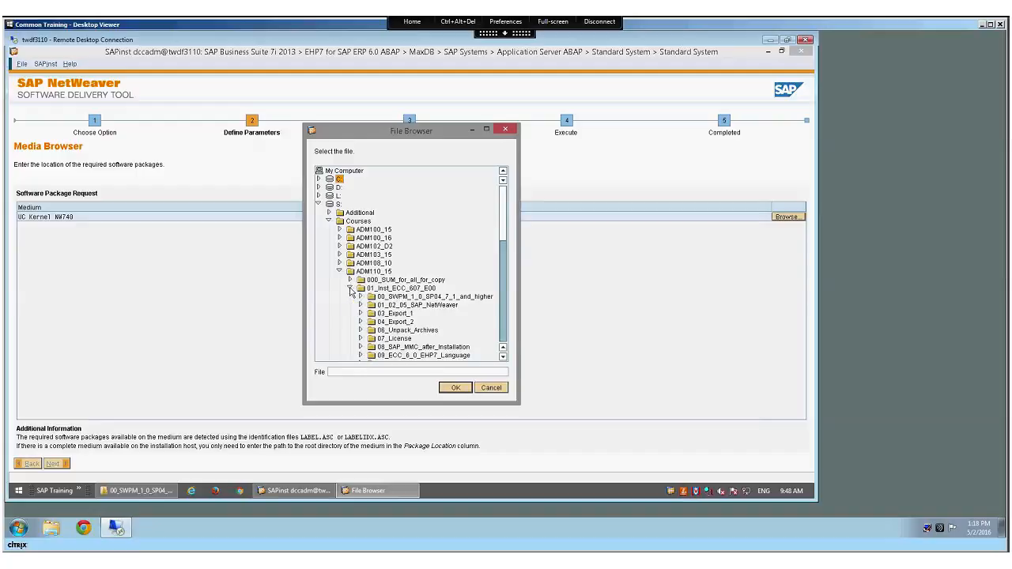
{"action": "left_click", "coordinate": [401, 306]}
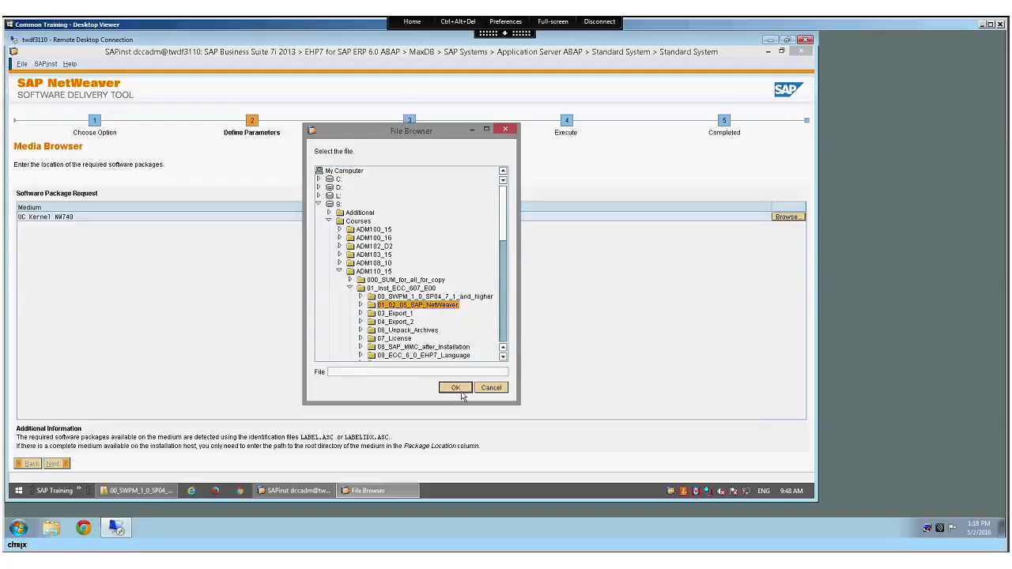
{"action": "left_click", "coordinate": [360, 305]}
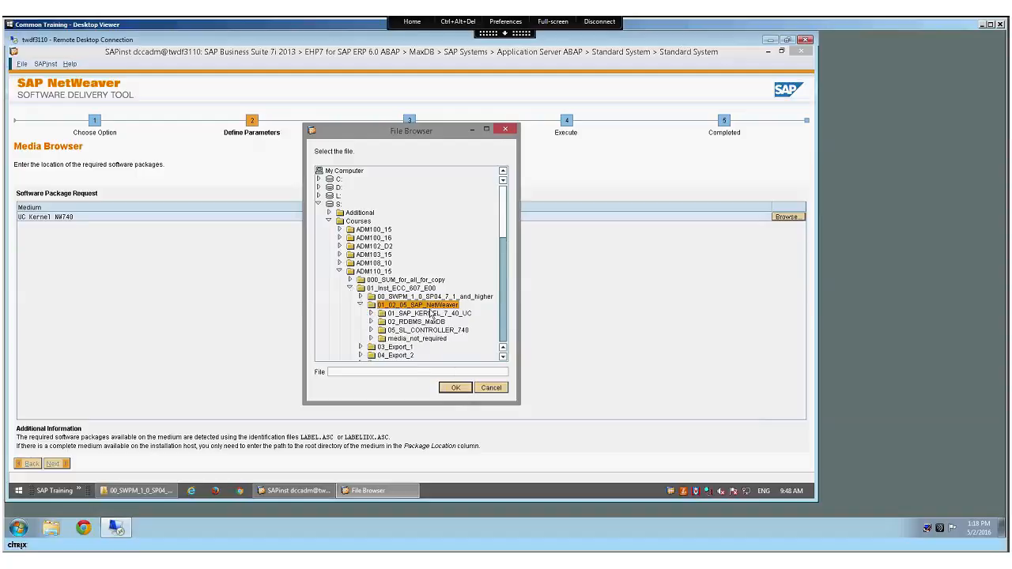
{"action": "left_click", "coordinate": [458, 313]}
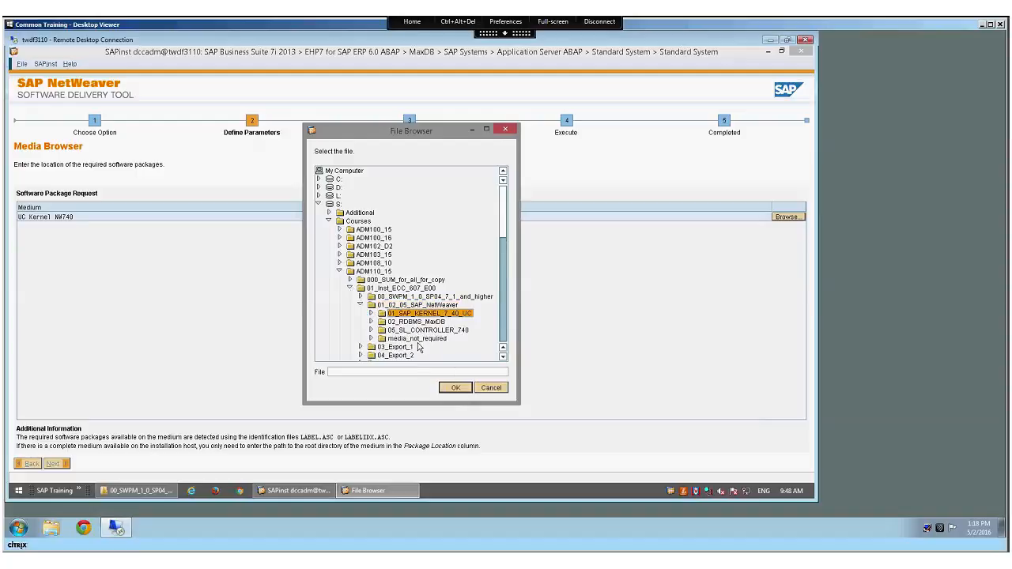
{"action": "left_click", "coordinate": [456, 387]}
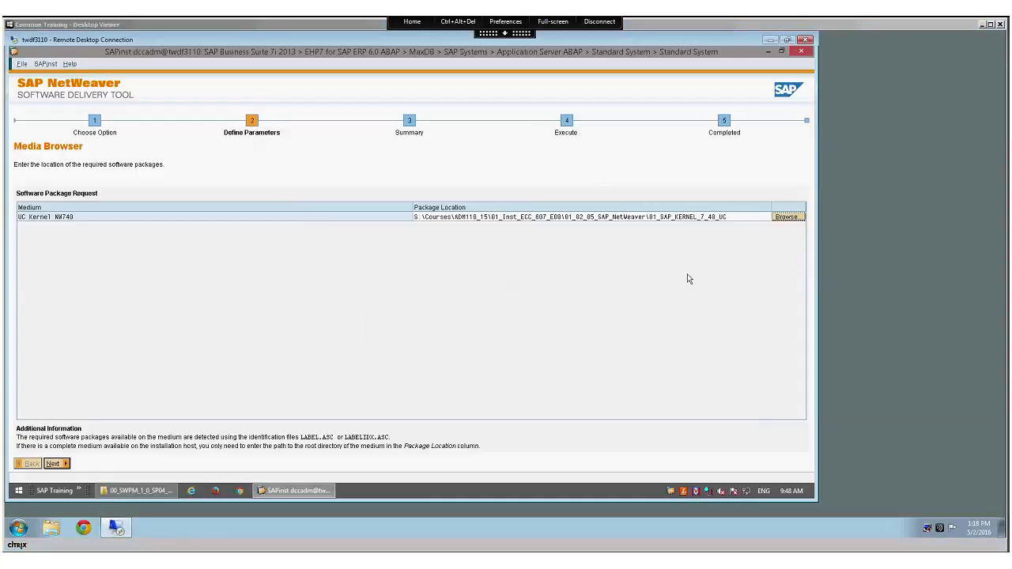
{"action": "left_click", "coordinate": [50, 464]}
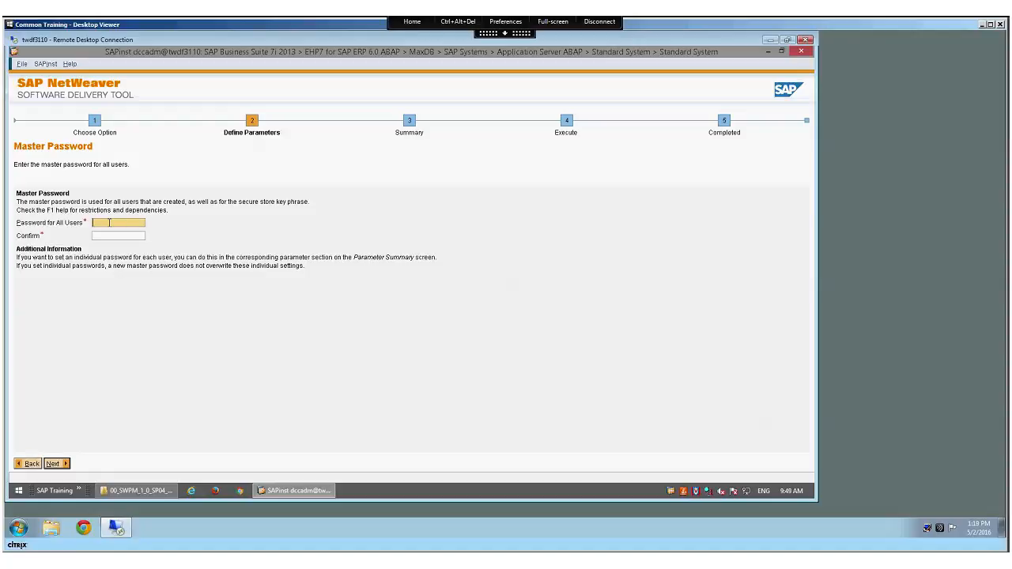
Enter and confirm the master password for all users, and accept Local Domain as the Windows domain model
{"action": "type", "text": "*********"}
{"action": "key", "text": "Tab"}
{"action": "type", "text": "***"}
{"action": "type", "text": "***"}
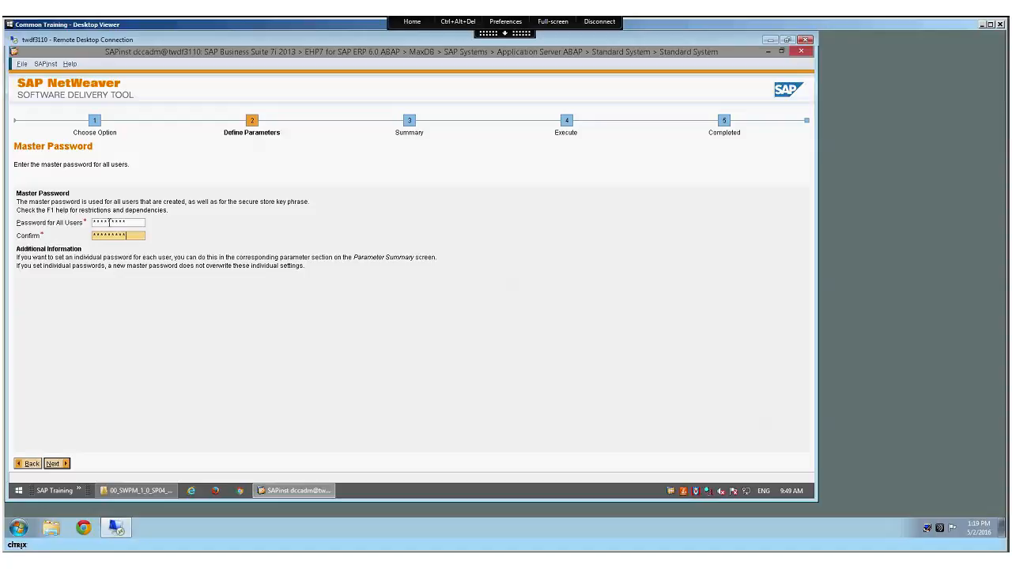
{"action": "left_click", "coordinate": [53, 464]}
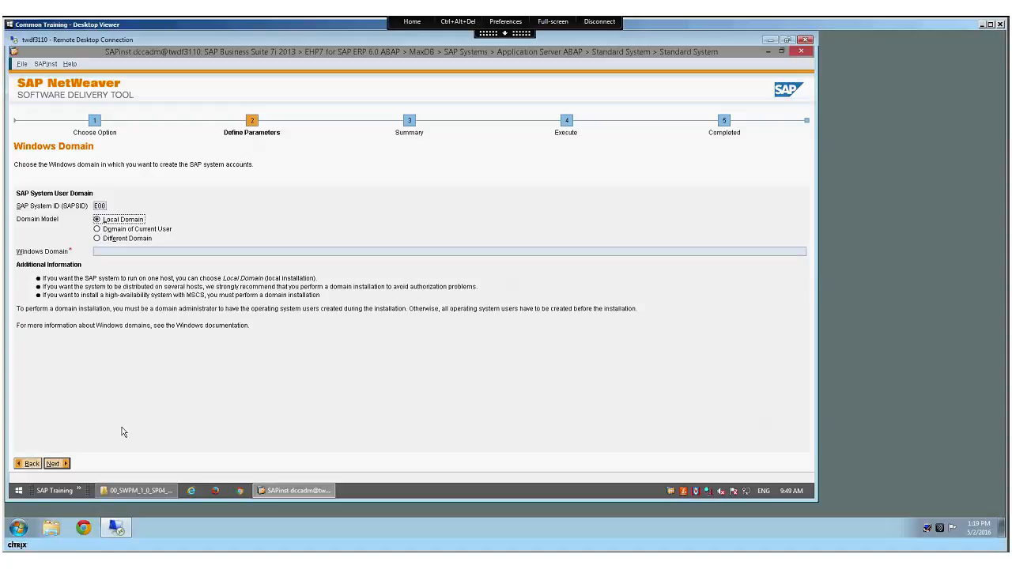
{"action": "left_click", "coordinate": [55, 464]}
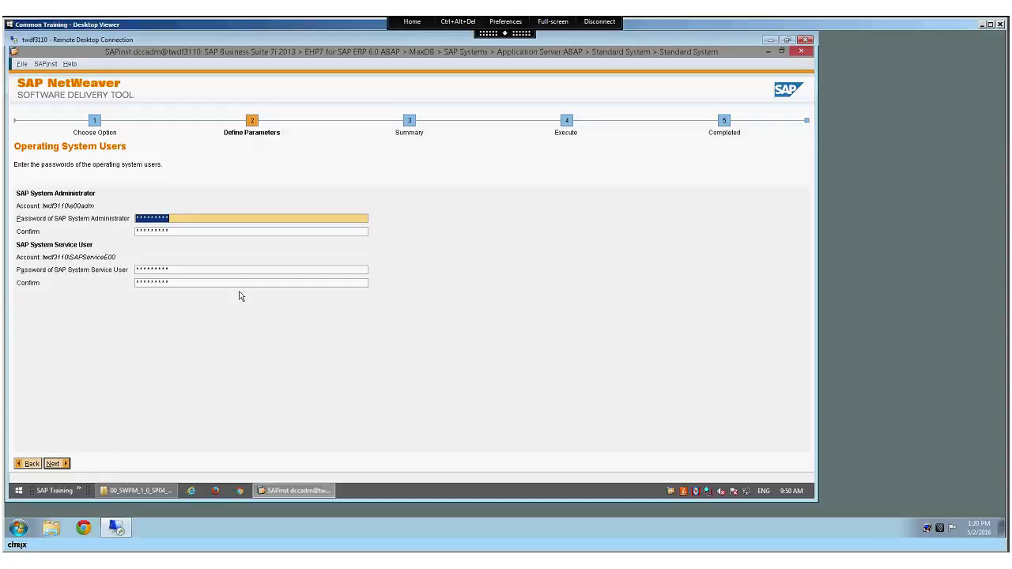
Enter and confirm the operating system passwords of the SAP System Administrator and the SAP System Service User
{"action": "type", "text": "*********"}
{"action": "key", "text": "Tab"}
{"action": "type", "text": "*********"}
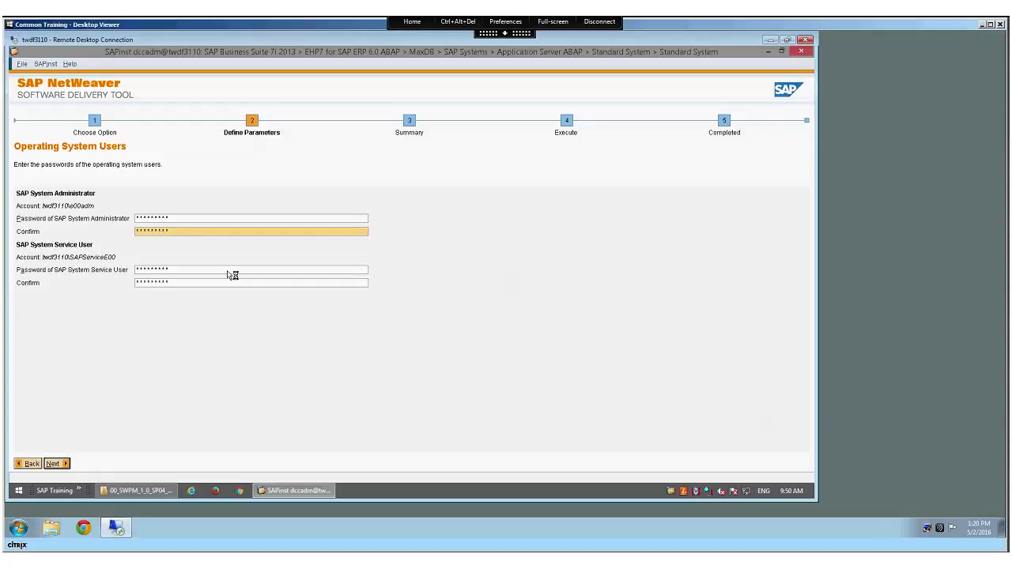
{"action": "left_click", "coordinate": [227, 270]}
{"action": "type", "text": "*********"}
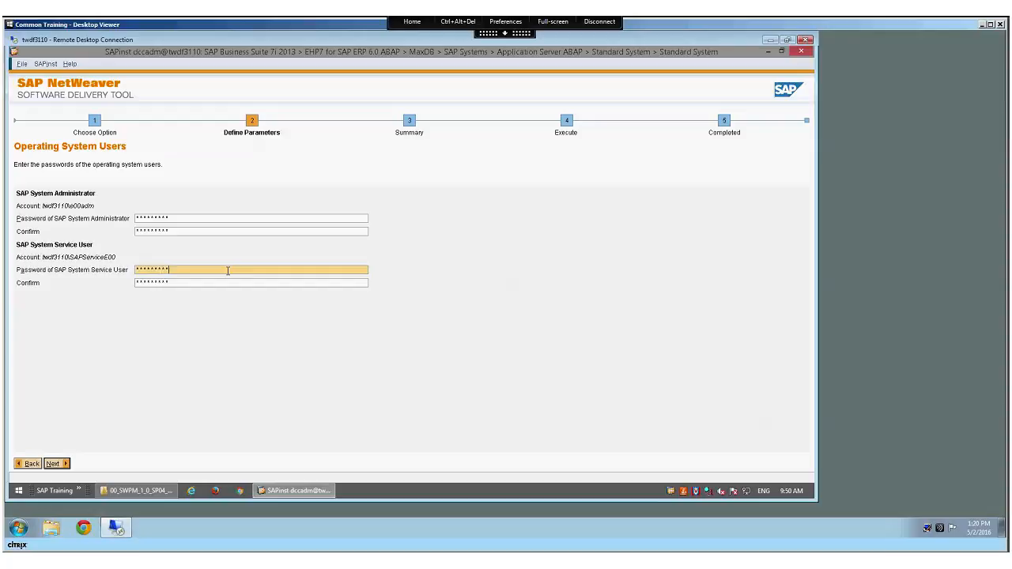
{"action": "key", "text": "Tab"}
{"action": "type", "text": "*******"}
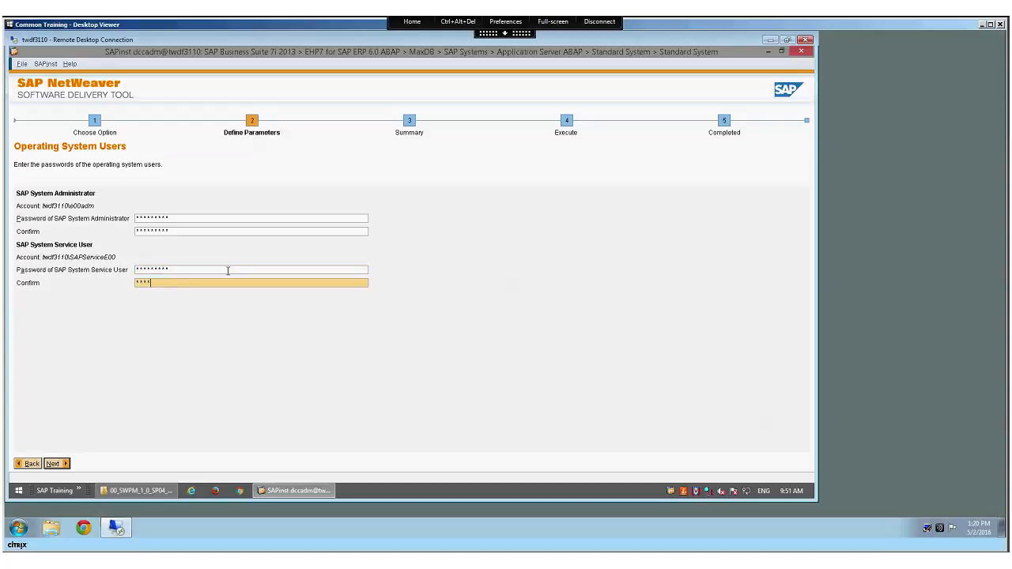
{"action": "type", "text": "**"}
{"action": "left_click", "coordinate": [56, 464]}
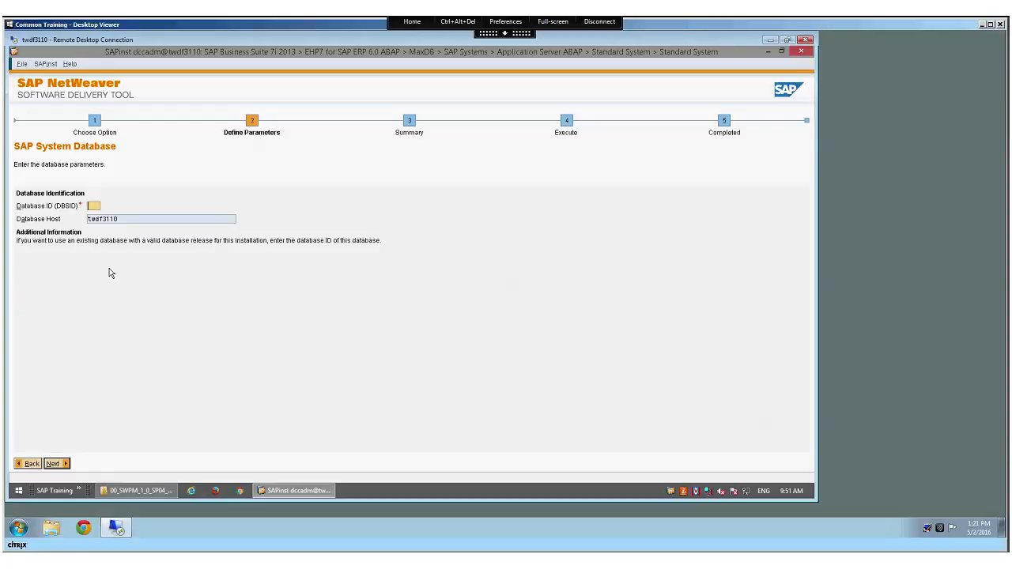
Set the database ID (DBSID) to E00 and continue to the RDBMS MaxDB package request
{"action": "type", "text": "E00"}
{"action": "left_click", "coordinate": [57, 464]}
{"action": "left_click", "coordinate": [55, 464]}
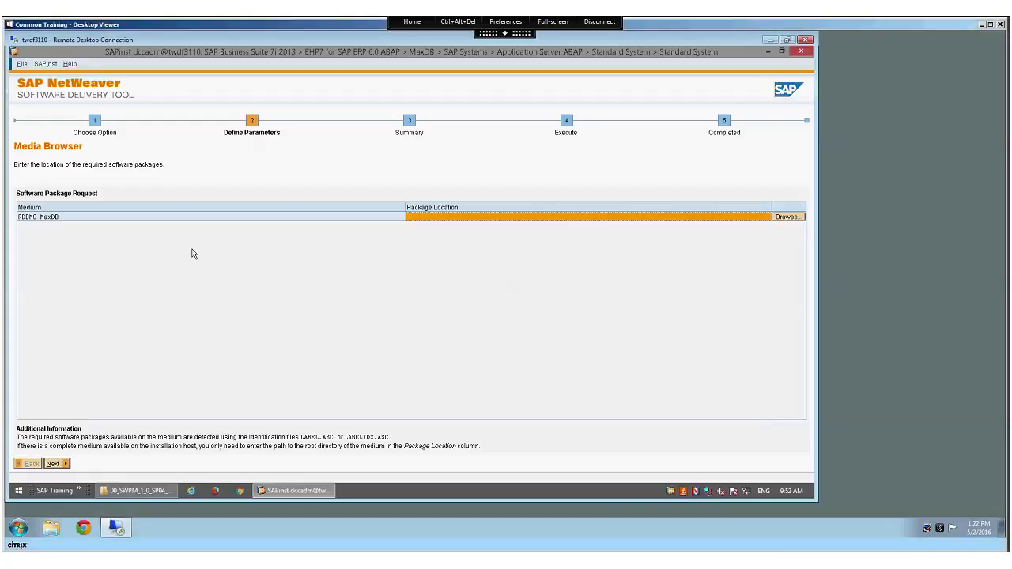
Set the RDBMS MaxDB package location to S:\Courses\ADM110_15\01_Inst_ECC_607_E00\01_02_05_SAP_NetWeaver\02_RDBMS_MaxDB
{"action": "left_click", "coordinate": [794, 218]}
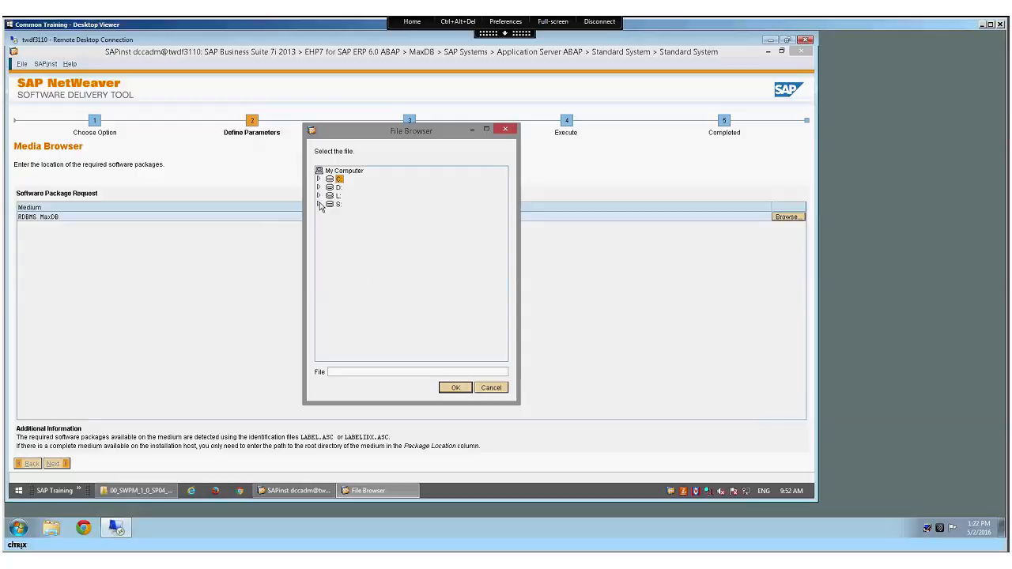
{"action": "left_click", "coordinate": [319, 205]}
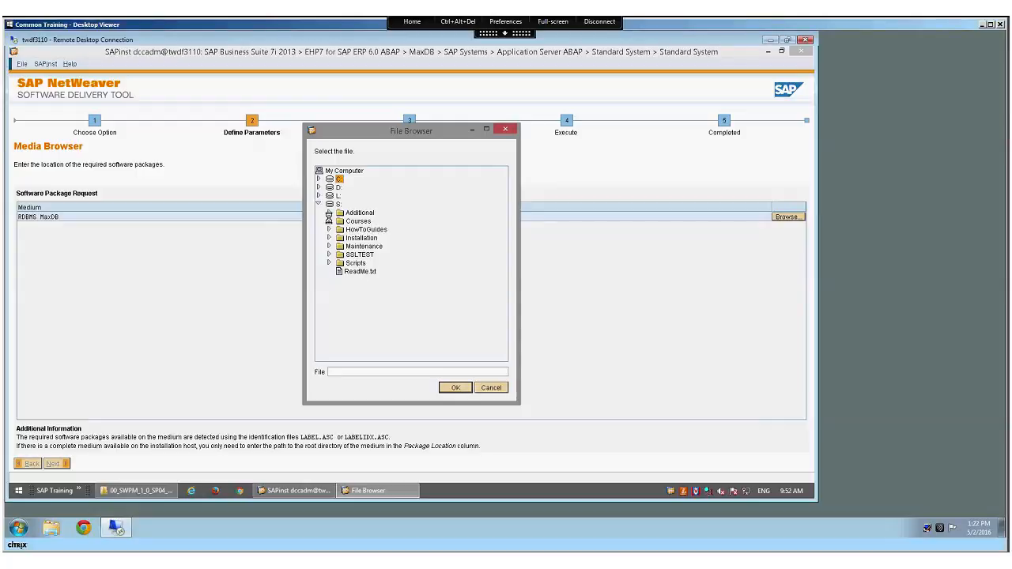
{"action": "left_click", "coordinate": [329, 222]}
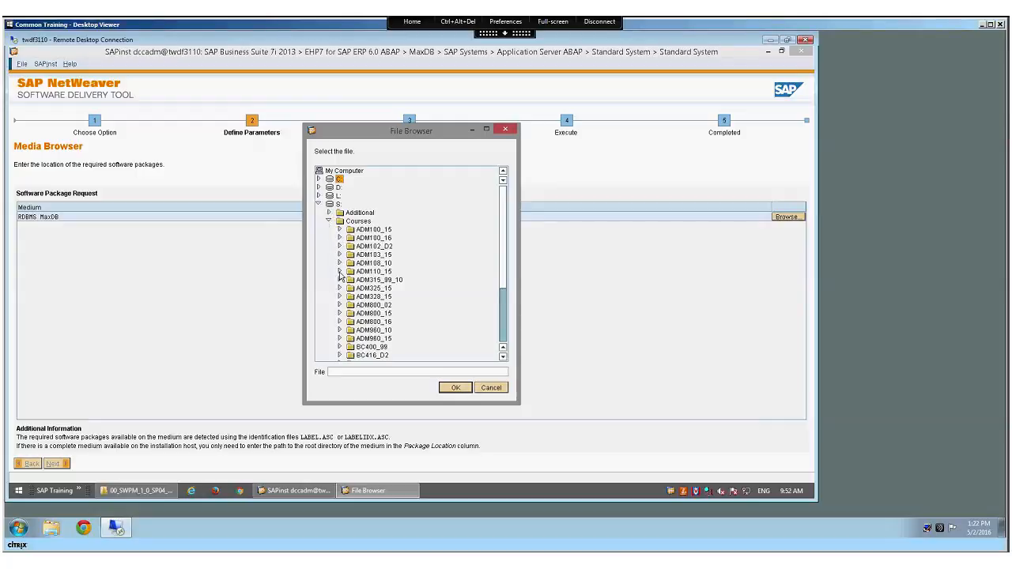
{"action": "left_click", "coordinate": [340, 271]}
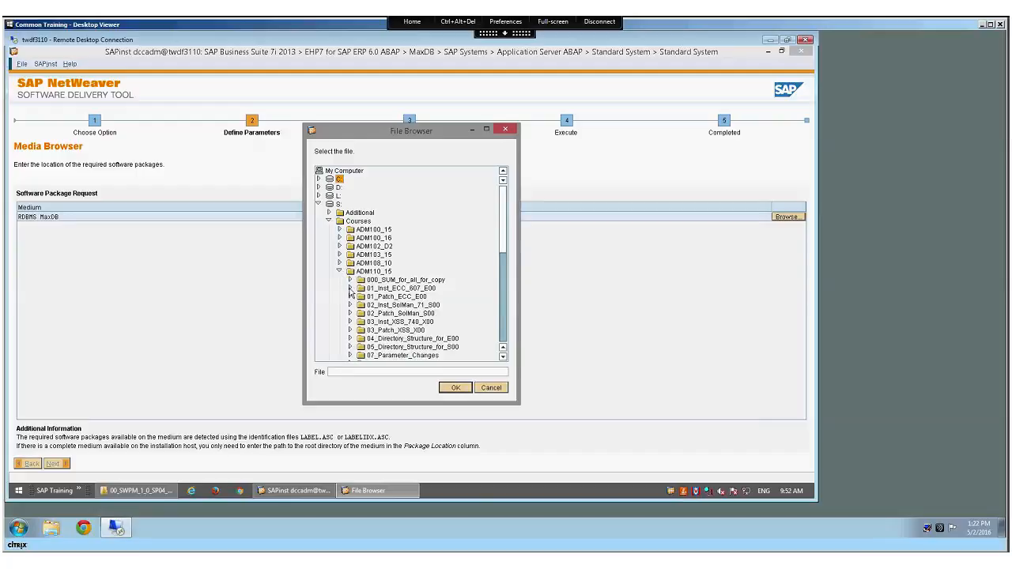
{"action": "left_click", "coordinate": [350, 289]}
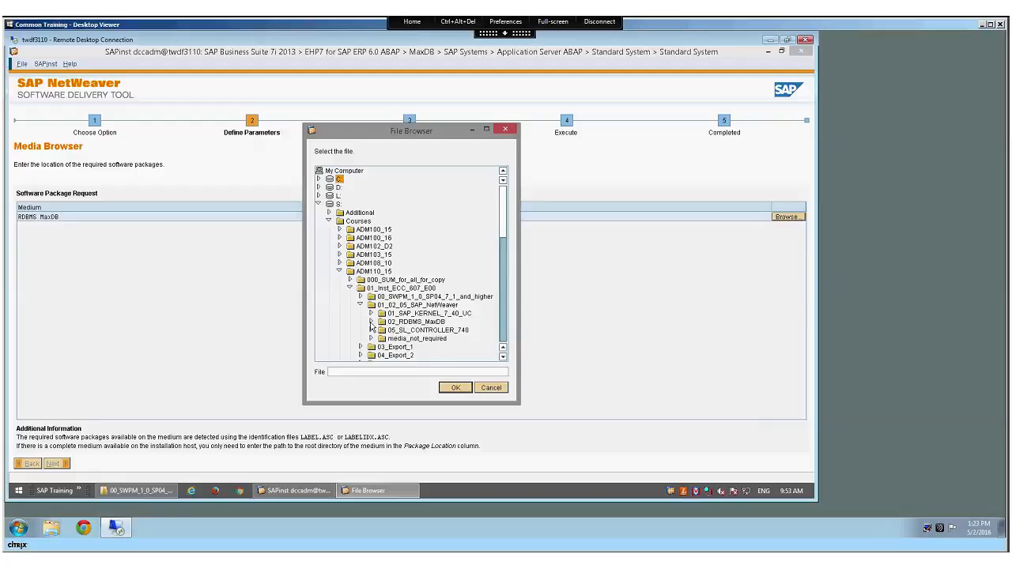
{"action": "left_click", "coordinate": [371, 323]}
{"action": "left_click", "coordinate": [413, 323]}
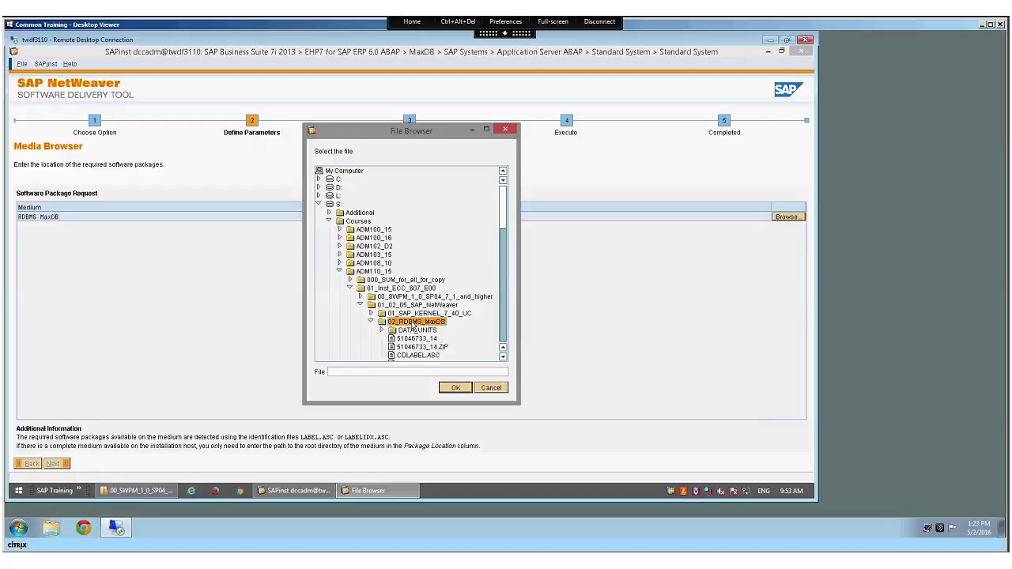
{"action": "left_click", "coordinate": [455, 387]}
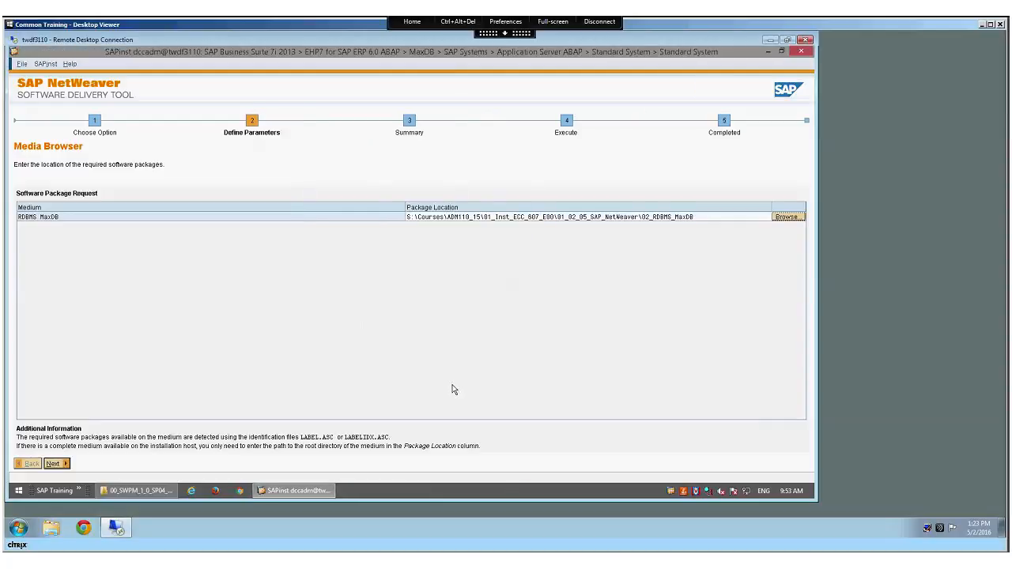
Continue with the MaxDB package location and accept the default destination drives for the MaxDB software
{"action": "left_click", "coordinate": [697, 217]}
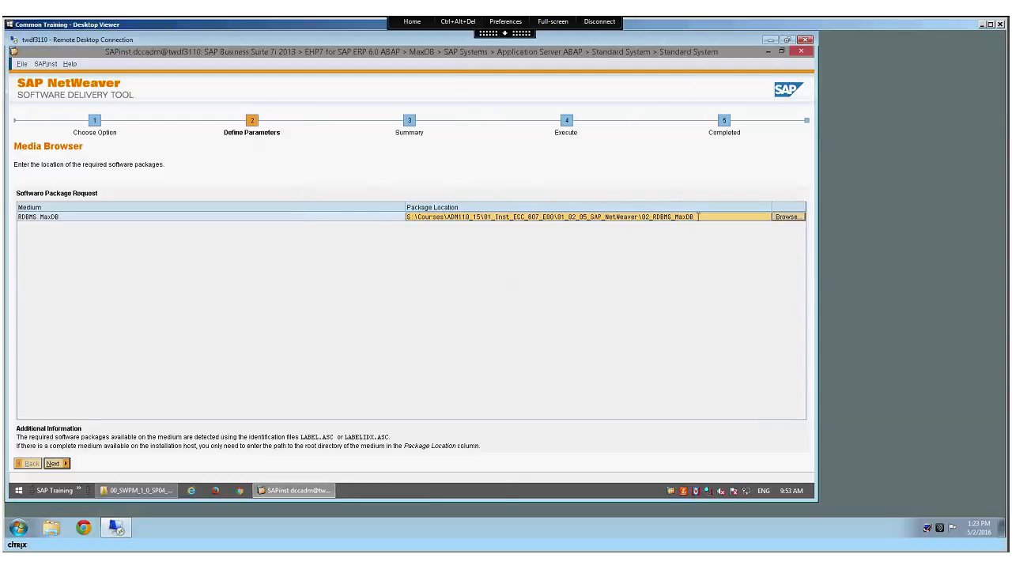
{"action": "key", "text": "ctrl+a"}
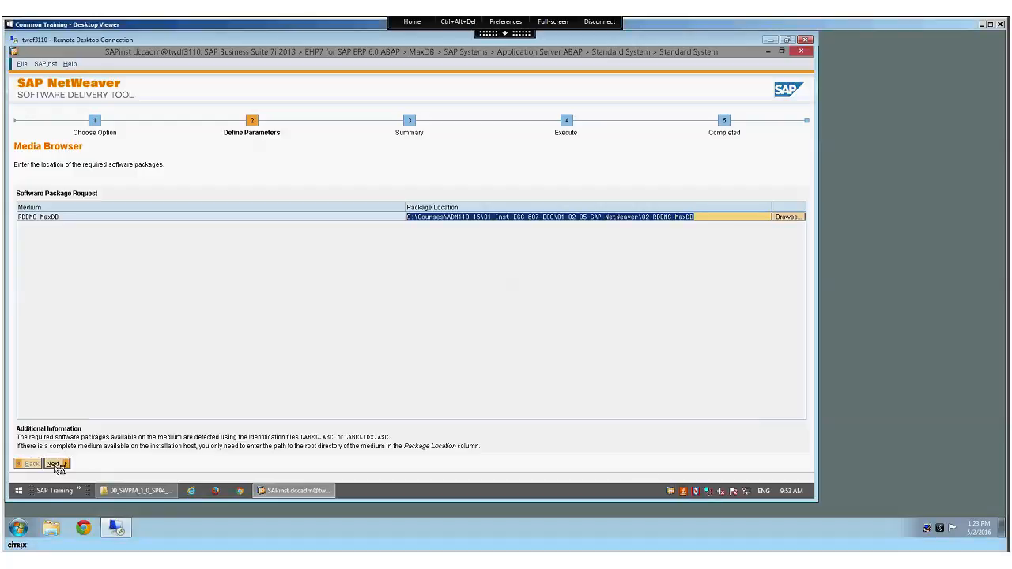
{"action": "left_click", "coordinate": [55, 465]}
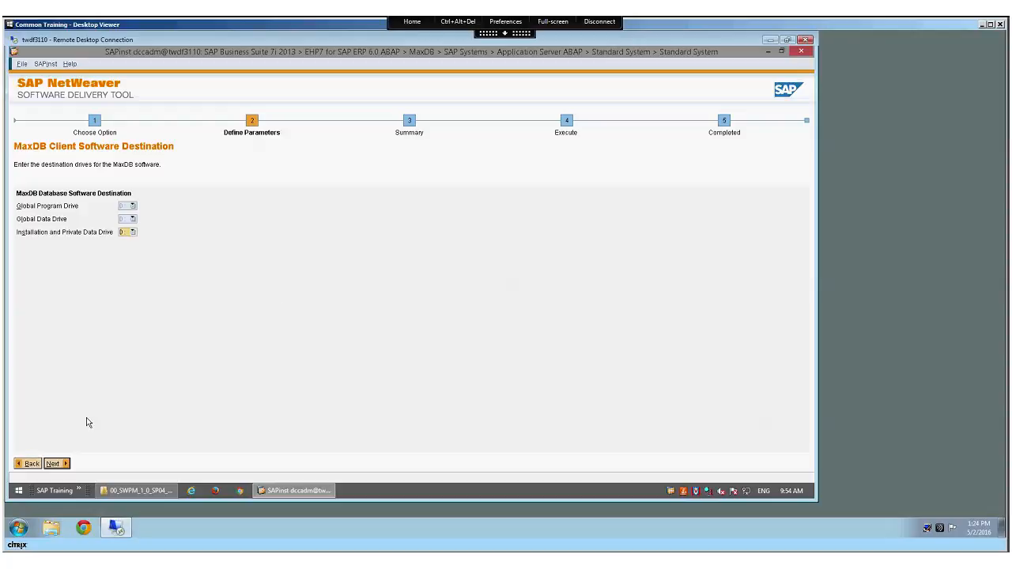
{"action": "left_click", "coordinate": [54, 463]}
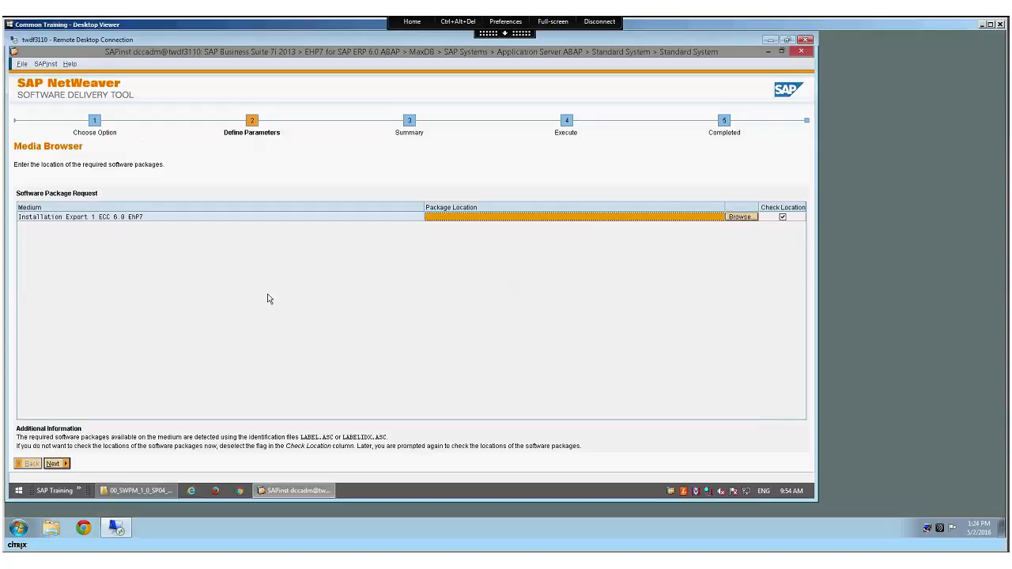
Try to use S:\Courses\ADM110_15\01_Inst_ECC_607_E00\03_Export_1 as the package location for Installation Export 1 ECC 6.0 EhP7
{"action": "left_click", "coordinate": [739, 218]}
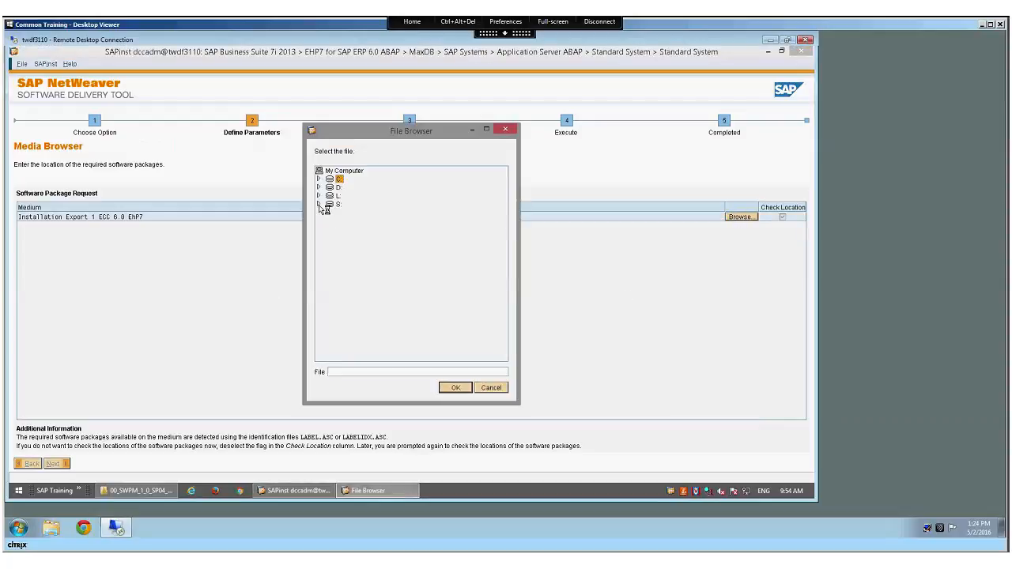
{"action": "left_click", "coordinate": [319, 204]}
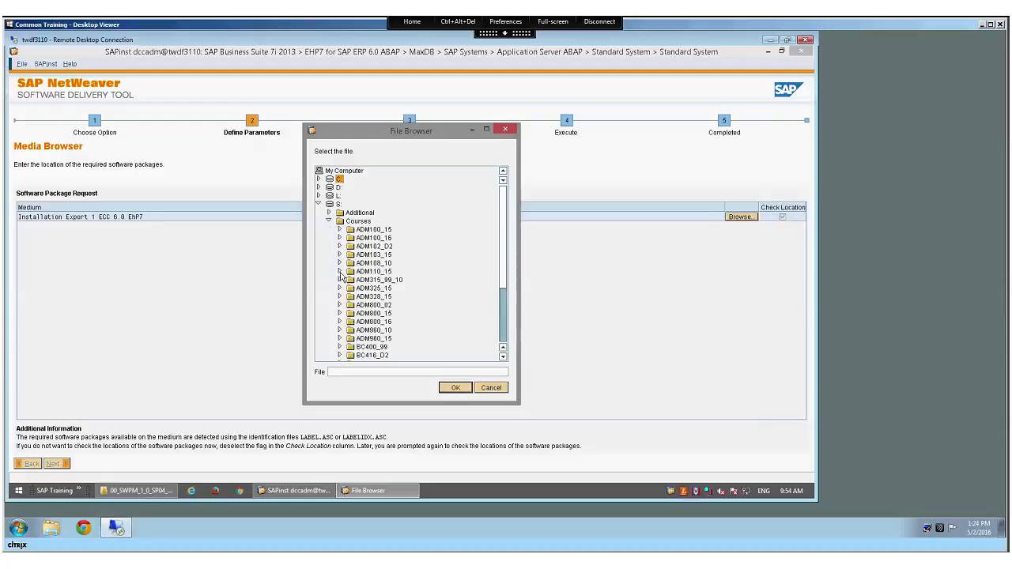
{"action": "left_click", "coordinate": [340, 271]}
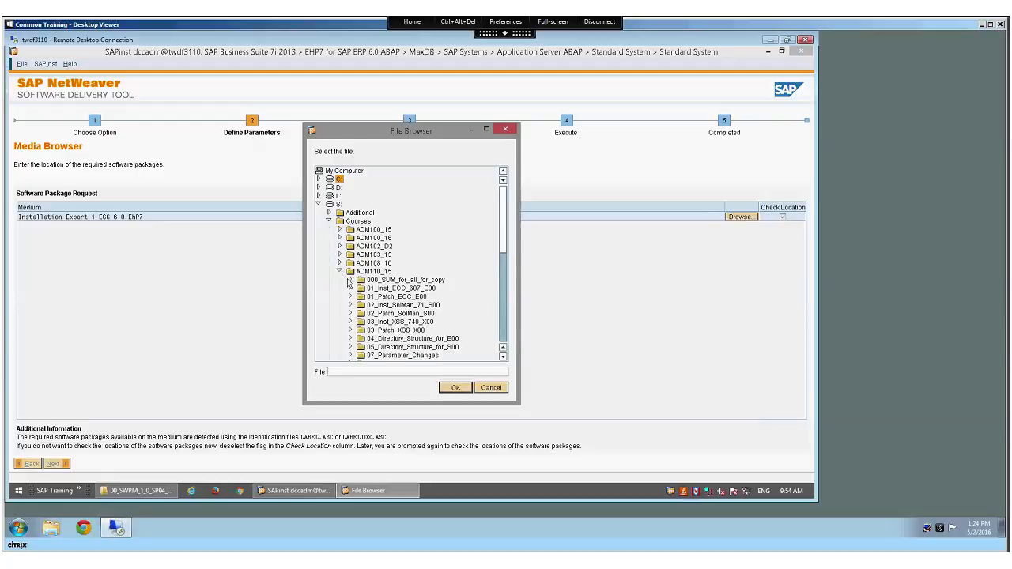
{"action": "left_click", "coordinate": [350, 289]}
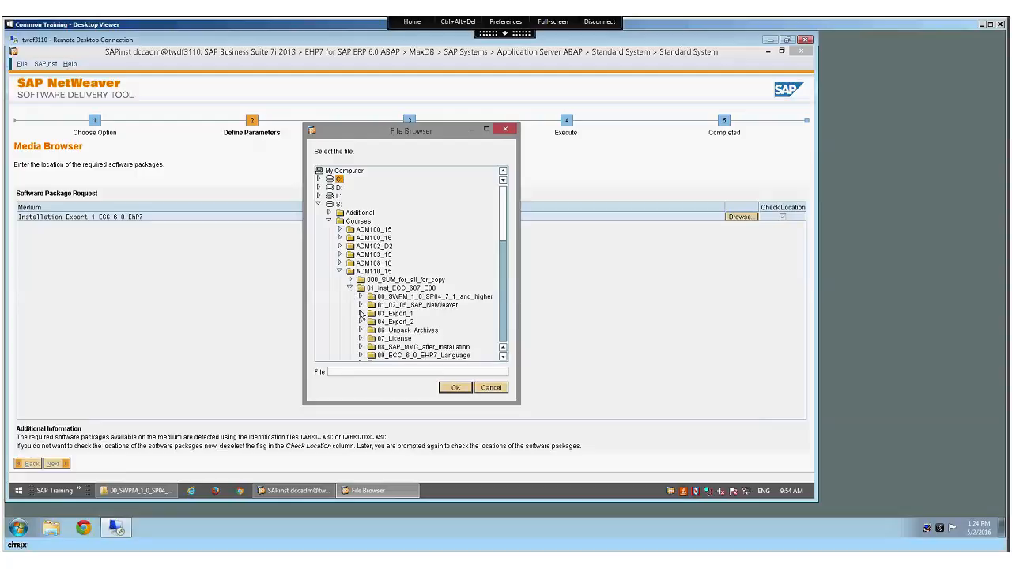
{"action": "left_click", "coordinate": [361, 313]}
{"action": "left_click", "coordinate": [395, 313]}
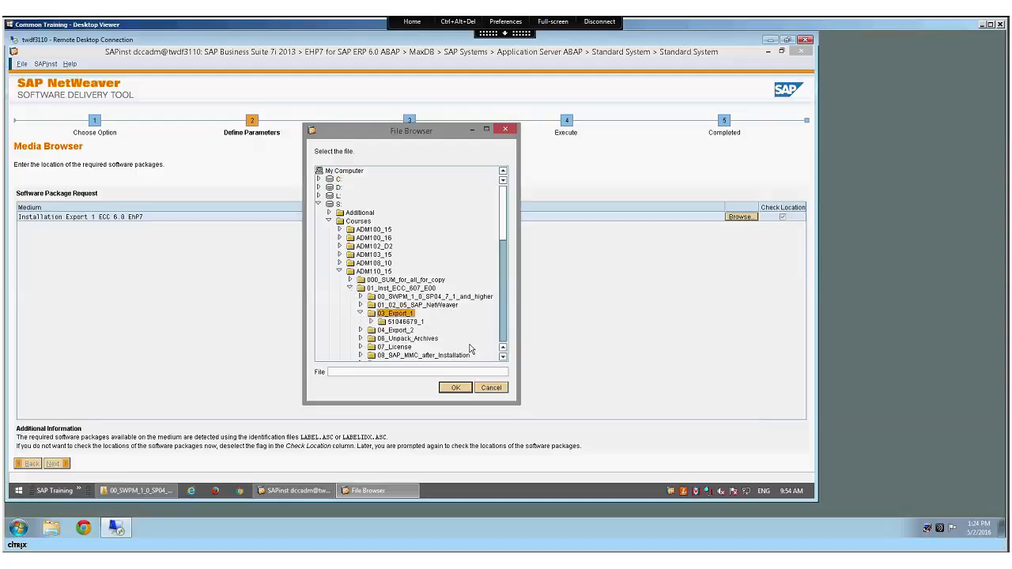
{"action": "left_click", "coordinate": [455, 389]}
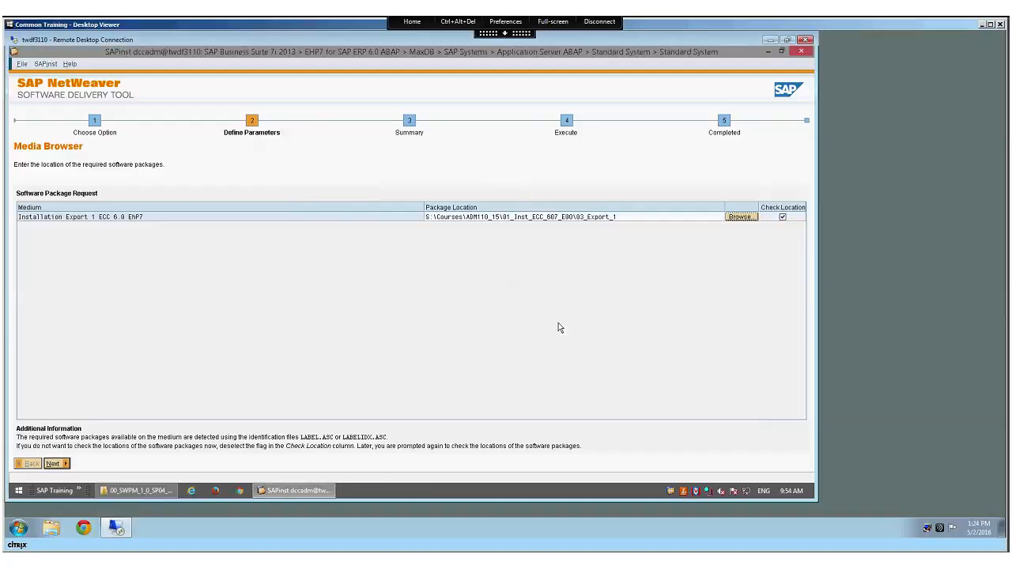
{"action": "left_click", "coordinate": [53, 465]}
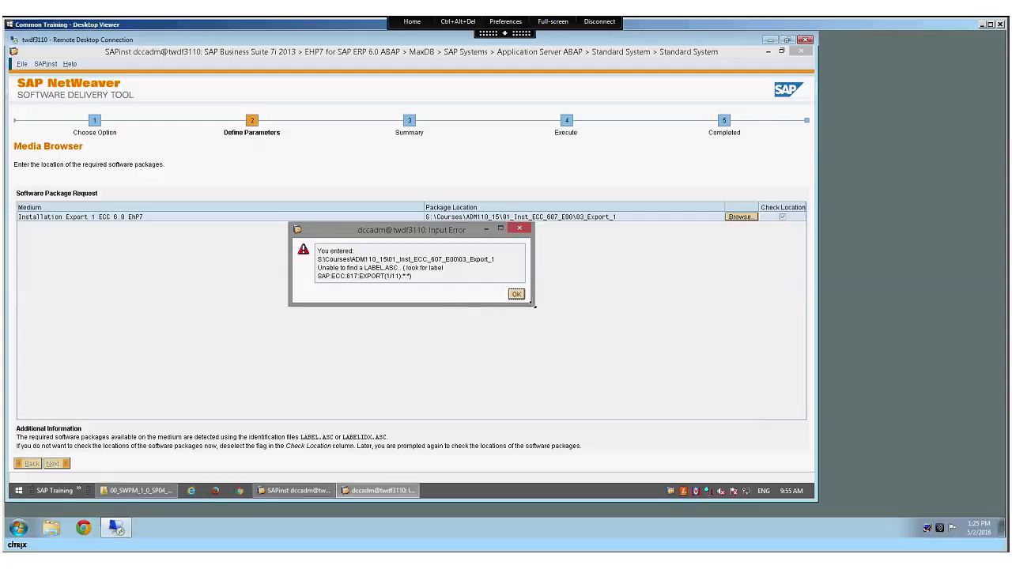
{"action": "left_click_drag", "start_coordinate": [534, 304], "coordinate": [592, 353]}
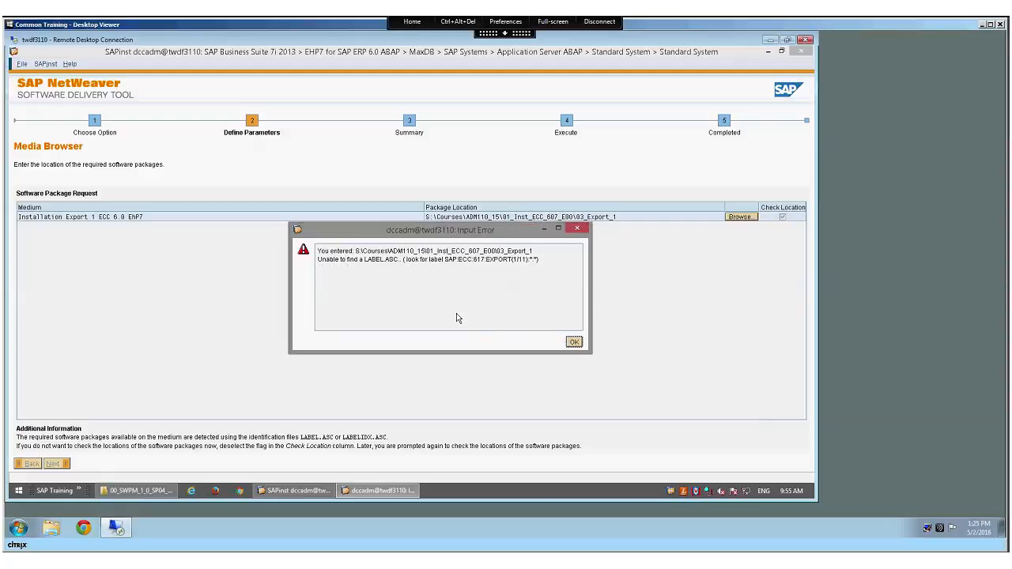
{"action": "left_click", "coordinate": [574, 341]}
Set the Installation Export 1 package location to S:\Courses\ADM110_15\01_Inst_ECC_607_E00\03_Export_1\51046679_1 and continue
{"action": "left_click", "coordinate": [739, 218]}
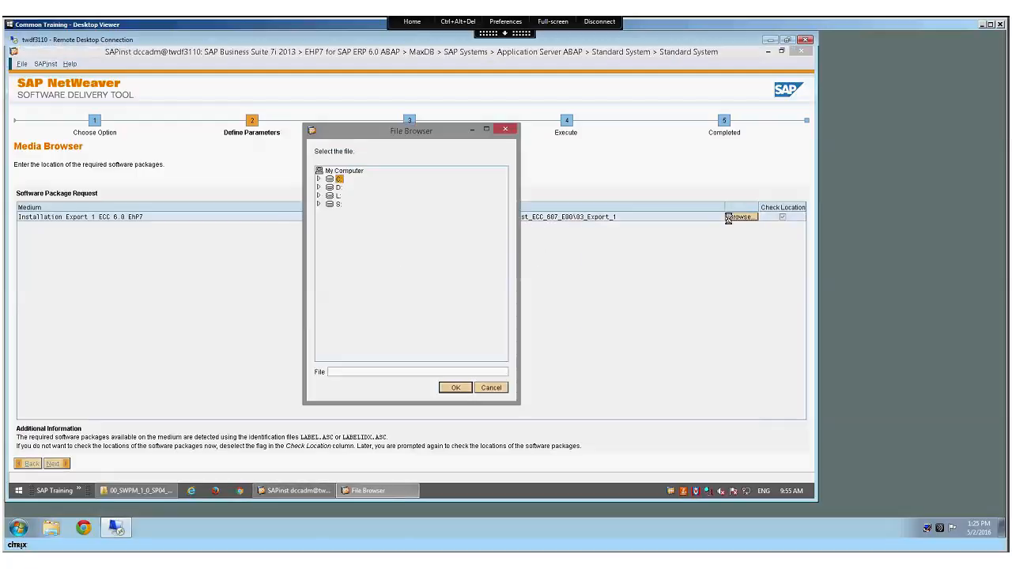
{"action": "left_click", "coordinate": [319, 204]}
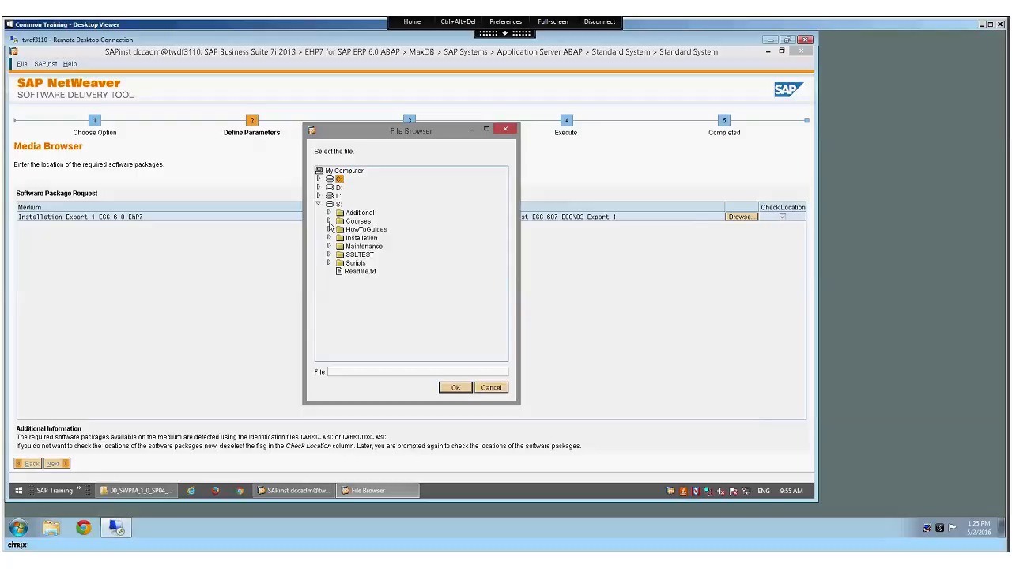
{"action": "left_click", "coordinate": [329, 221]}
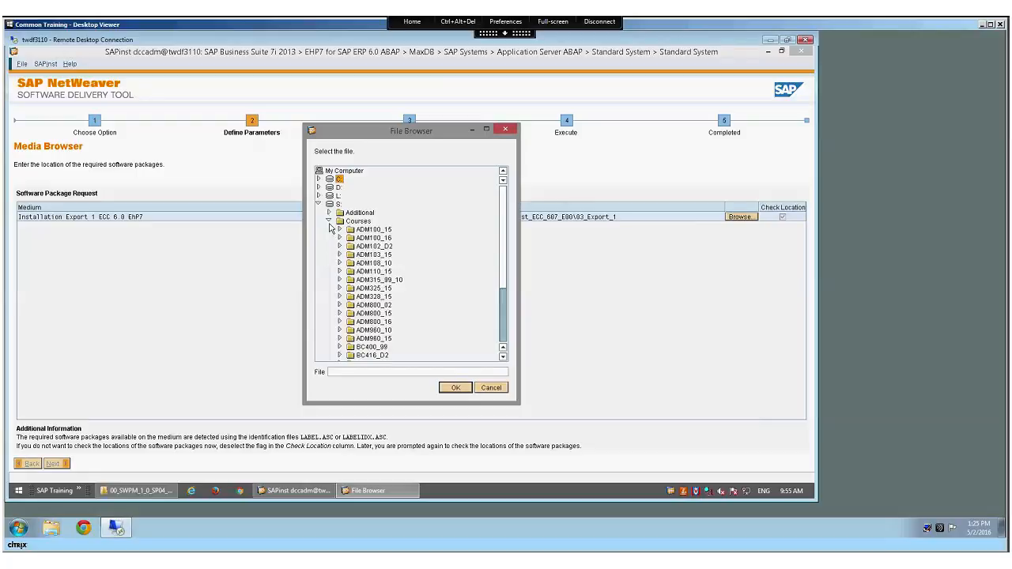
{"action": "left_click", "coordinate": [339, 272]}
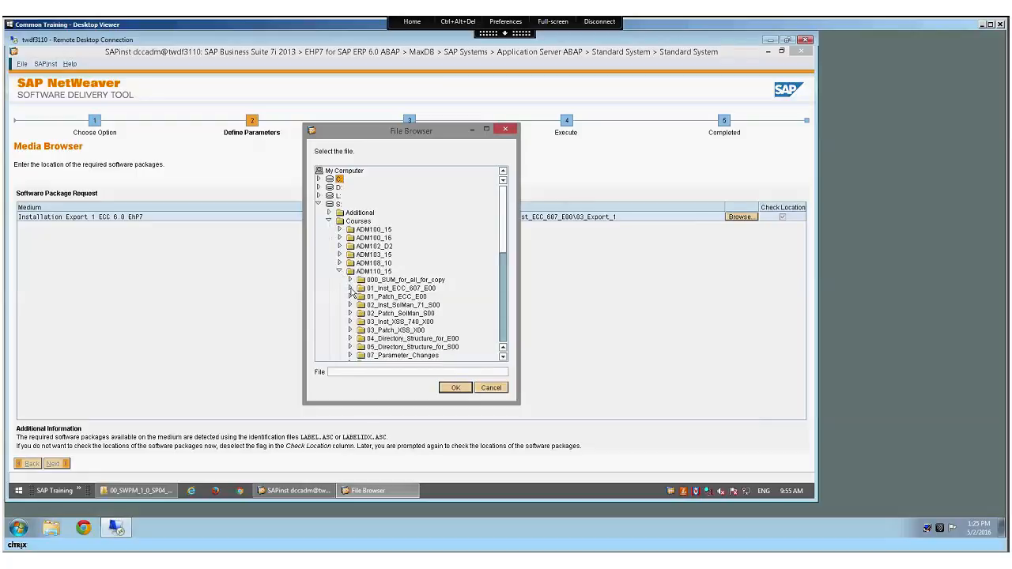
{"action": "left_click", "coordinate": [351, 290]}
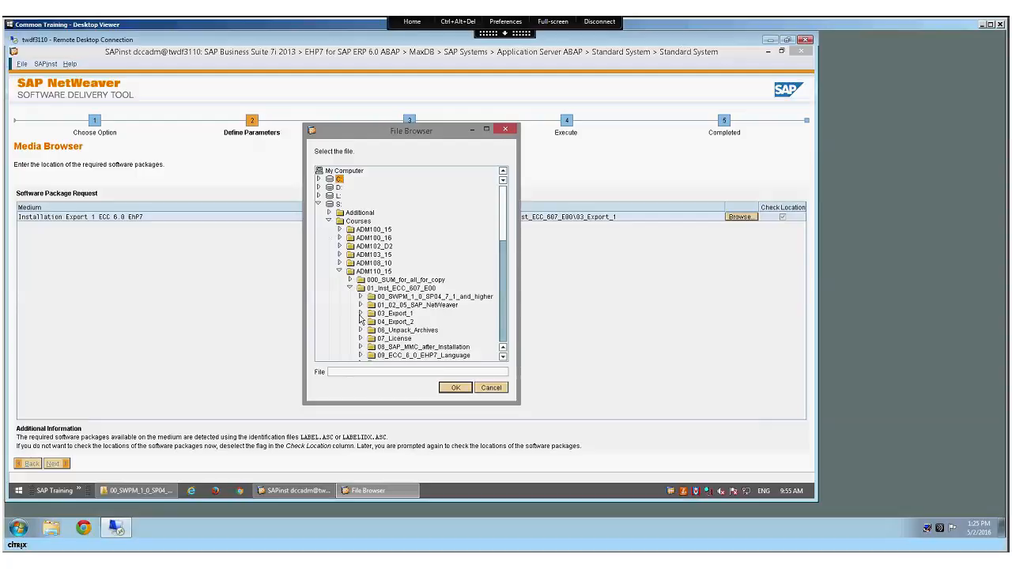
{"action": "left_click", "coordinate": [361, 313]}
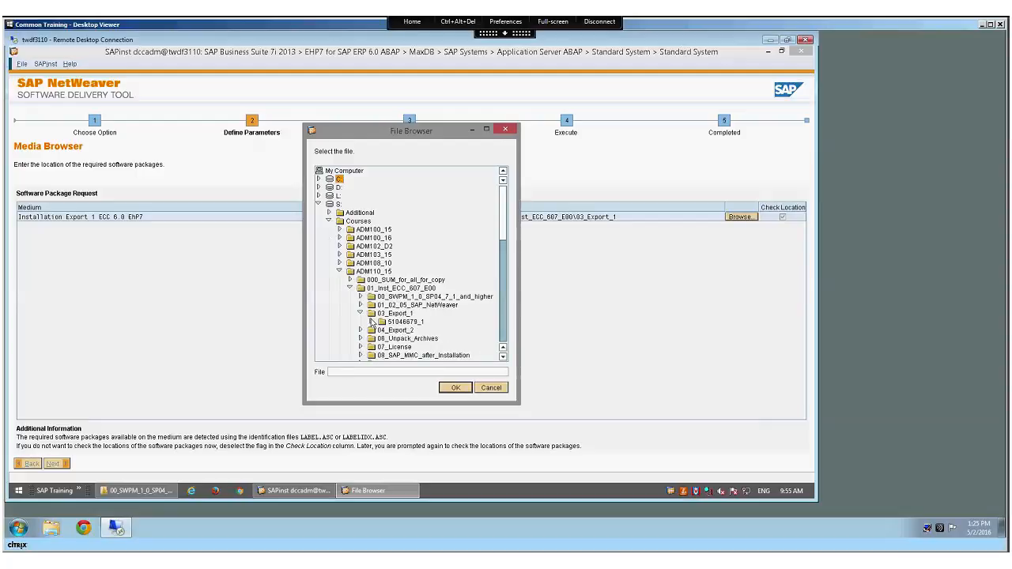
{"action": "left_click", "coordinate": [371, 322]}
{"action": "left_click", "coordinate": [414, 322]}
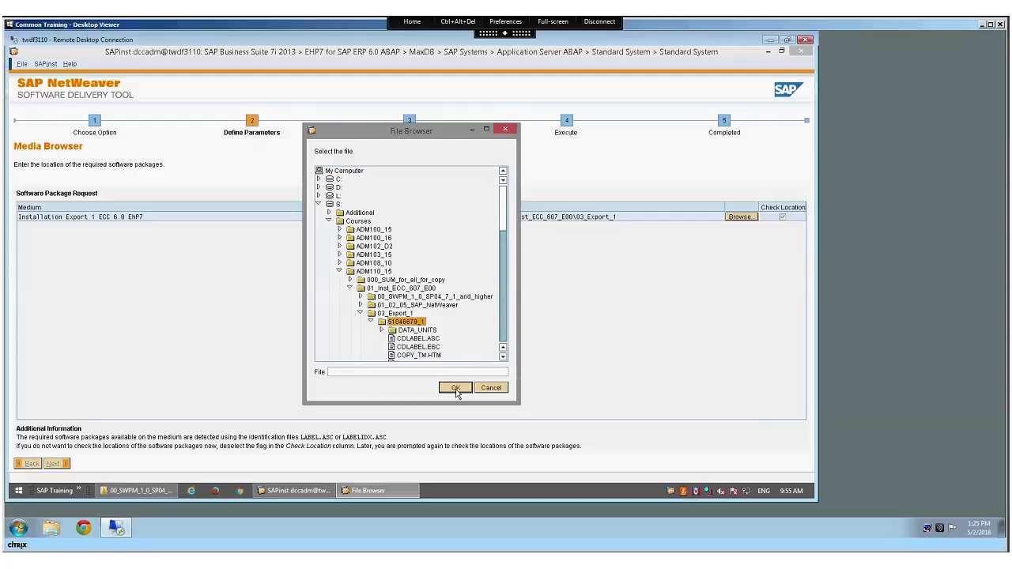
{"action": "left_click", "coordinate": [457, 389]}
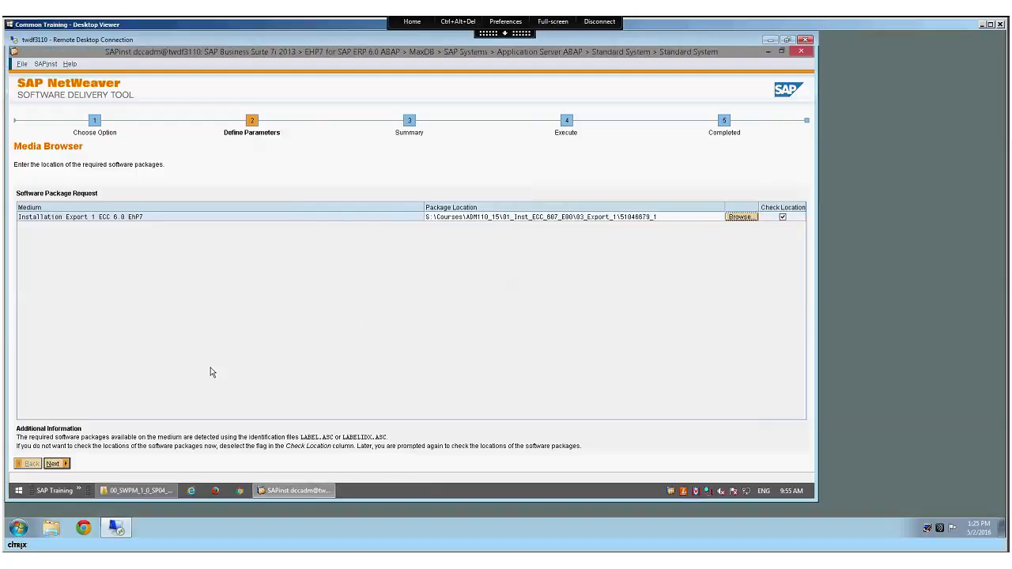
{"action": "left_click", "coordinate": [53, 464]}
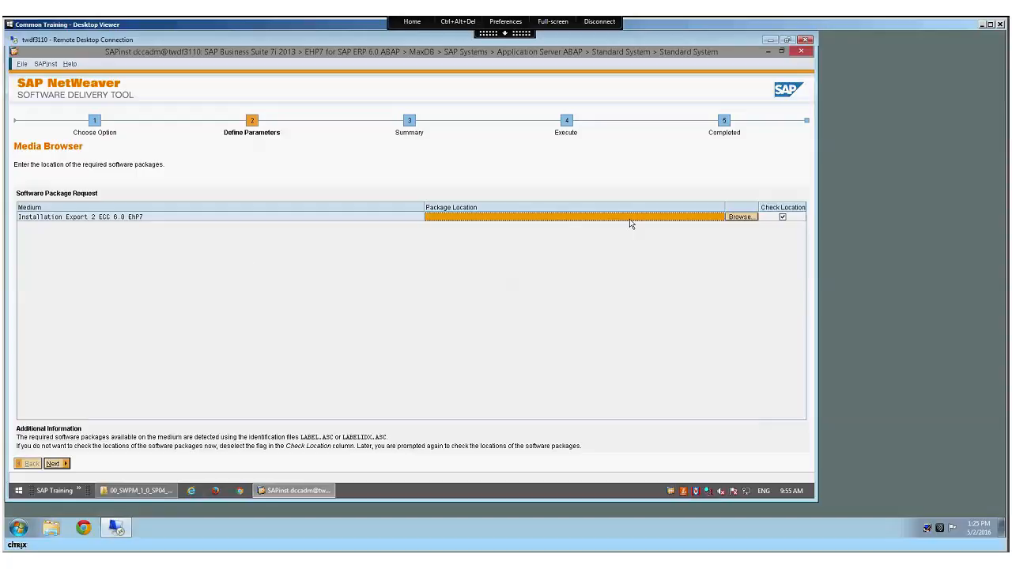
Set the Installation Export 2 package location to S:\Courses\ADM110_15\01_Inst_ECC_607_E00\04_Export_2\51046679_2 and continue
{"action": "left_click", "coordinate": [743, 216]}
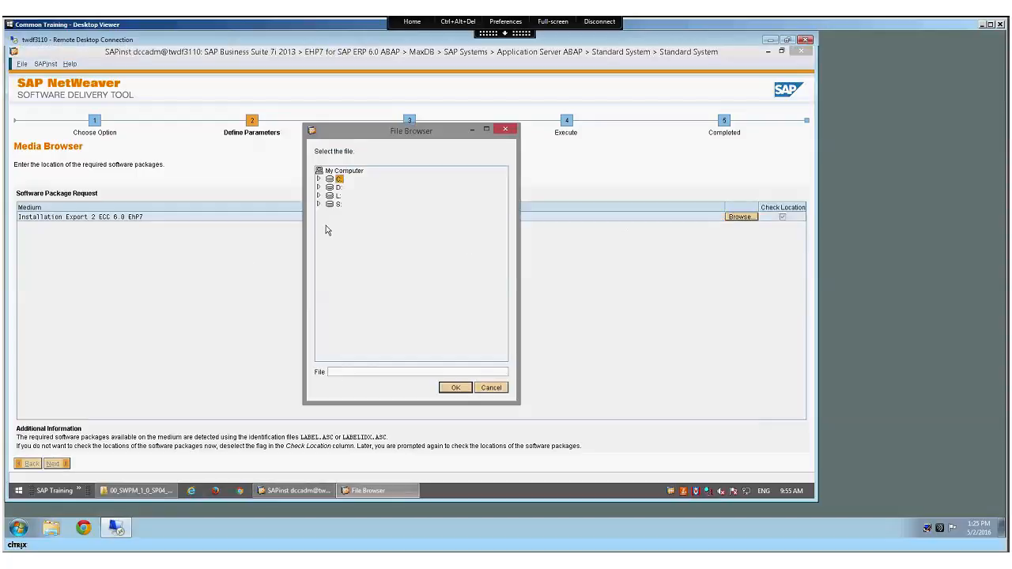
{"action": "left_click", "coordinate": [319, 204]}
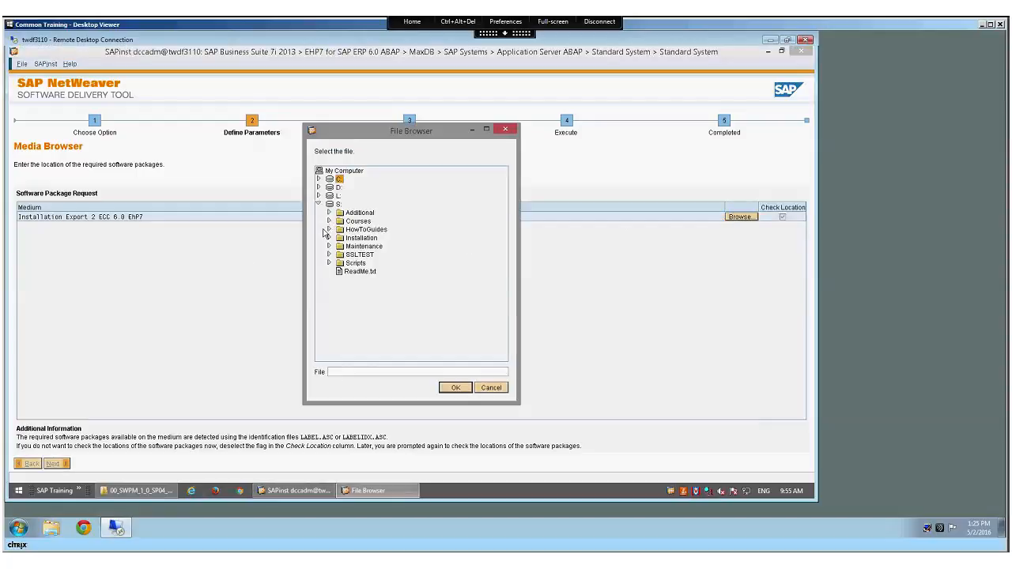
{"action": "left_click", "coordinate": [329, 221]}
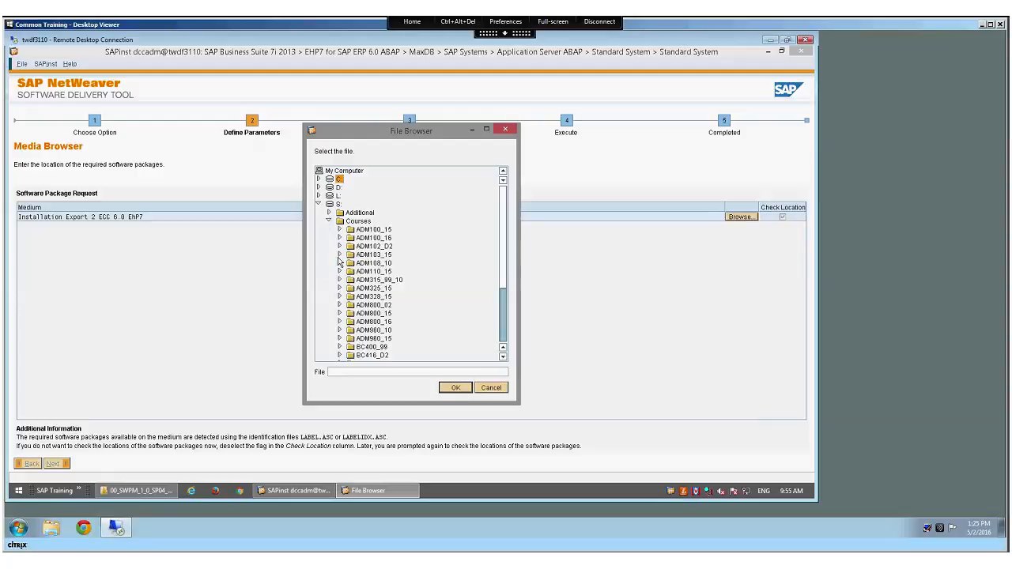
{"action": "left_click", "coordinate": [339, 271]}
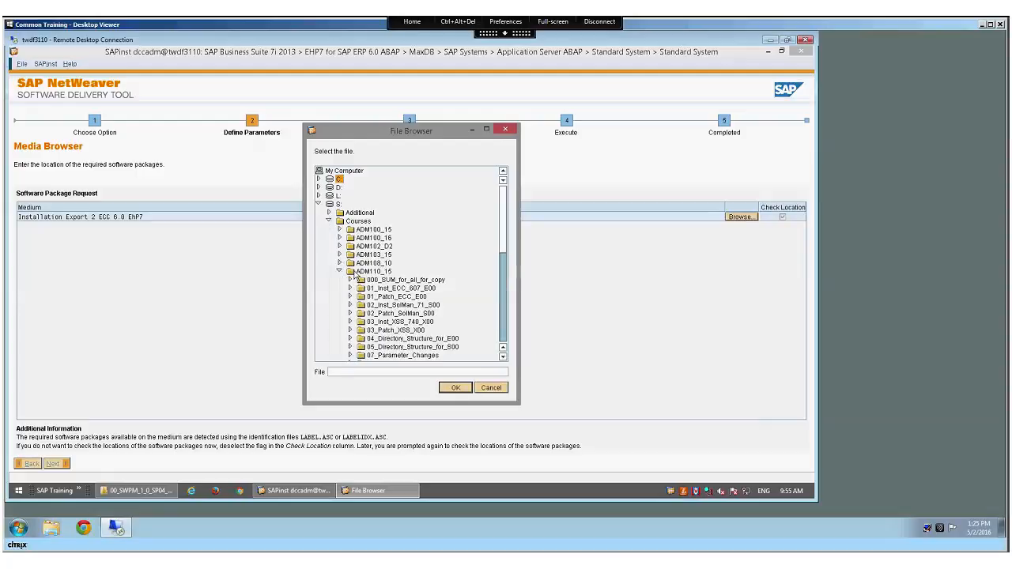
{"action": "left_click", "coordinate": [350, 288]}
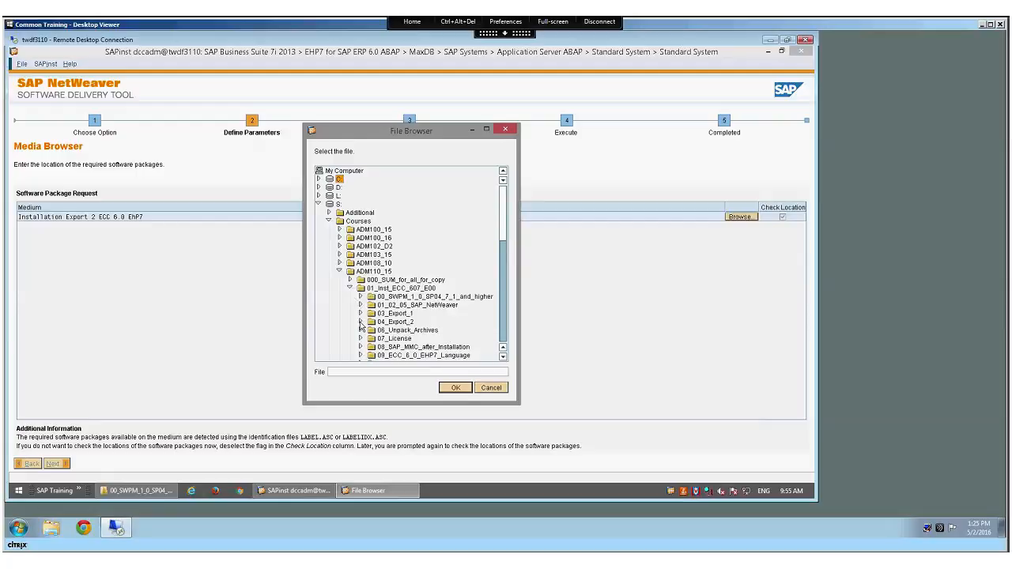
{"action": "left_click", "coordinate": [360, 321]}
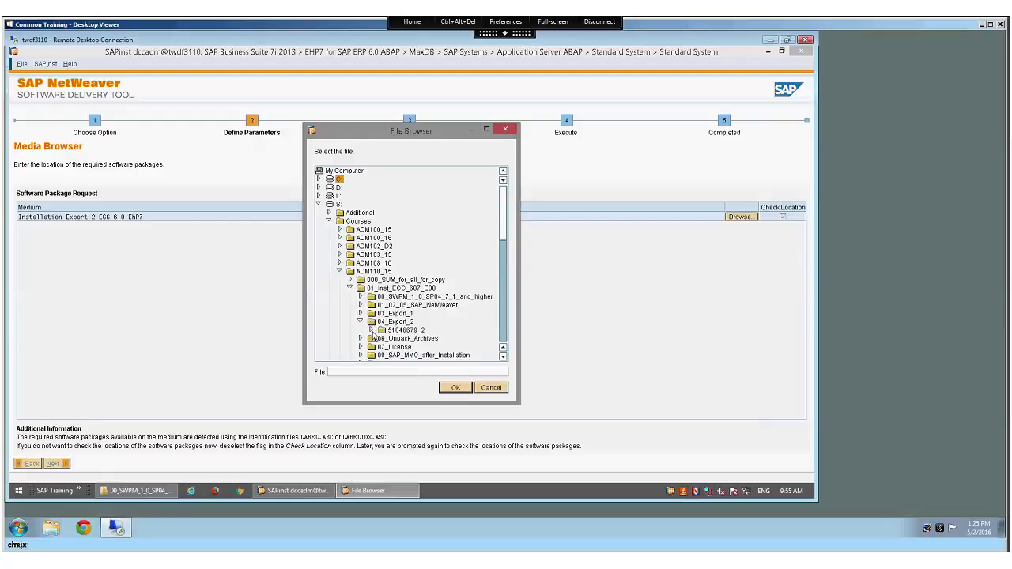
{"action": "left_click", "coordinate": [372, 331]}
{"action": "left_click", "coordinate": [405, 330]}
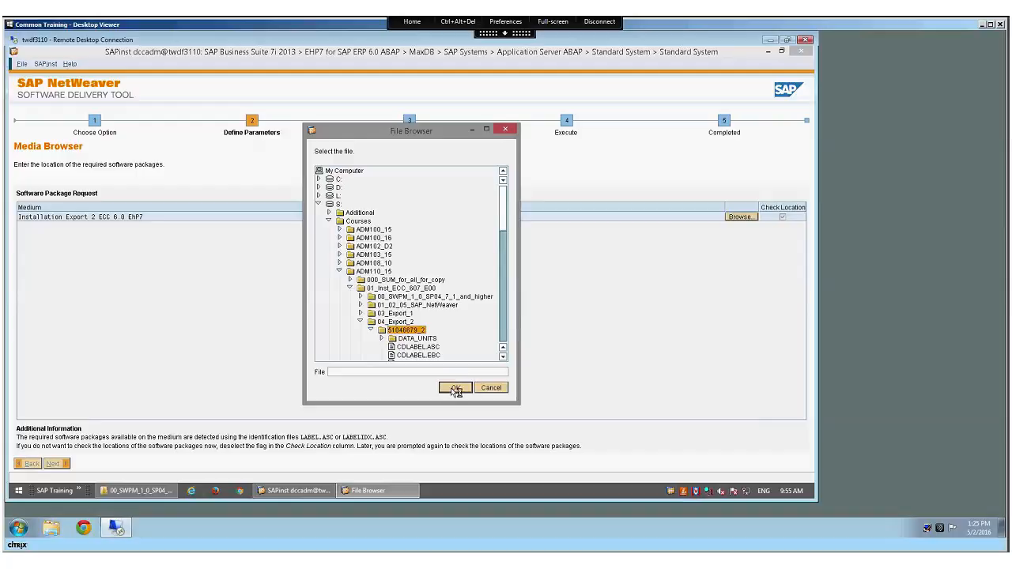
{"action": "left_click", "coordinate": [455, 388]}
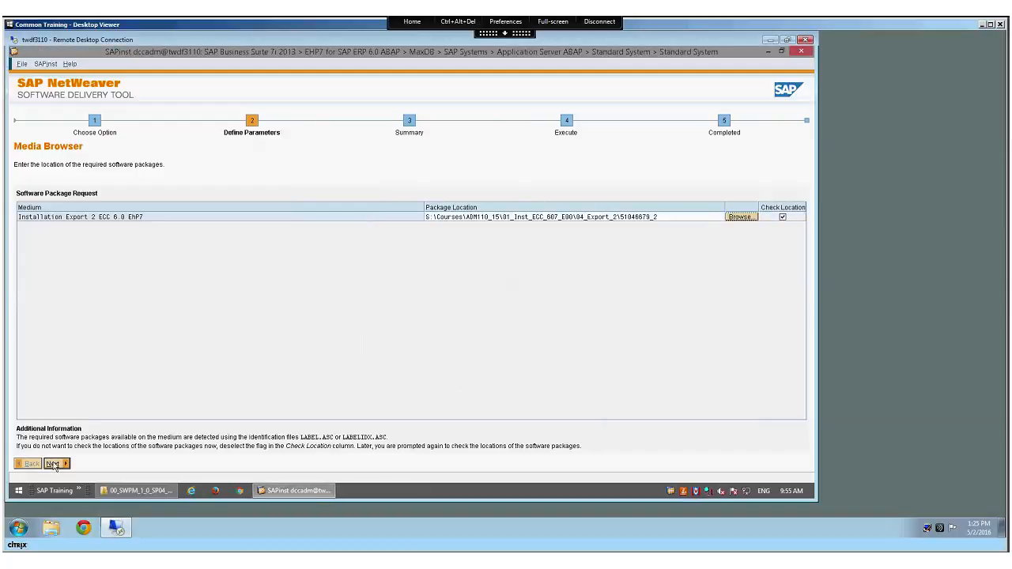
{"action": "left_click", "coordinate": [53, 464]}
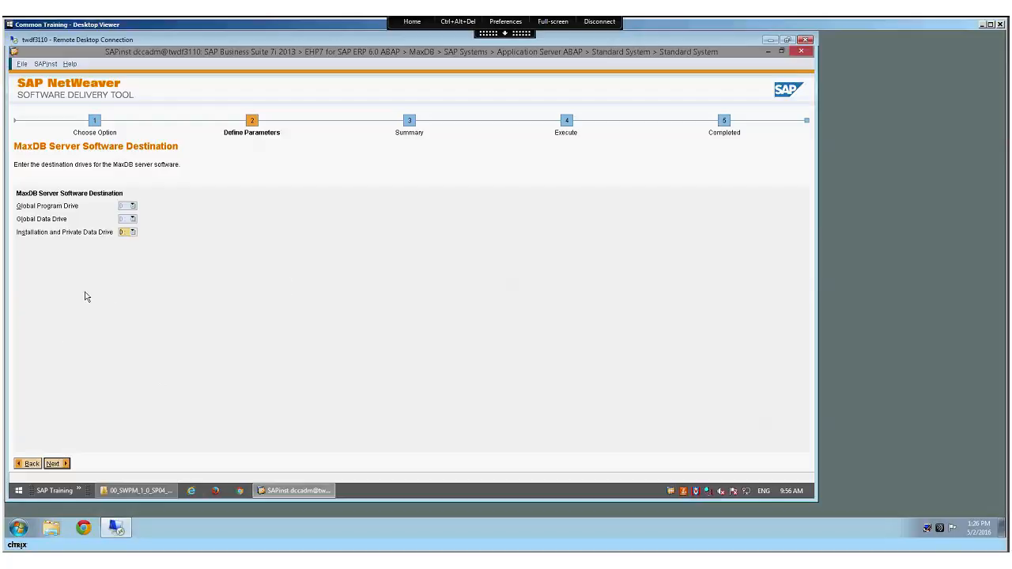
Accept the MaxDB server software destination drives, then enter and confirm the superdba and control database user passwords and continue
{"action": "left_click", "coordinate": [63, 464]}
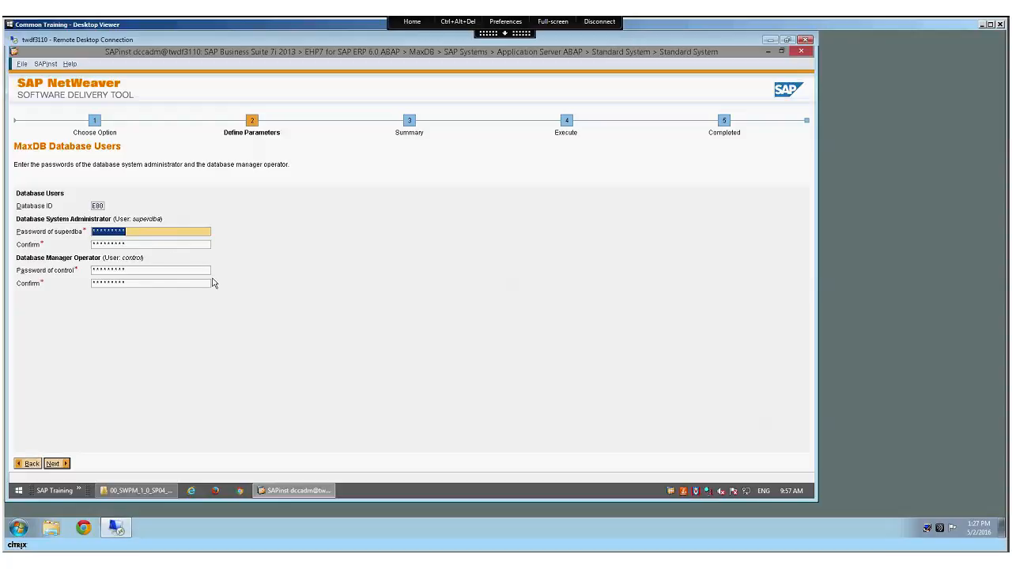
{"action": "type", "text": "*********"}
{"action": "key", "text": "Tab"}
{"action": "type", "text": "*******"}
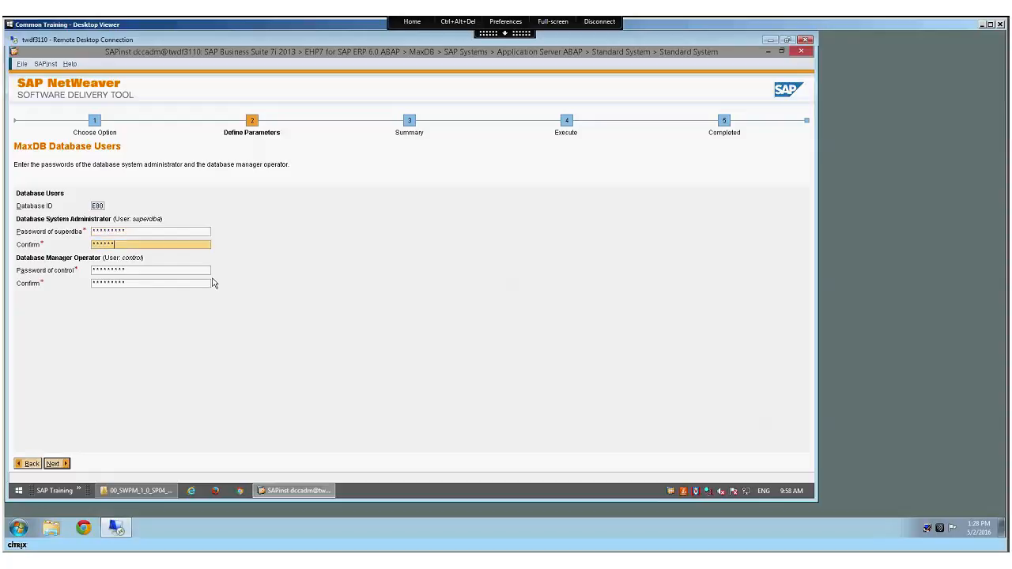
{"action": "key", "text": "Tab"}
{"action": "type", "text": "********"}
{"action": "key", "text": "Tab"}
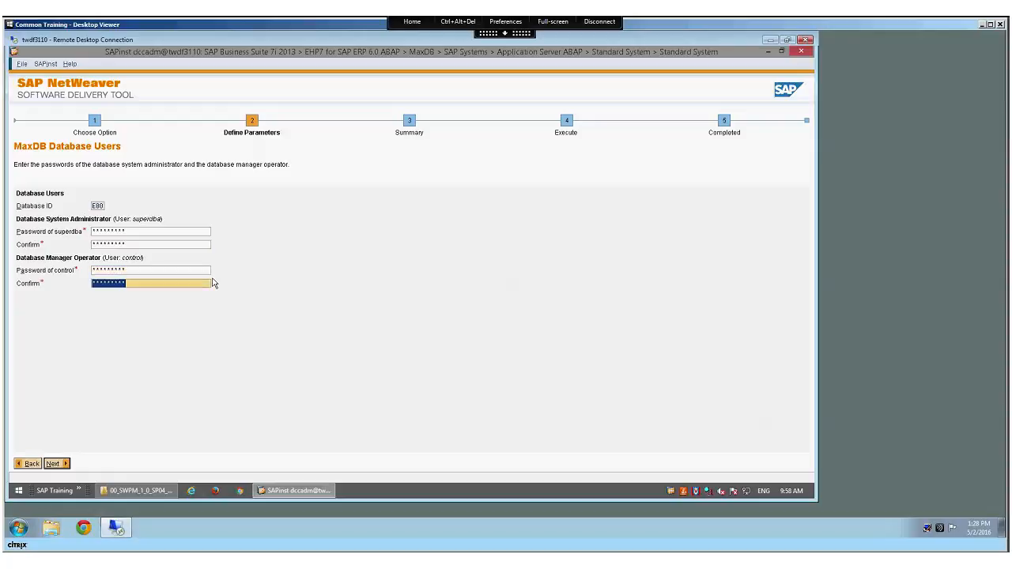
{"action": "type", "text": "*********"}
{"action": "left_click", "coordinate": [55, 465]}
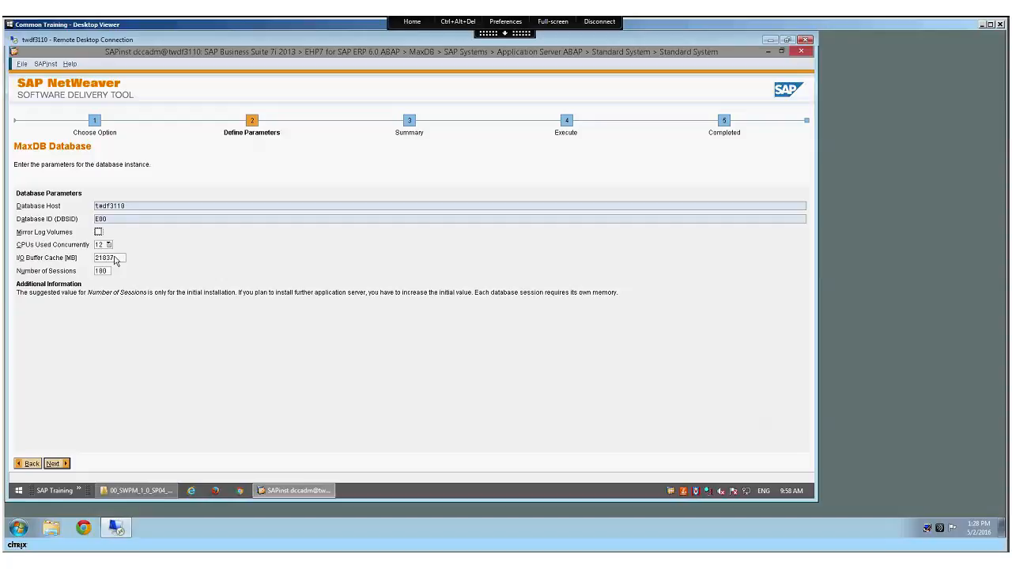
Configure the MaxDB database with 6 concurrently used CPUs, a 4096 MB I/O buffer cache and 280 sessions, and continue
{"action": "left_click", "coordinate": [101, 247]}
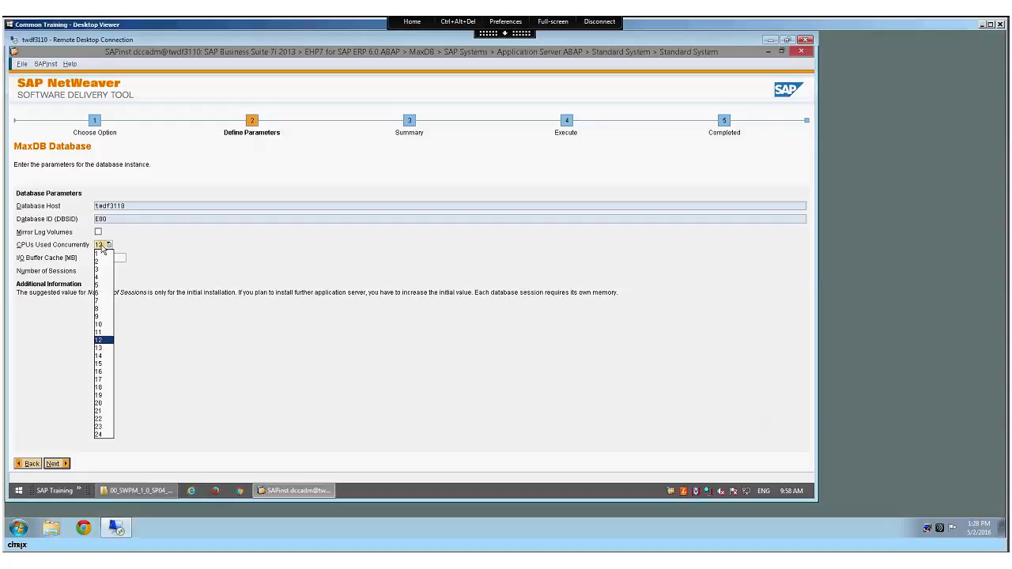
{"action": "left_click", "coordinate": [99, 293]}
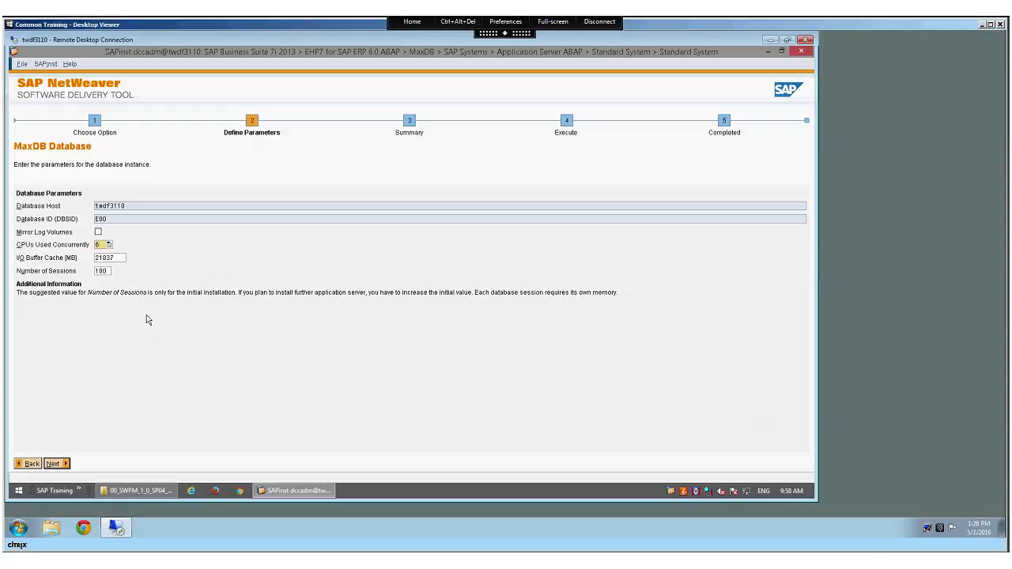
{"action": "left_click", "coordinate": [117, 258]}
{"action": "left_click_drag", "start_coordinate": [52, 248], "coordinate": [51, 248]}
{"action": "key", "text": "Delete"}
{"action": "key", "text": "Delete"}
{"action": "key", "text": "Delete"}
{"action": "key", "text": "Delete"}
{"action": "type", "text": "4096"}
{"action": "double_click", "coordinate": [107, 270]}
{"action": "type", "text": "280"}
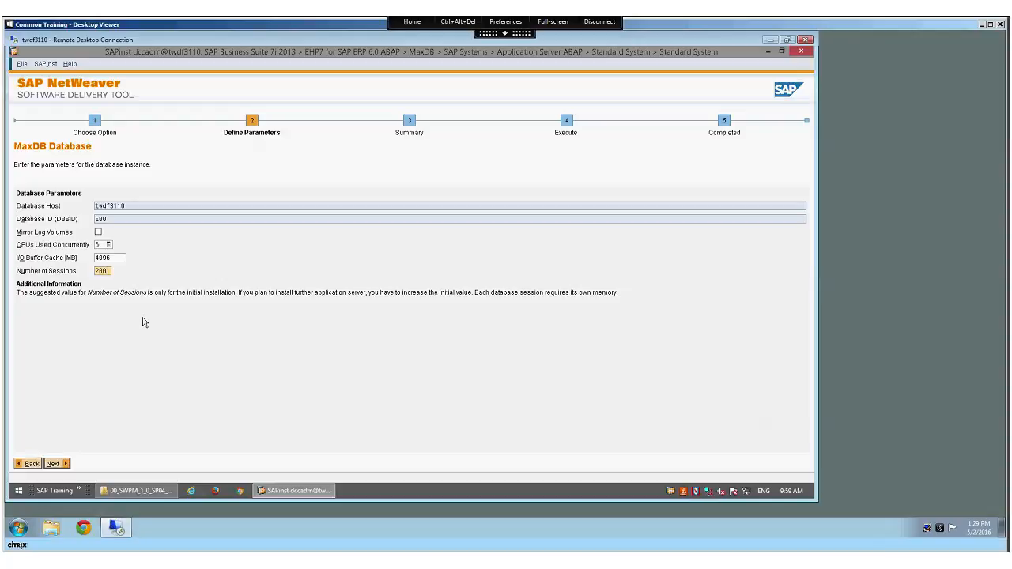
{"action": "left_click", "coordinate": [63, 464]}
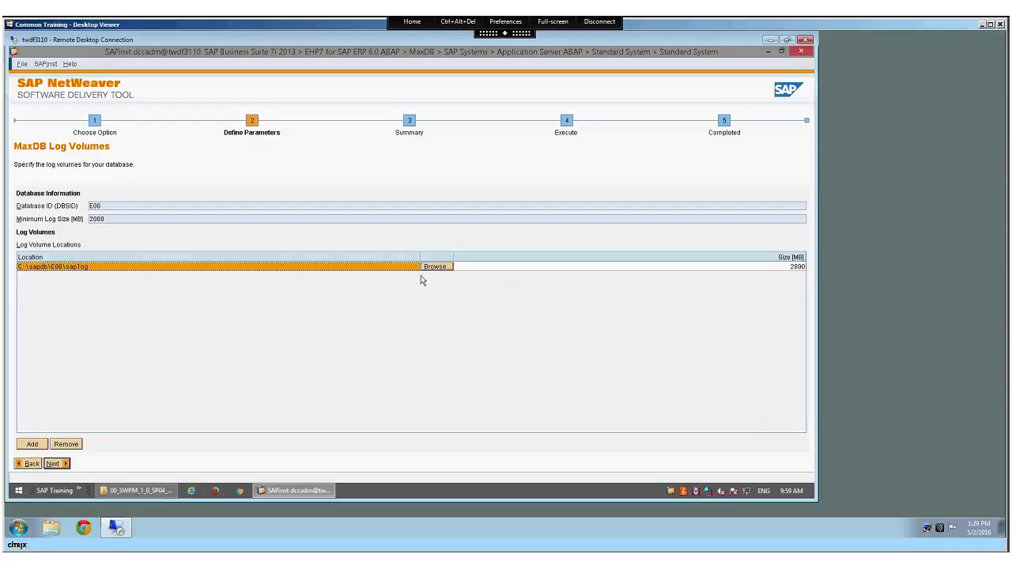
Set the log volume location to D:\sapdb\E00\saplog with a size of 10000 MB, recheck it and continue to the data volumes
{"action": "left_click", "coordinate": [351, 266]}
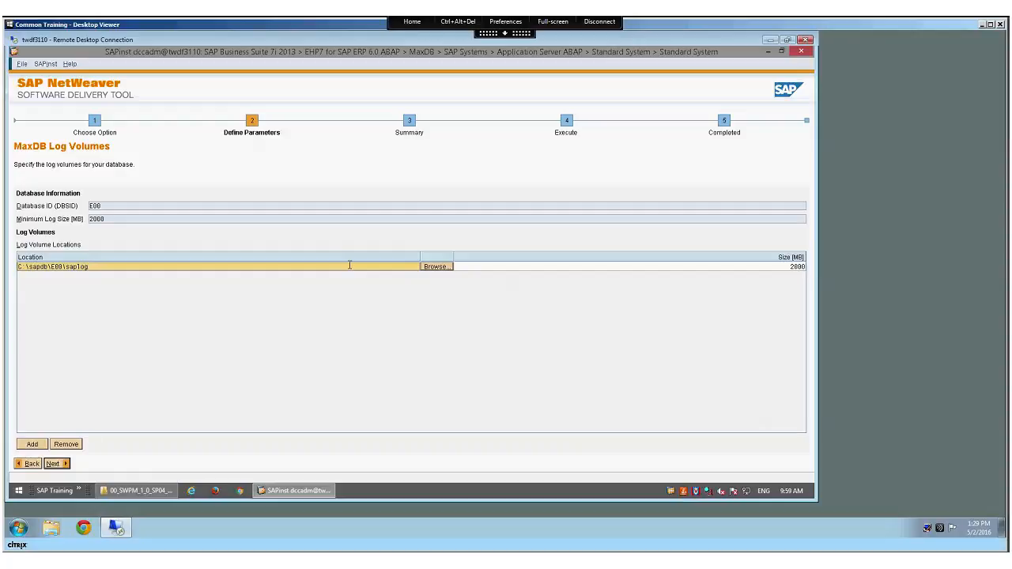
{"action": "key", "text": "Delete"}
{"action": "type", "text": "D"}
{"action": "left_click", "coordinate": [690, 267]}
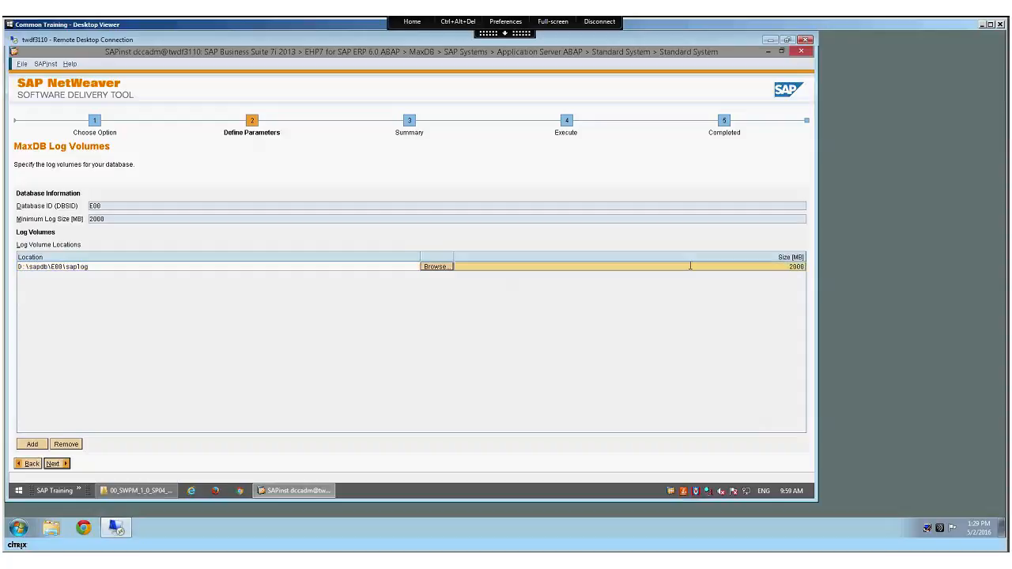
{"action": "key", "text": "Delete"}
{"action": "type", "text": "10"}
{"action": "left_click", "coordinate": [154, 269]}
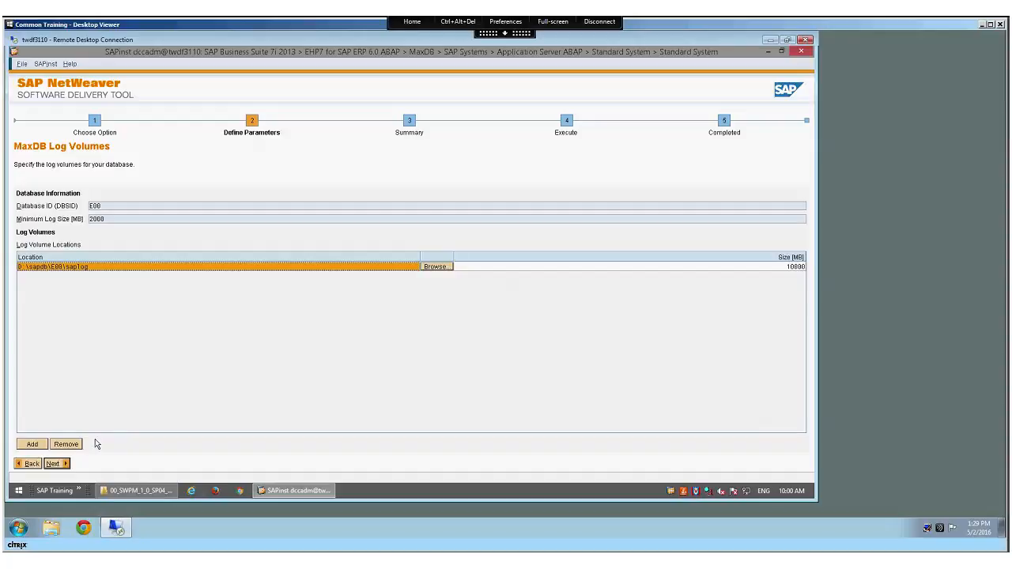
{"action": "left_click", "coordinate": [62, 463]}
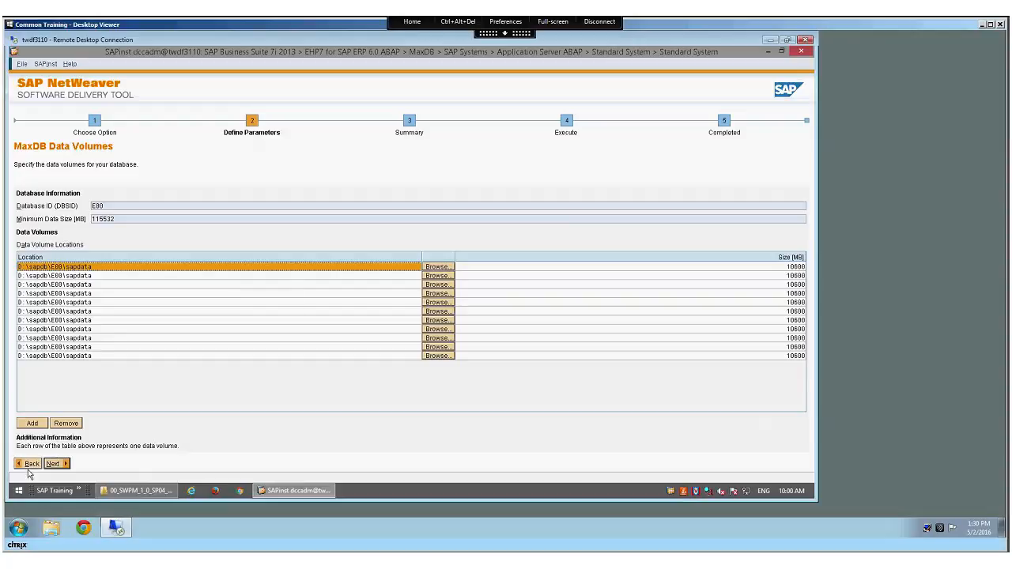
{"action": "left_click", "coordinate": [30, 467]}
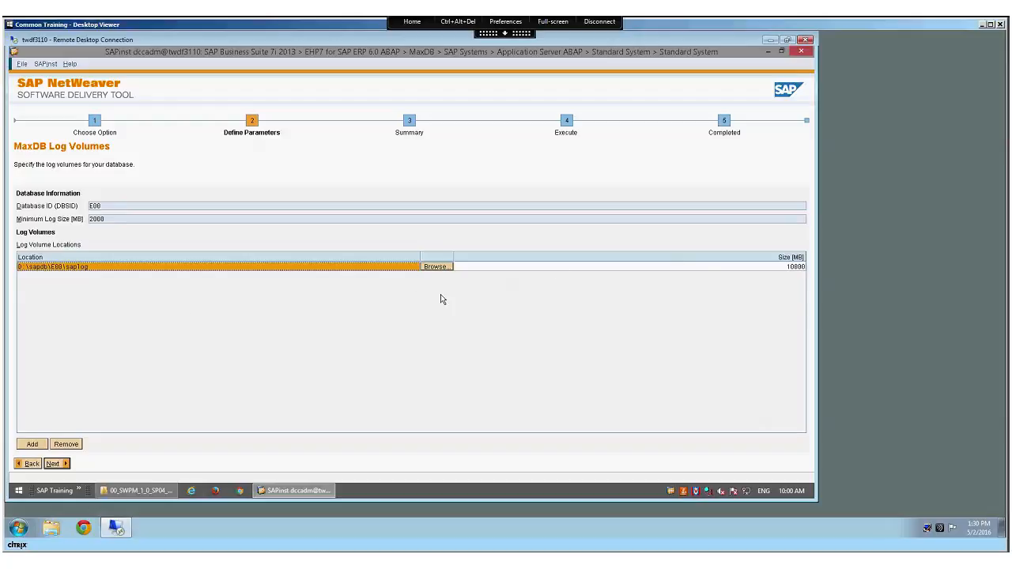
{"action": "left_click", "coordinate": [57, 464]}
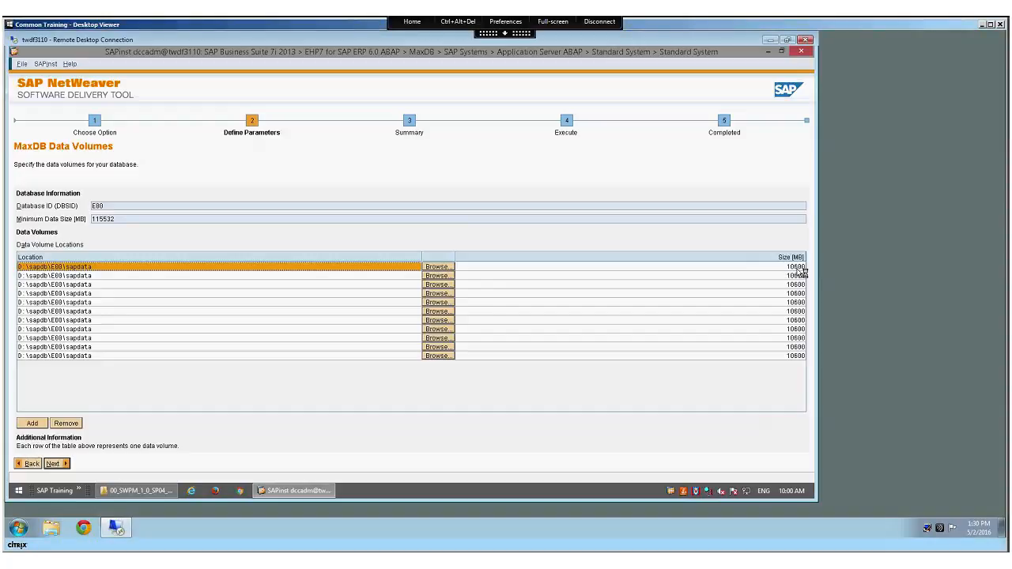
Set the size of the first MaxDB data volume to 12500 MB
{"action": "double_click", "coordinate": [759, 268]}
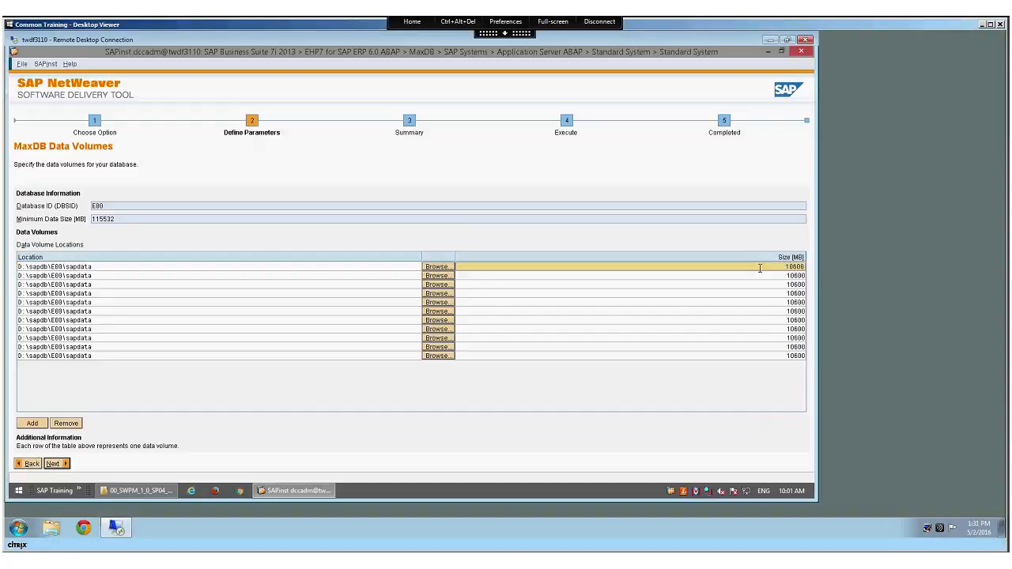
{"action": "type", "text": "25"}
{"action": "key", "text": "Delete"}
{"action": "key", "text": "Delete"}
{"action": "key", "text": "Delete"}
{"action": "key", "text": "Delete"}
{"action": "key", "text": "Delete"}
{"action": "key", "text": "BackSpace"}
{"action": "key", "text": "BackSpace"}
{"action": "type", "text": "12500"}
Set the sizes of the second and third data volumes to 12500 MB each
{"action": "left_click", "coordinate": [803, 276]}
{"action": "double_click", "coordinate": [802, 276]}
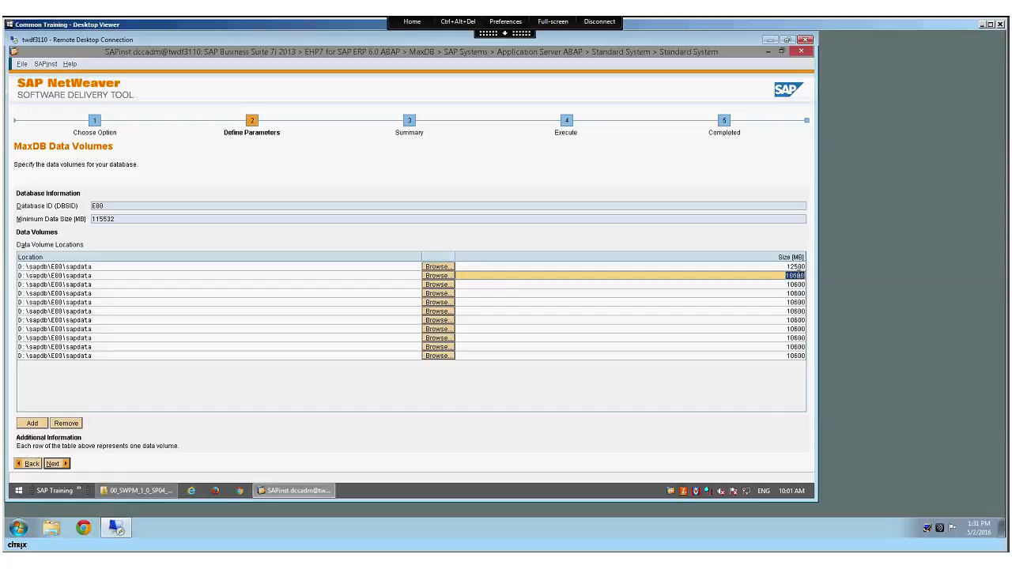
{"action": "type", "text": "12500"}
{"action": "left_click", "coordinate": [799, 285]}
{"action": "double_click", "coordinate": [800, 286]}
{"action": "type", "text": "12500"}
Set the sizes of the fourth and fifth data volumes to 12500 MB each
{"action": "left_click", "coordinate": [798, 295]}
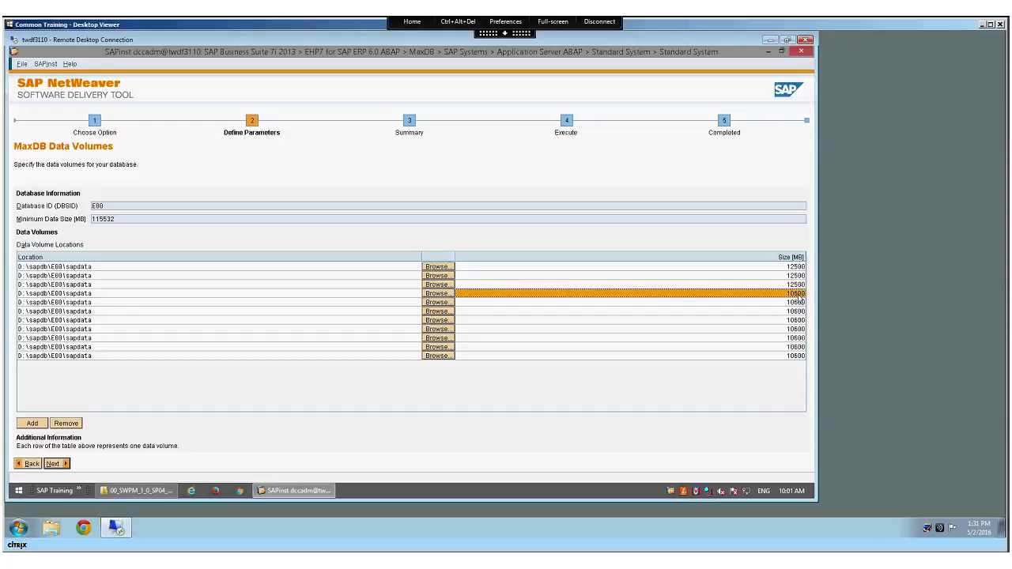
{"action": "left_click", "coordinate": [798, 296]}
{"action": "double_click", "coordinate": [797, 293]}
{"action": "type", "text": "1"}
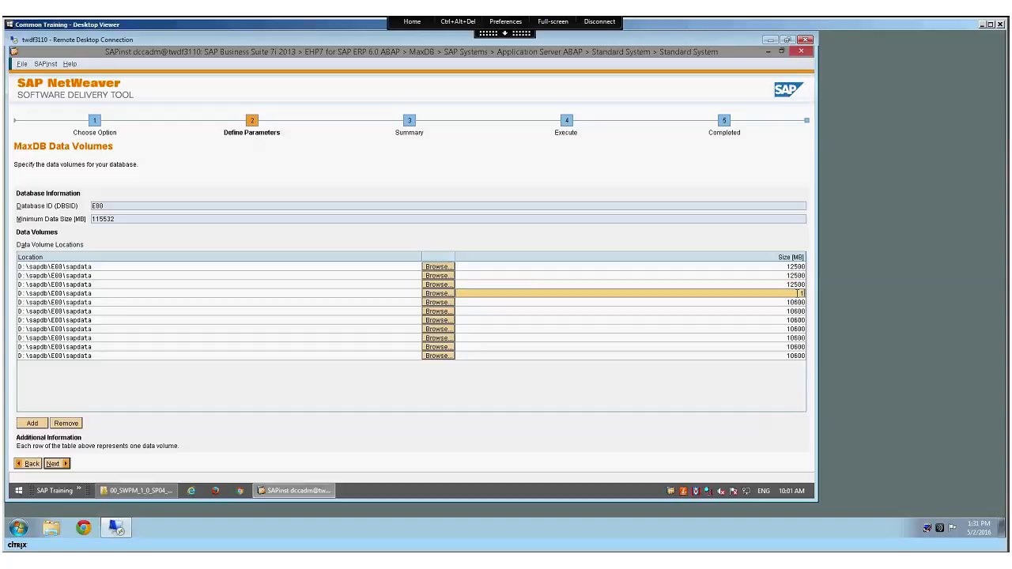
{"action": "type", "text": "2500"}
{"action": "left_click", "coordinate": [801, 303]}
{"action": "double_click", "coordinate": [797, 302]}
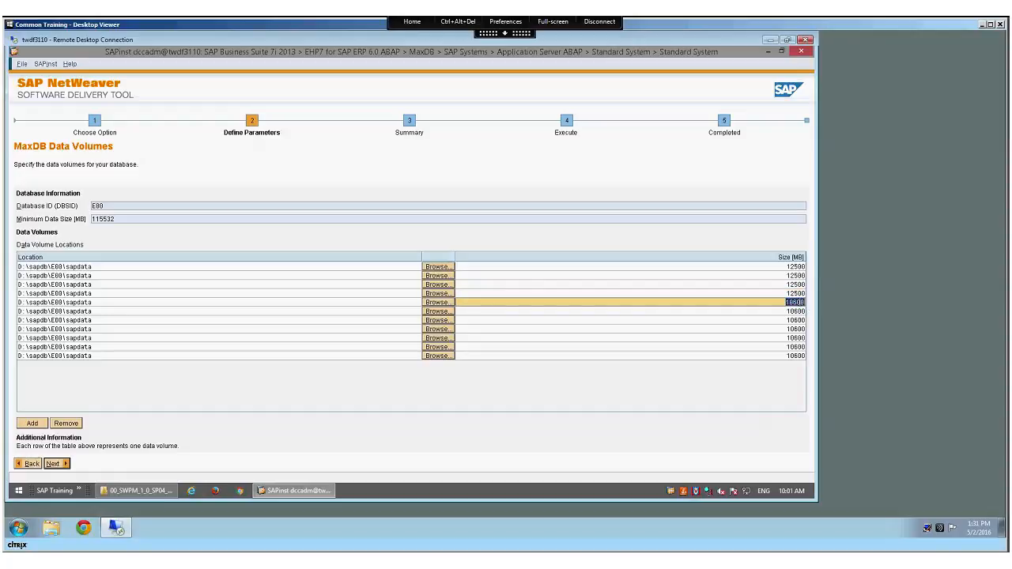
{"action": "type", "text": "2500"}
Set the sizes of the sixth, seventh and eighth data volumes to 12500 MB each
{"action": "left_click", "coordinate": [801, 312]}
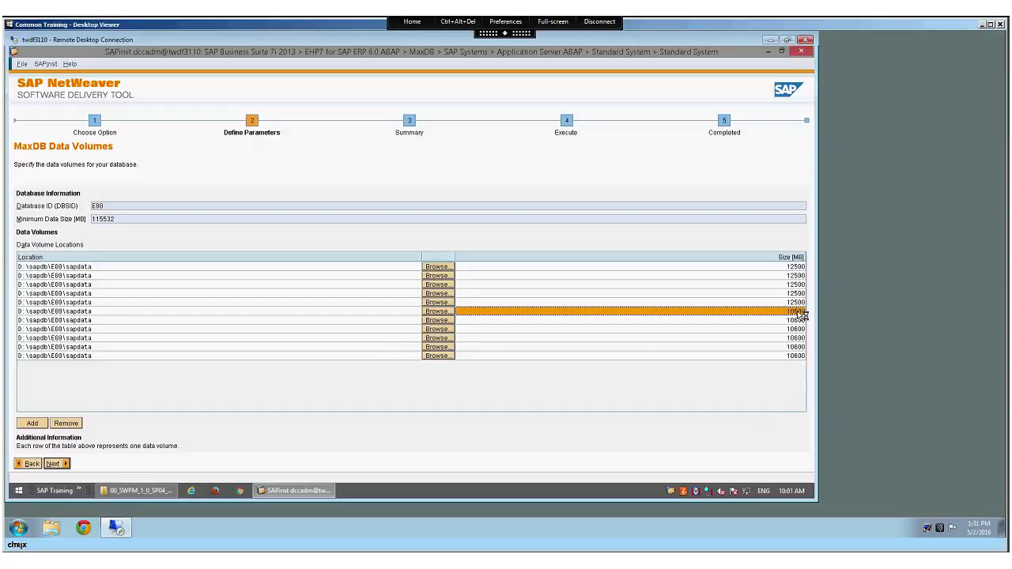
{"action": "left_click", "coordinate": [800, 314]}
{"action": "type", "text": "125"}
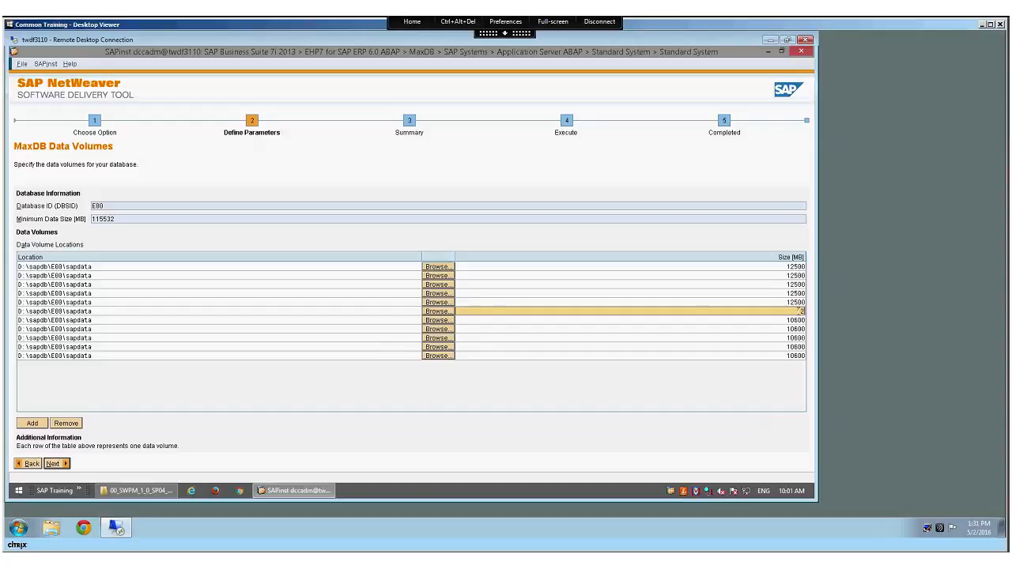
{"action": "type", "text": "00"}
{"action": "left_click", "coordinate": [800, 321]}
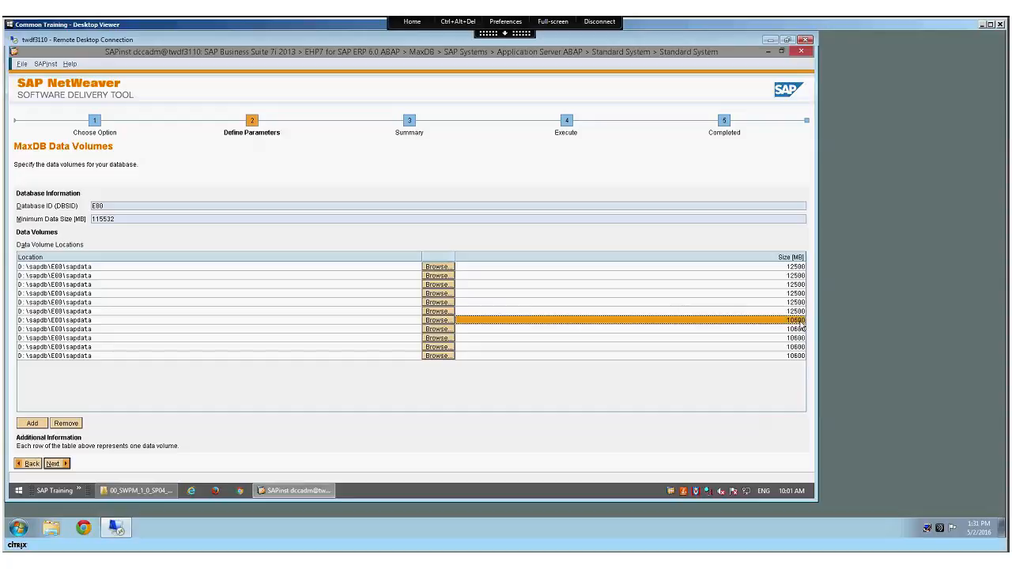
{"action": "double_click", "coordinate": [798, 322]}
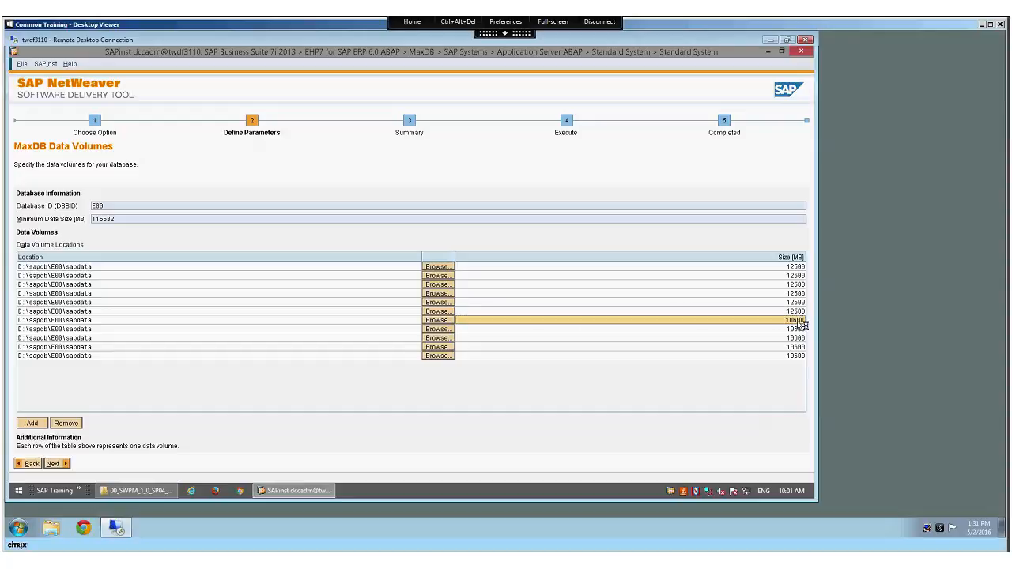
{"action": "double_click", "coordinate": [798, 321]}
{"action": "type", "text": "12500"}
{"action": "left_click", "coordinate": [798, 329]}
{"action": "double_click", "coordinate": [798, 329]}
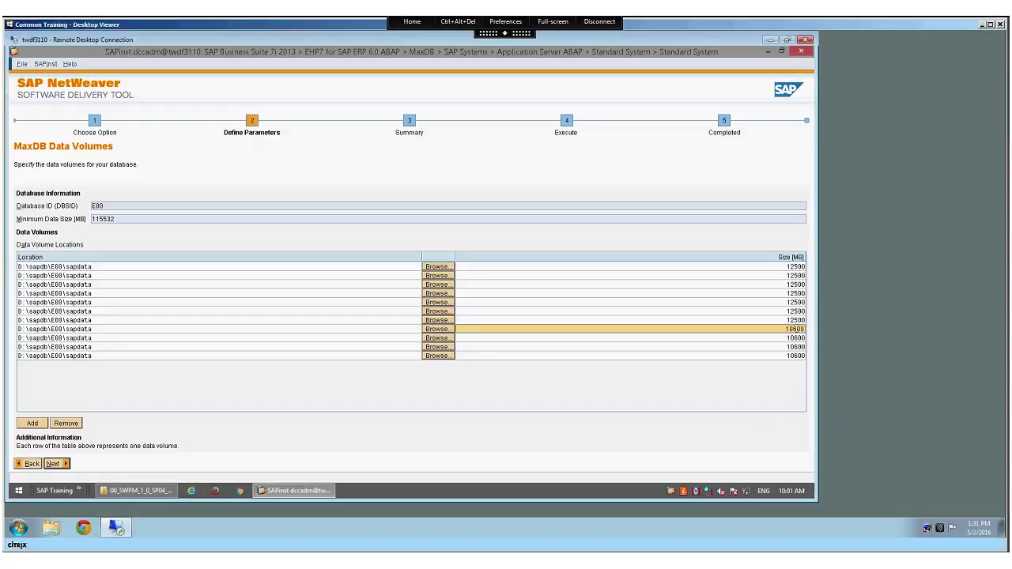
{"action": "double_click", "coordinate": [797, 329]}
{"action": "type", "text": "12500"}
Set the sizes of the ninth and tenth data volumes to 12500 MB each
{"action": "left_click", "coordinate": [796, 338]}
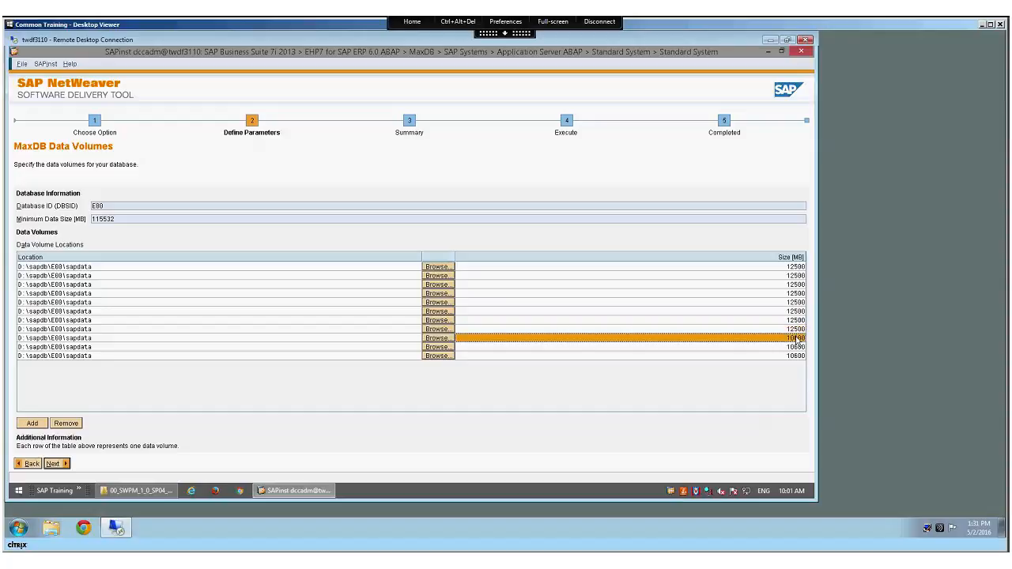
{"action": "left_click", "coordinate": [797, 338]}
{"action": "double_click", "coordinate": [797, 339]}
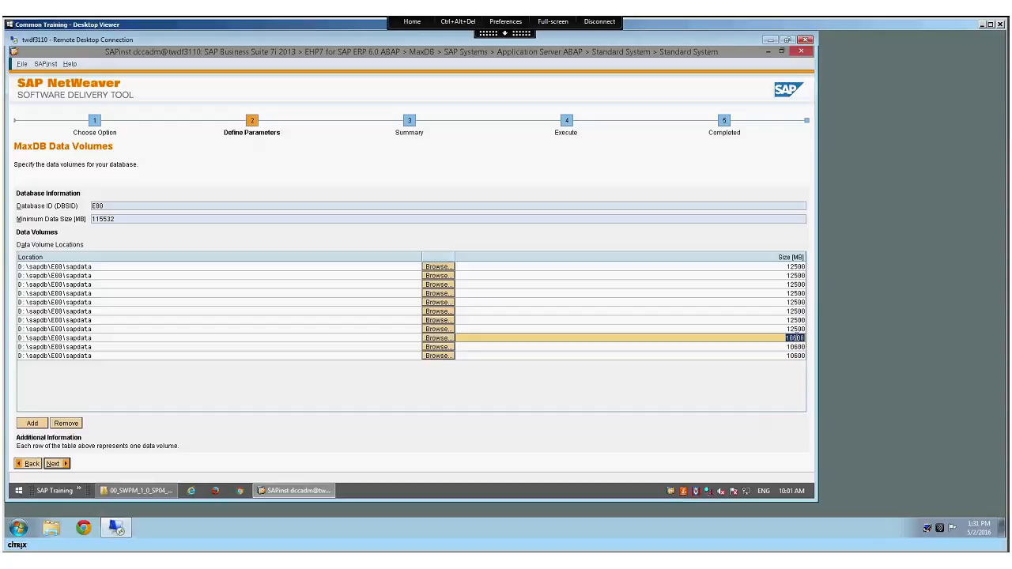
{"action": "type", "text": "12500"}
{"action": "left_click", "coordinate": [796, 349]}
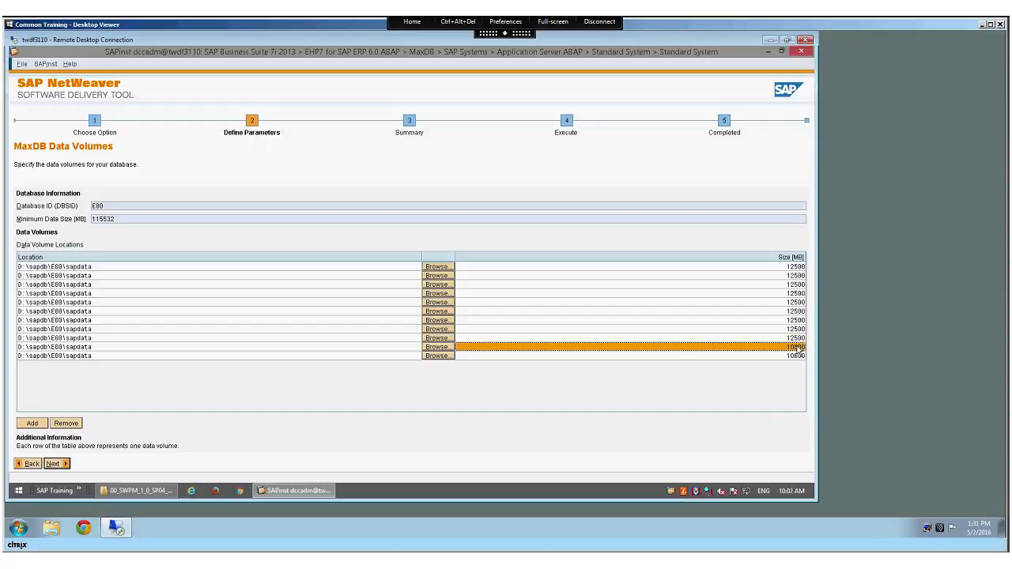
{"action": "left_click", "coordinate": [797, 348]}
{"action": "double_click", "coordinate": [803, 349]}
{"action": "type", "text": "125"}
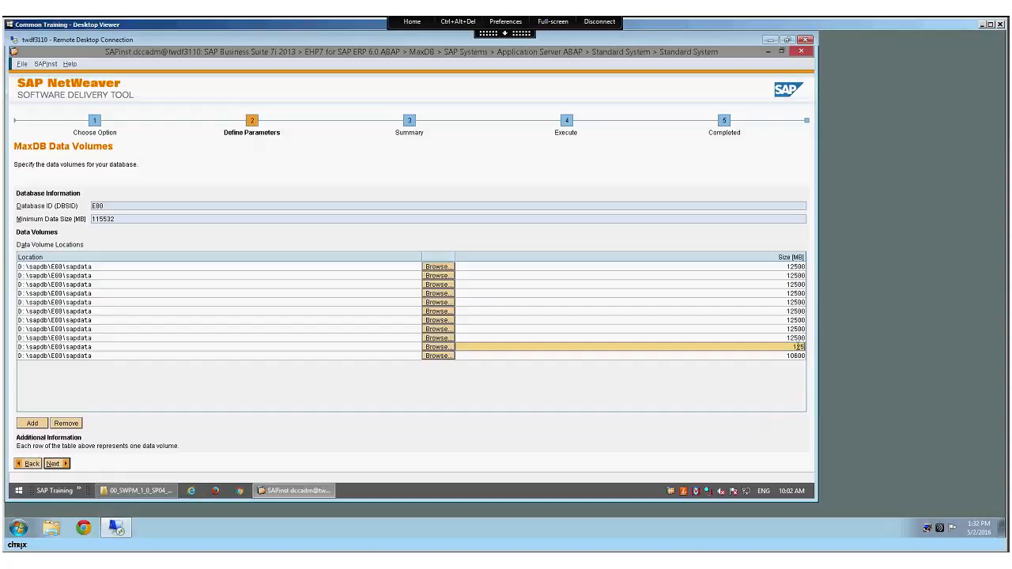
{"action": "type", "text": "00"}
Set the size of the eleventh data volume to 12500 MB and continue past the MaxDB data volumes
{"action": "left_click", "coordinate": [802, 357]}
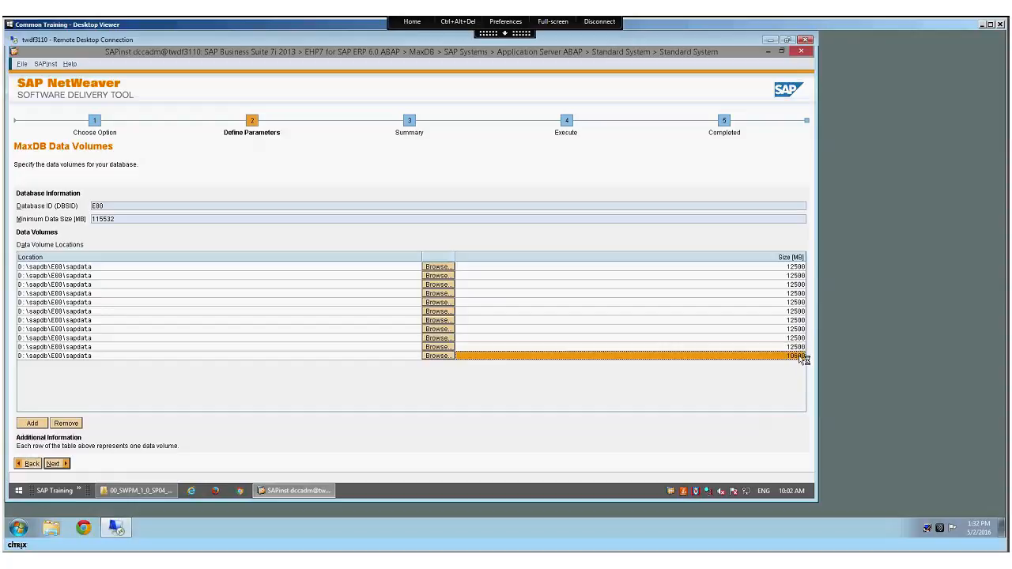
{"action": "double_click", "coordinate": [802, 358]}
{"action": "type", "text": "12500"}
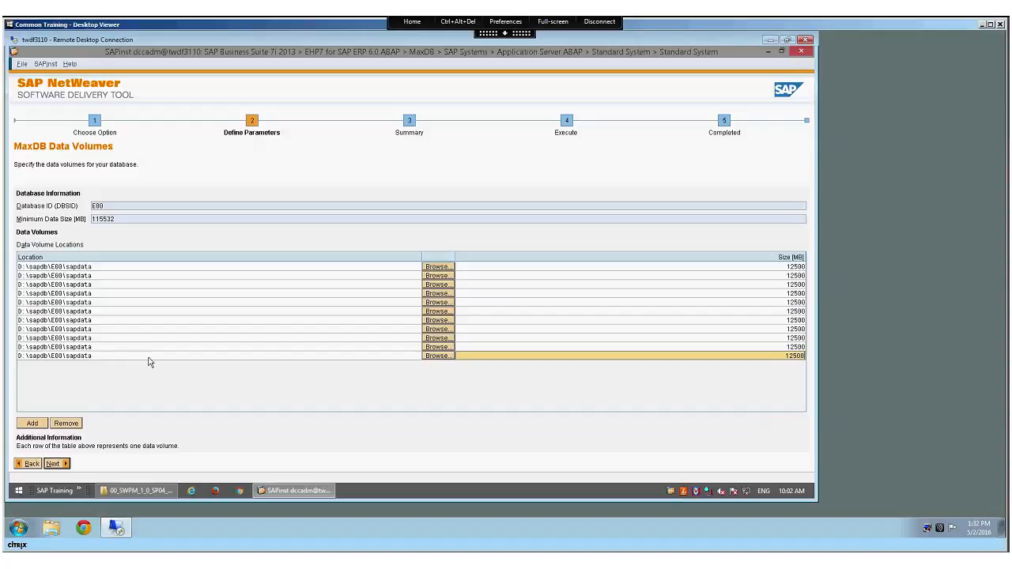
{"action": "left_click", "coordinate": [61, 465]}
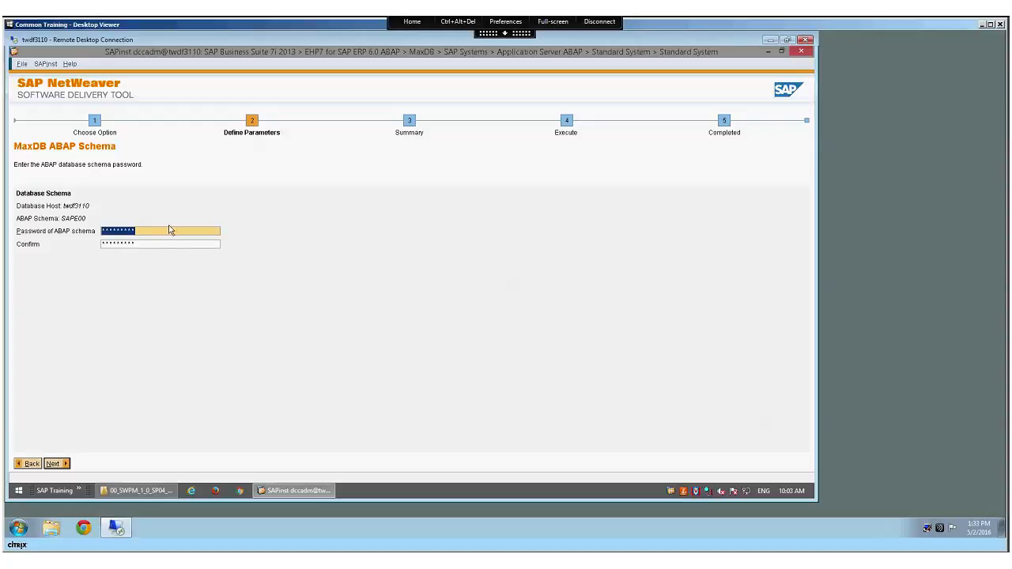
Enter and confirm the password of the ABAP database schema, and continue to the next parameters
{"action": "type", "text": "*********"}
{"action": "key", "text": "Tab"}
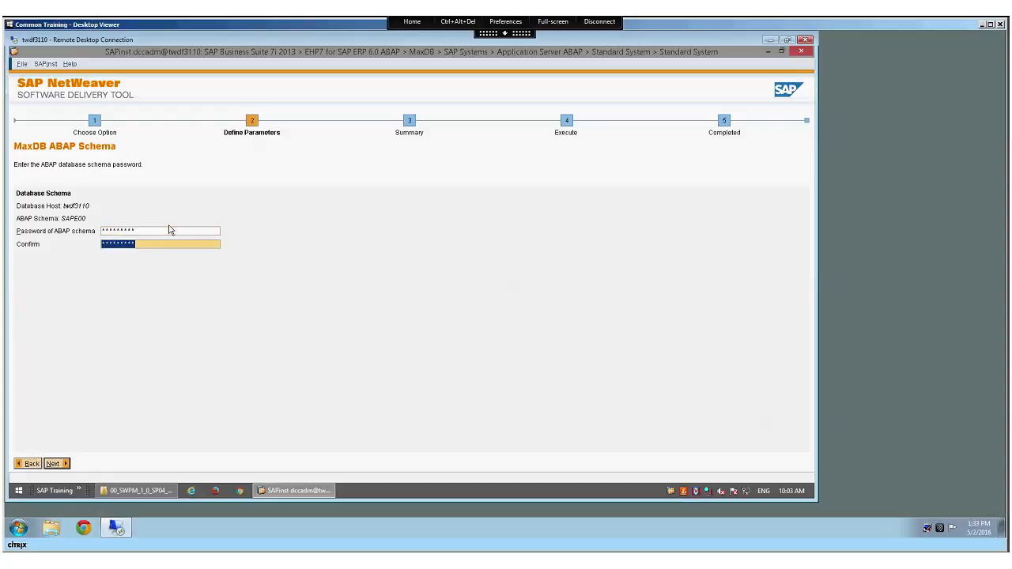
{"action": "type", "text": "*********"}
{"action": "left_click", "coordinate": [52, 463]}
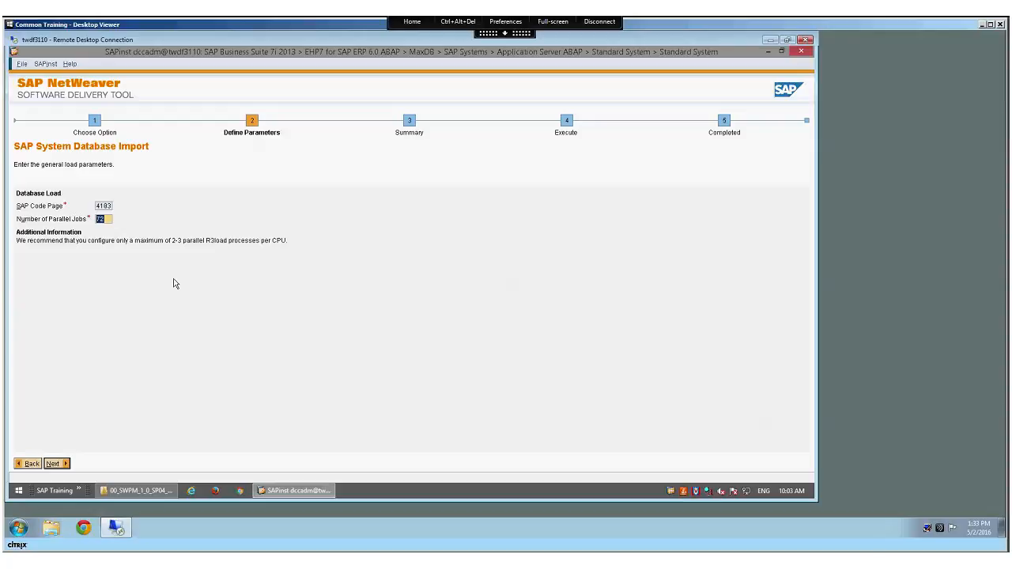
Set the number of parallel jobs for the database load to 16 and continue
{"action": "type", "text": "16"}
{"action": "left_click", "coordinate": [54, 465]}
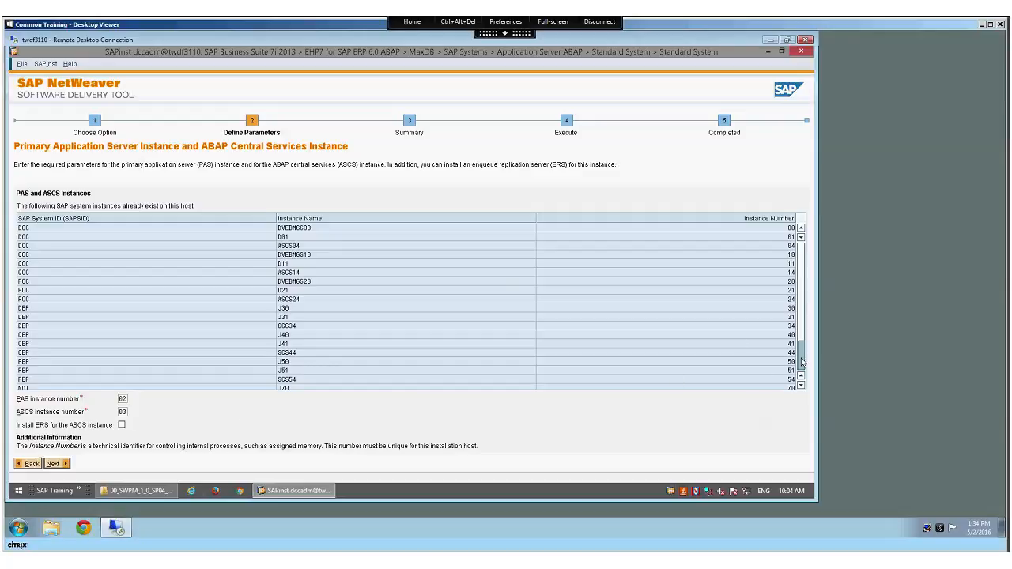
Set the PAS instance number to 60 and the ASCS instance number to 64, with ERS installation enabled for the ASCS instance
{"action": "scroll", "coordinate": [801, 362], "scroll_direction": "down", "scroll_amount": 3}
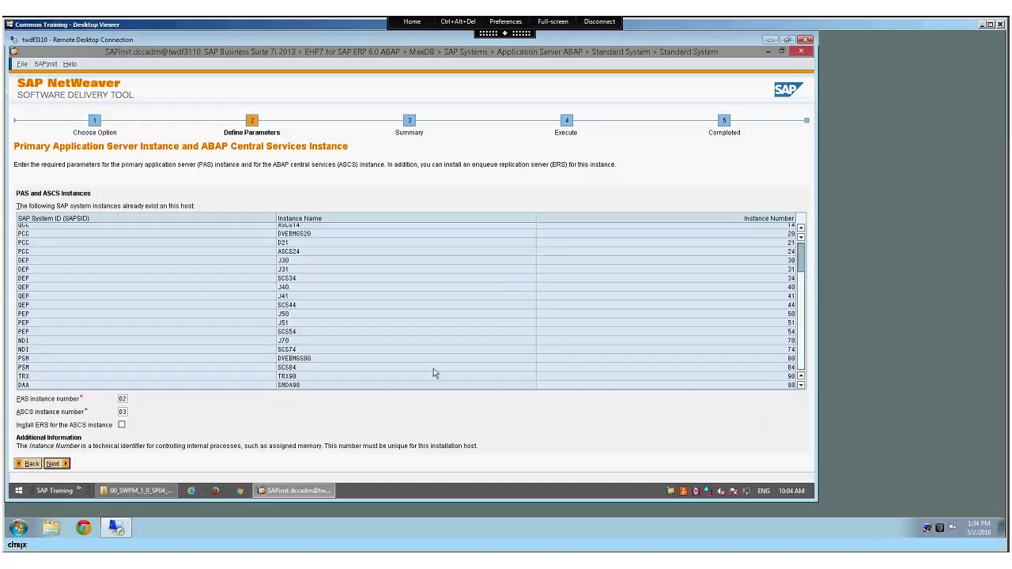
{"action": "double_click", "coordinate": [121, 399]}
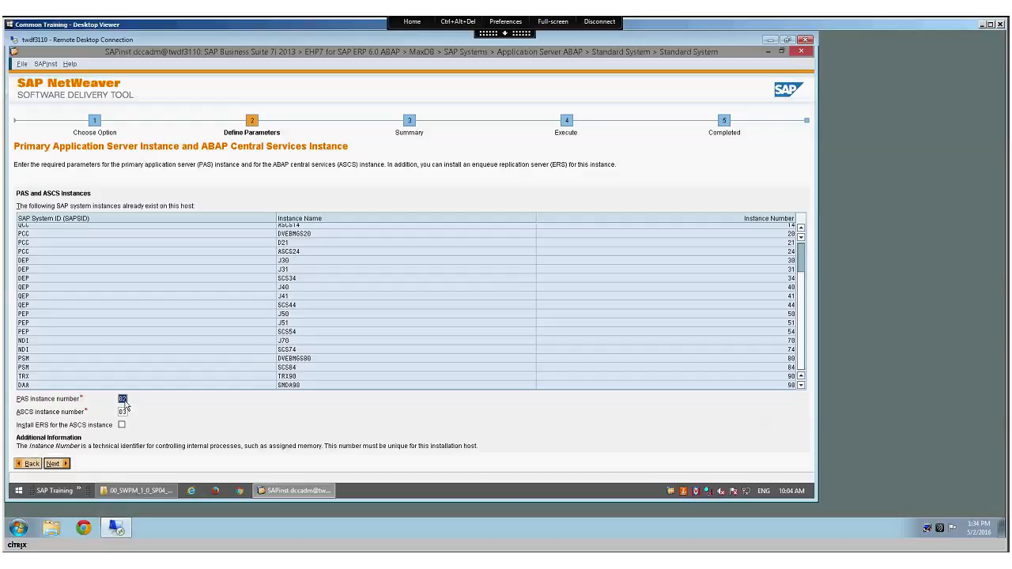
{"action": "key", "text": "BackSpace"}
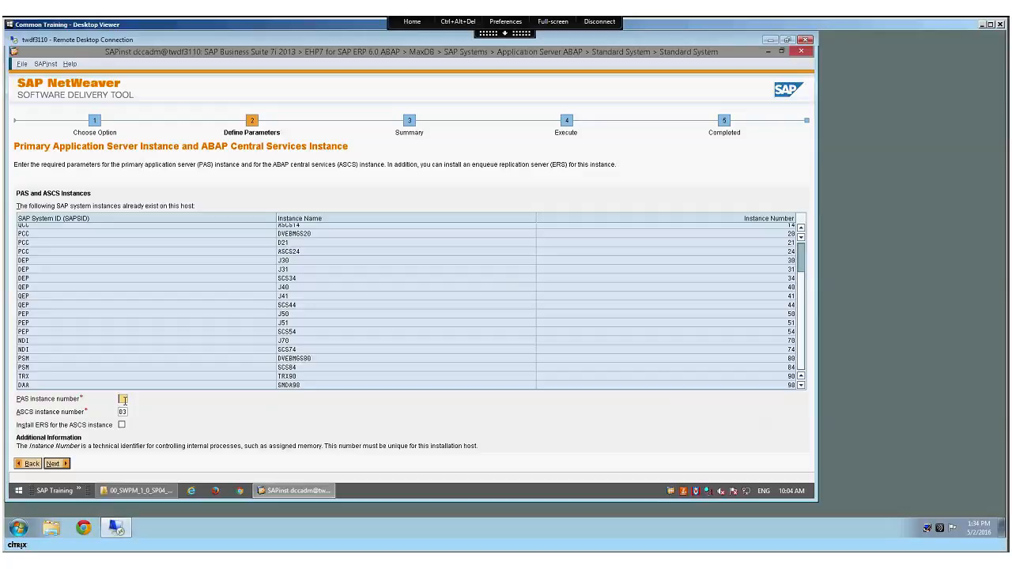
{"action": "type", "text": "60"}
{"action": "key", "text": "Tab"}
{"action": "type", "text": "64"}
{"action": "left_click", "coordinate": [121, 425]}
{"action": "left_click", "coordinate": [53, 468]}
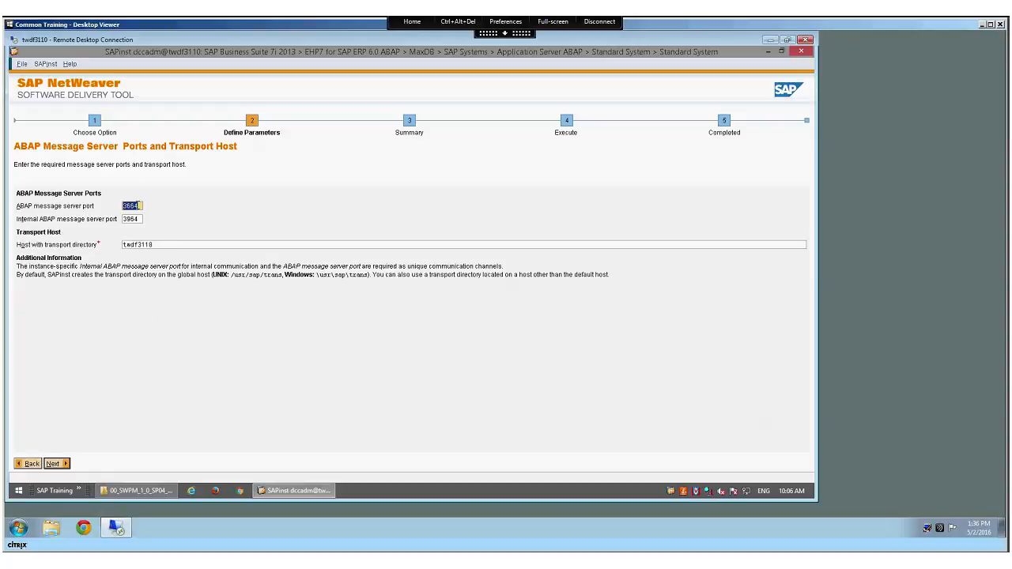
Accept the proposed ABAP message server ports and the host with the transport directory
{"action": "left_click", "coordinate": [128, 205]}
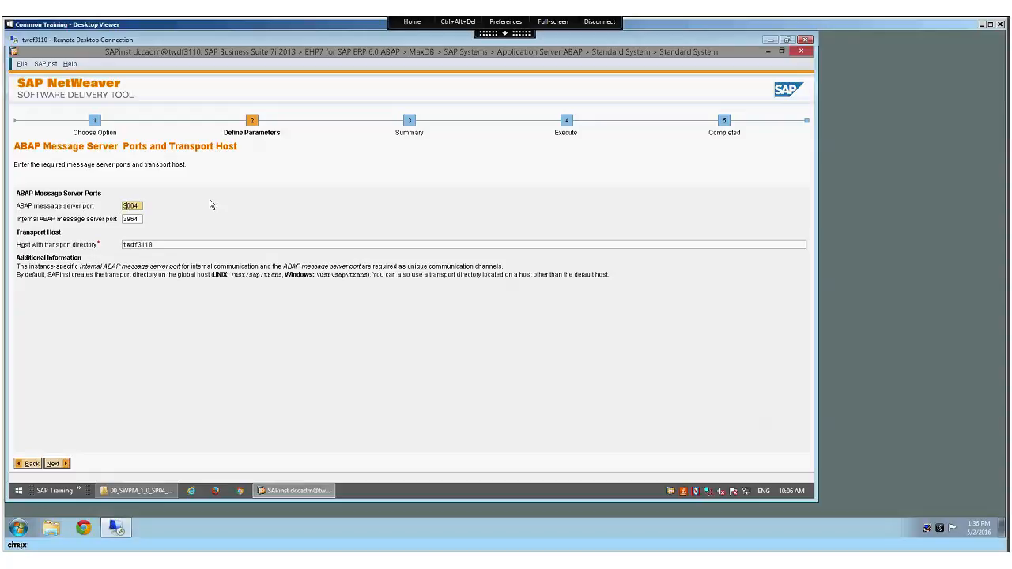
{"action": "left_click", "coordinate": [53, 464]}
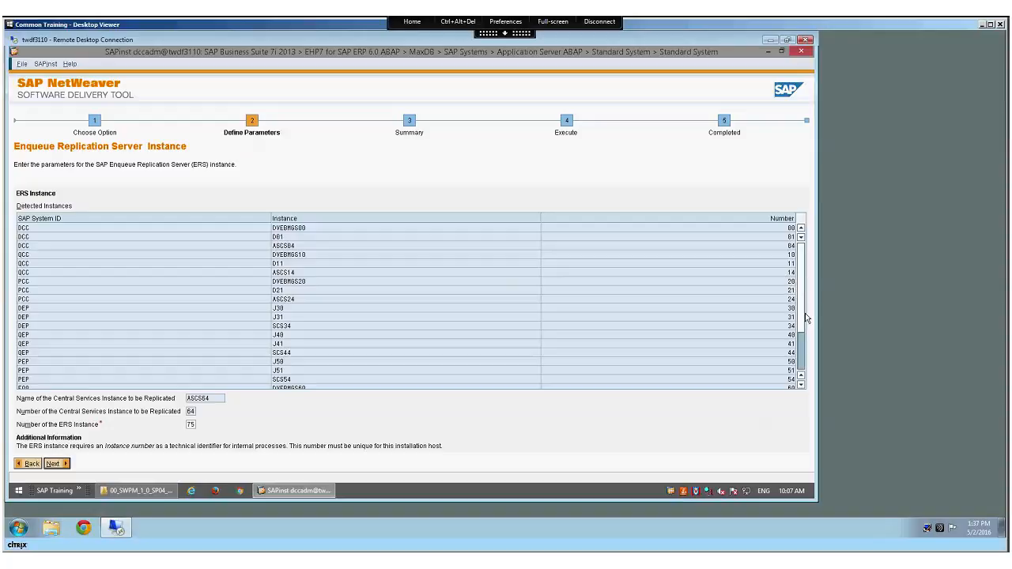
Check the detected instances of system E00 and set the number of the ERS instance to 63
{"action": "scroll", "coordinate": [808, 356], "scroll_direction": "down", "scroll_amount": 3}
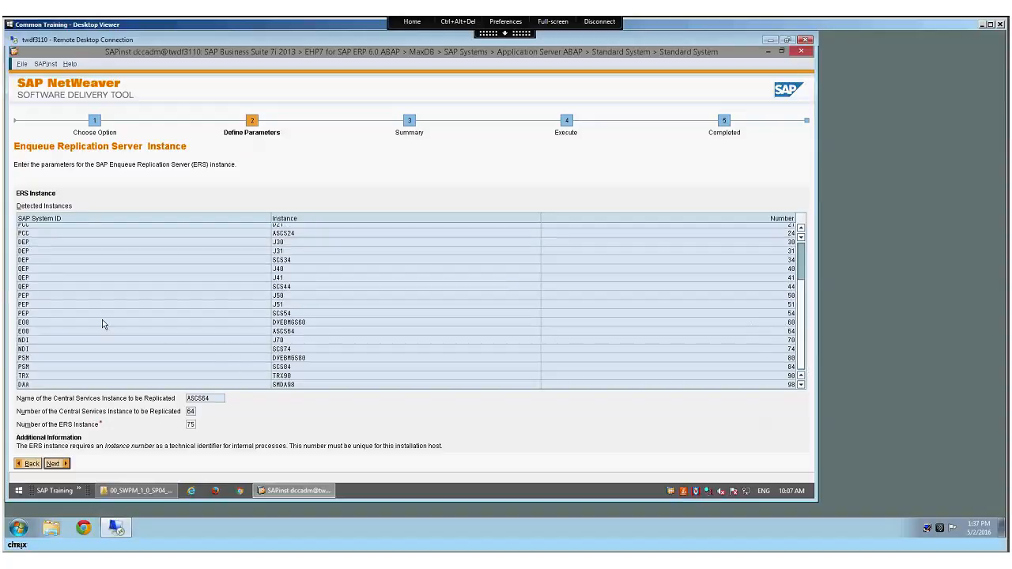
{"action": "left_click", "coordinate": [282, 315]}
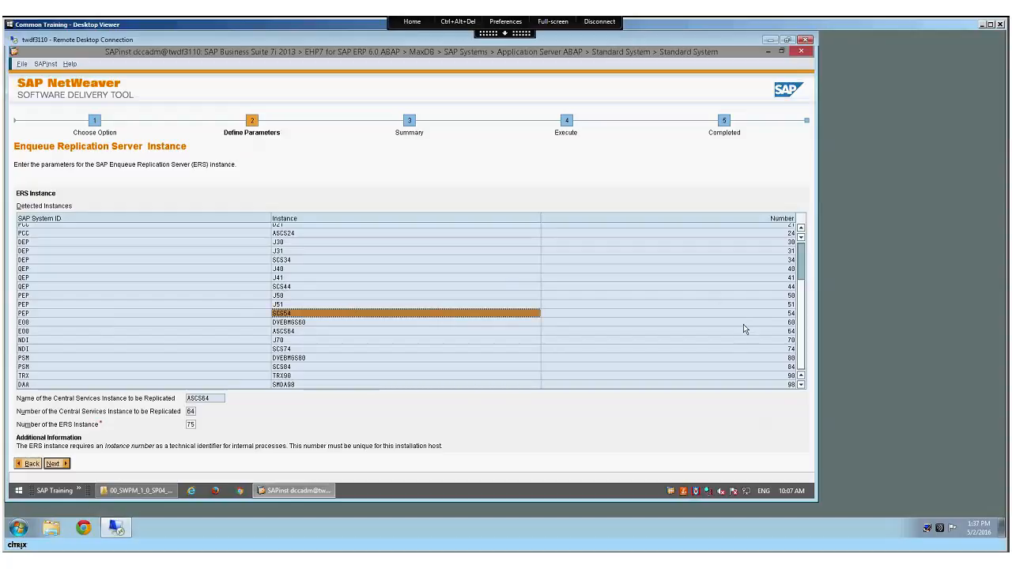
{"action": "left_click", "coordinate": [194, 325]}
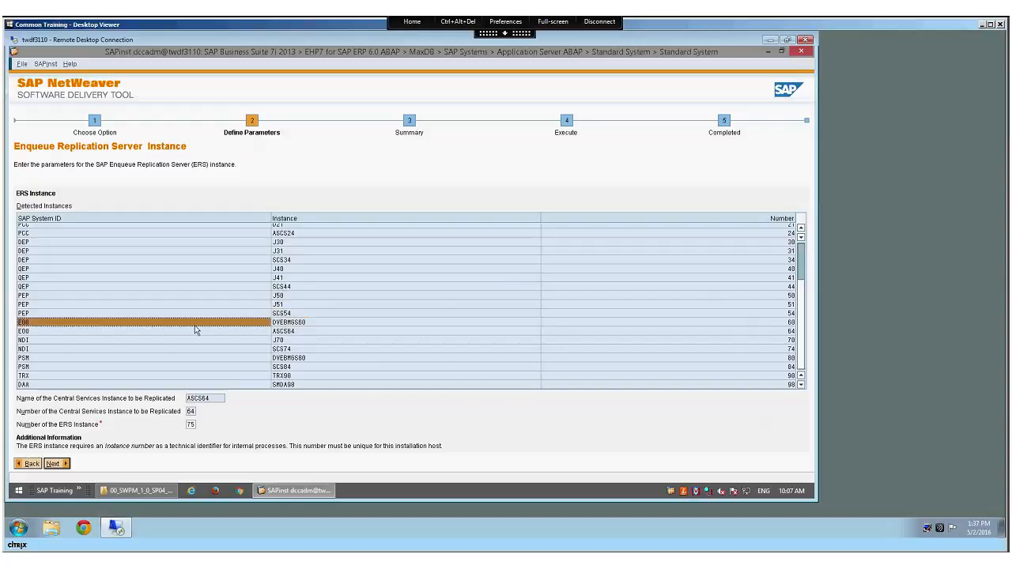
{"action": "left_click", "coordinate": [200, 333]}
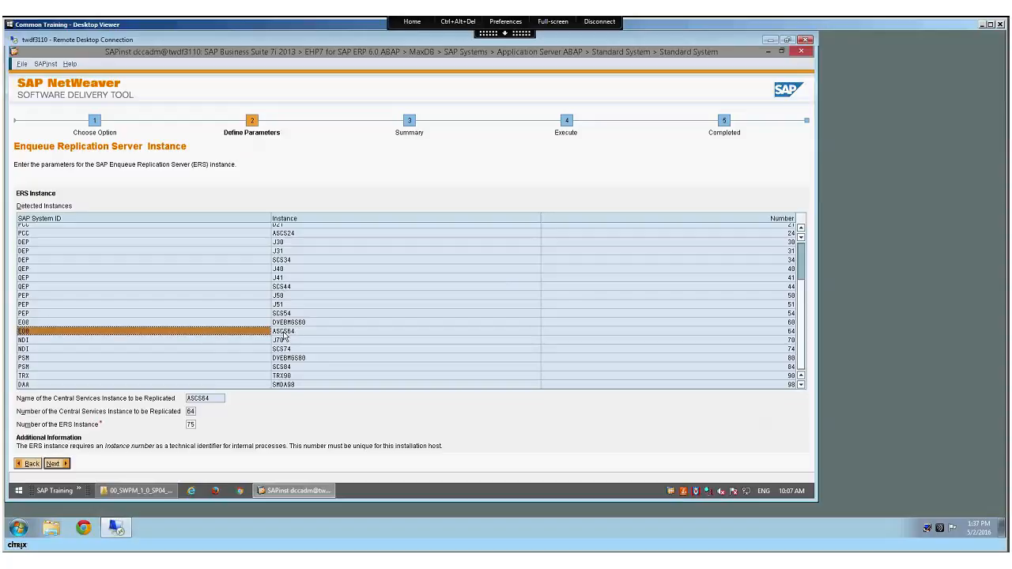
{"action": "double_click", "coordinate": [192, 425]}
{"action": "type", "text": "63"}
Examine the names and numbers of the two E00 instances in the list of detected instances
{"action": "left_click", "coordinate": [231, 323]}
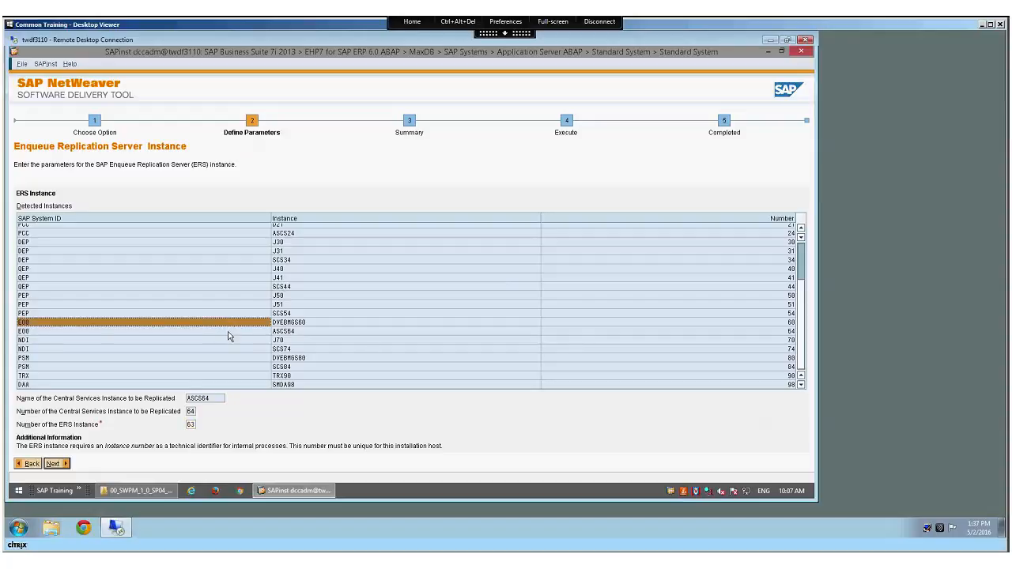
{"action": "left_click", "coordinate": [292, 331]}
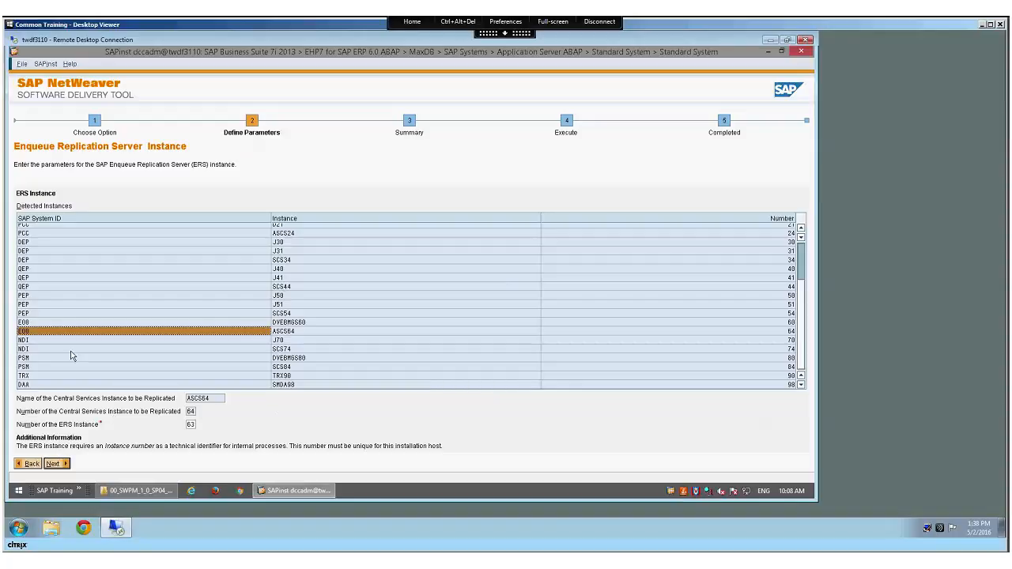
{"action": "left_click", "coordinate": [300, 332]}
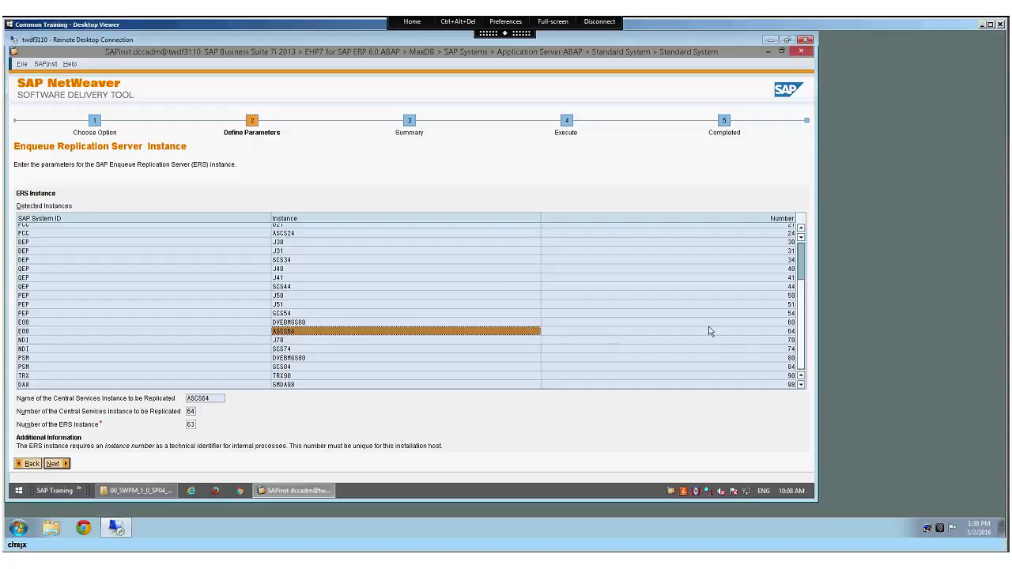
{"action": "left_click", "coordinate": [711, 333]}
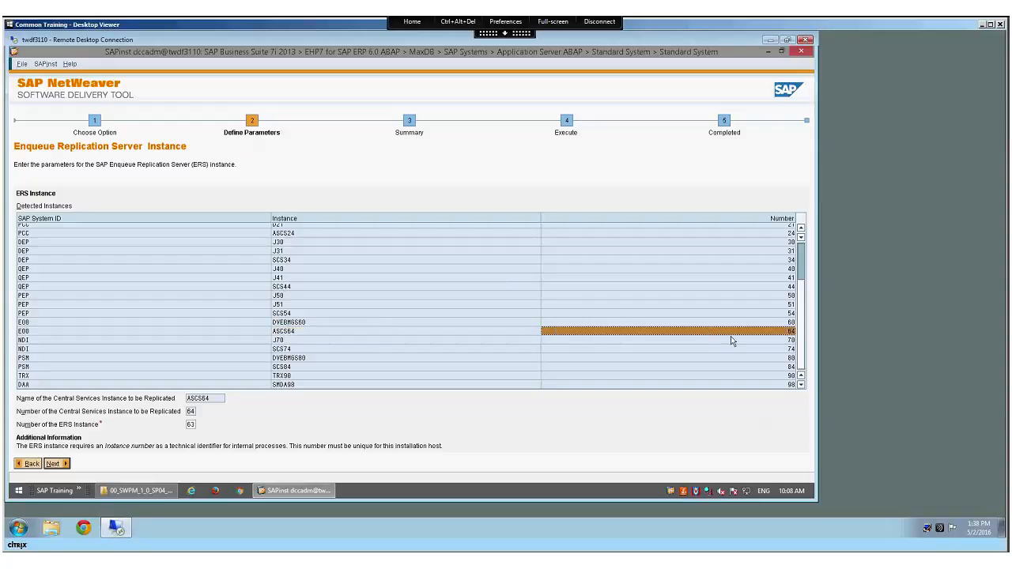
{"action": "key", "text": "Left"}
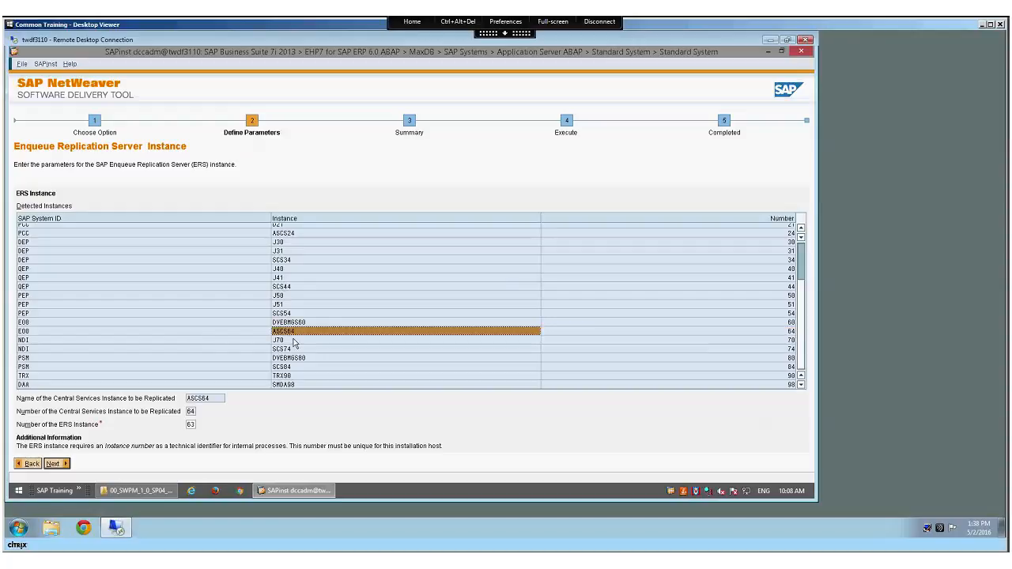
{"action": "key", "text": "Left"}
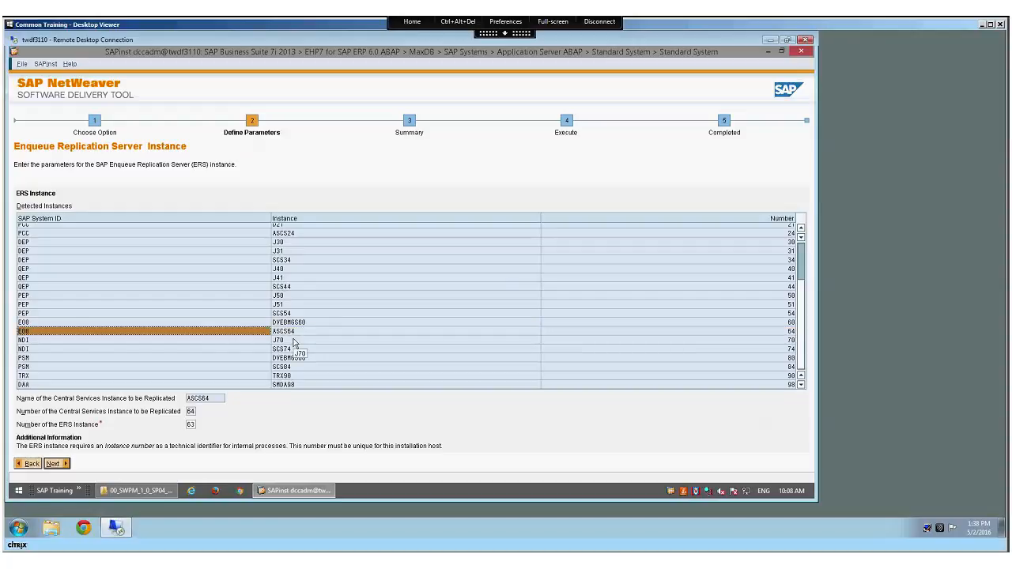
{"action": "key", "text": "Up"}
{"action": "key", "text": "End"}
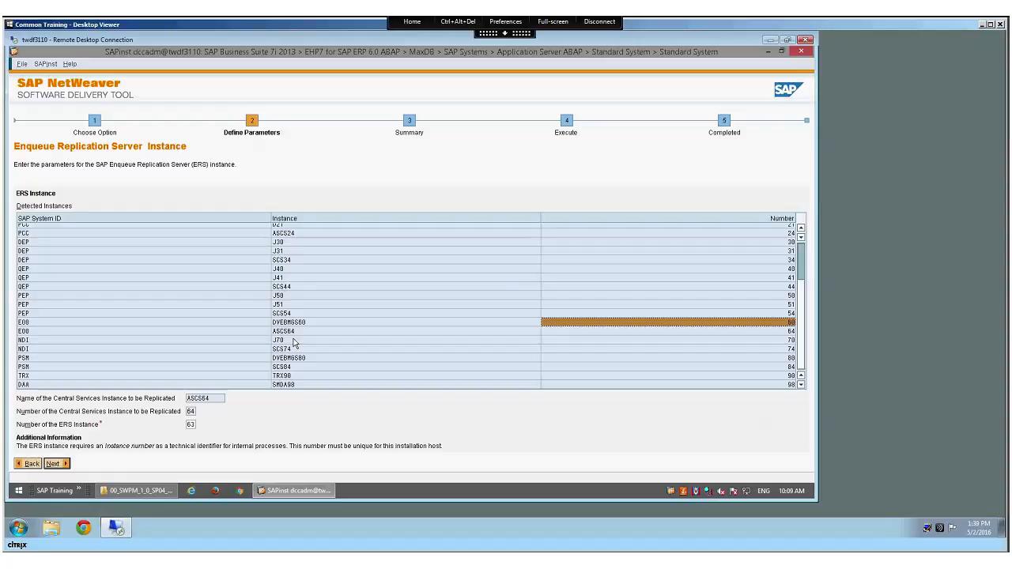
{"action": "left_click", "coordinate": [598, 332]}
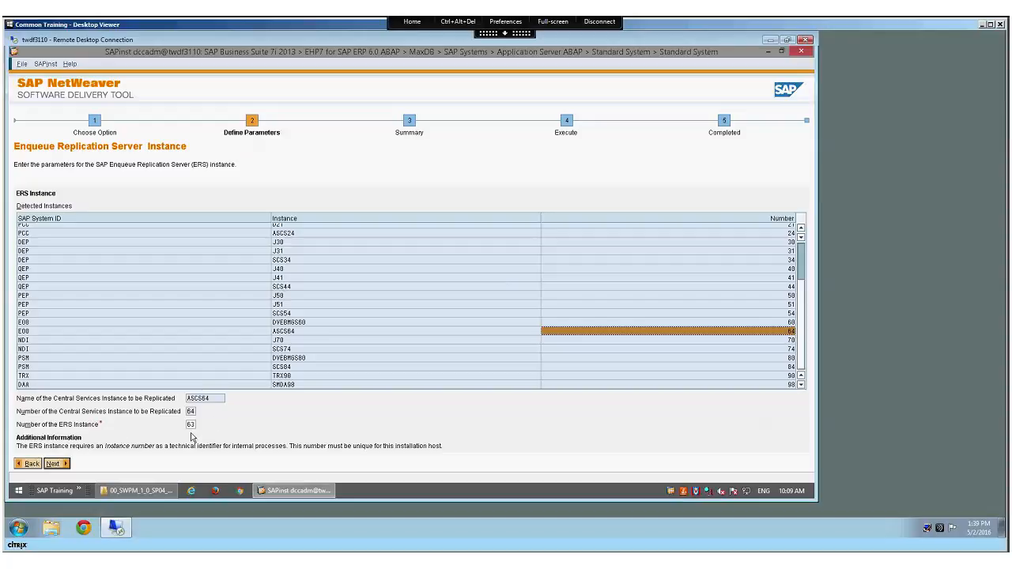
Accept the ERS parameters, then enter and confirm the password of the ICM web administration user
{"action": "left_click", "coordinate": [56, 465]}
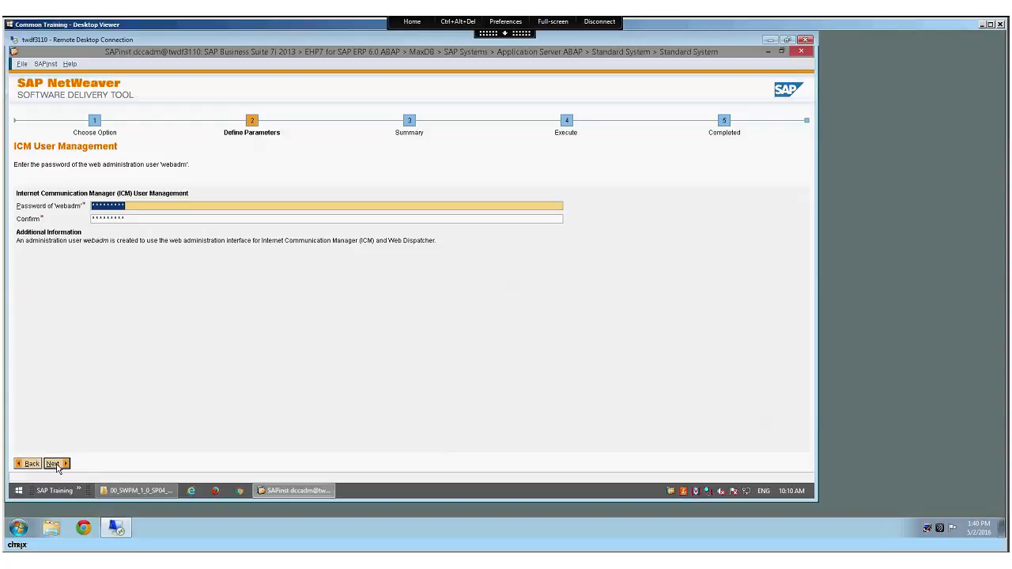
{"action": "type", "text": "********"}
{"action": "key", "text": "Tab"}
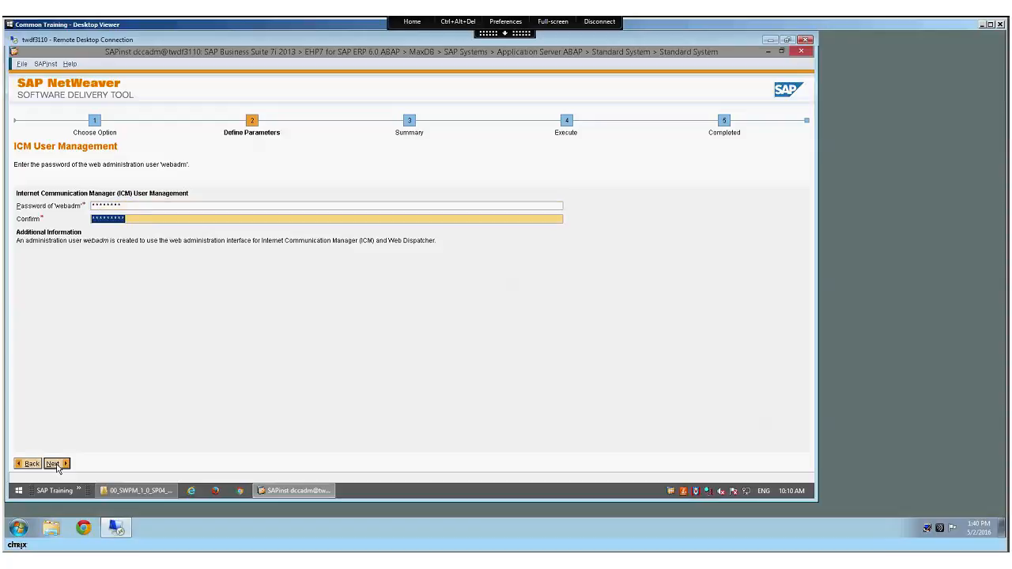
{"action": "type", "text": "********"}
{"action": "key", "text": "shift+Tab"}
{"action": "type", "text": "*******"}
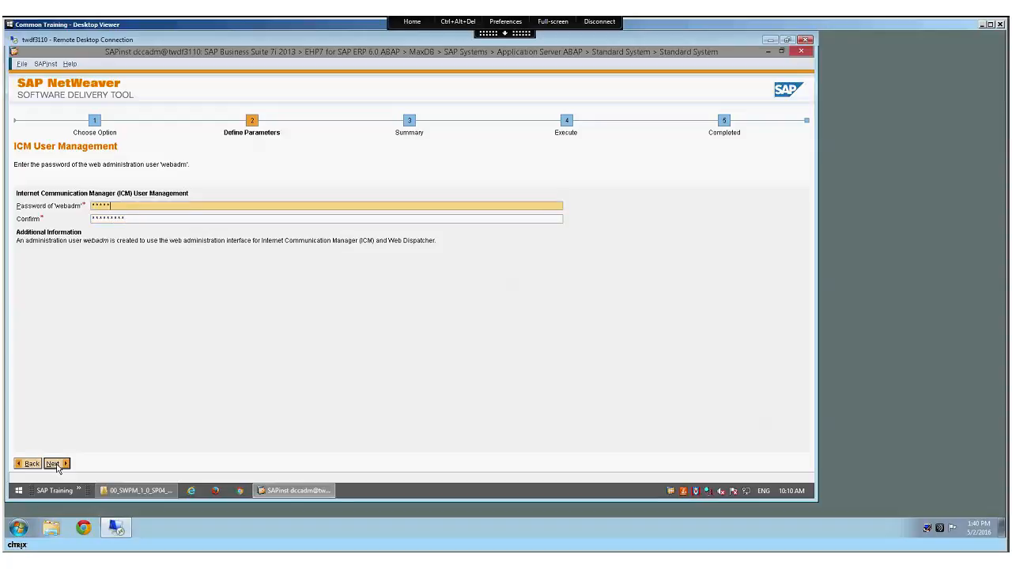
{"action": "type", "text": "**"}
{"action": "left_click", "coordinate": [53, 465]}
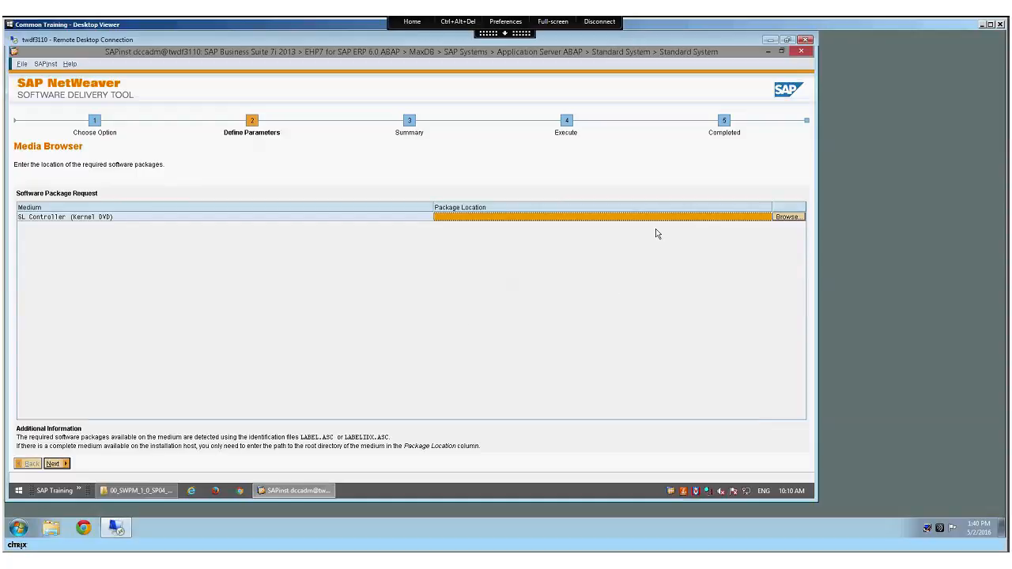
Set the SL Controller package location to S:\Courses\ADM110_15\01_Inst_ECC_607_E00\01_02_05_SAP_NetWeaver\05_SL_CONTROLLER_740, and accept all archives proposed for unpacking
{"action": "left_click", "coordinate": [787, 217]}
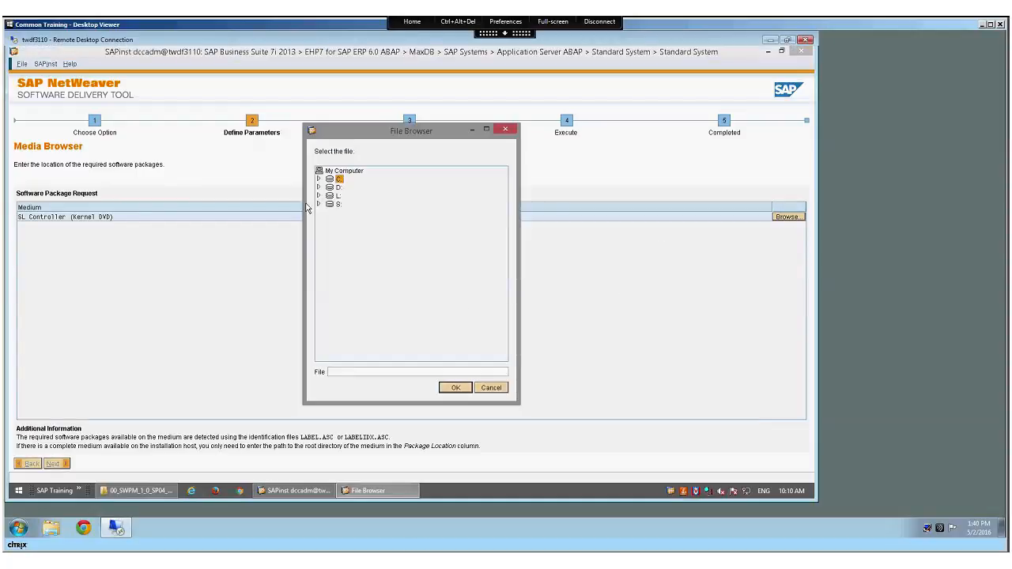
{"action": "left_click", "coordinate": [319, 204]}
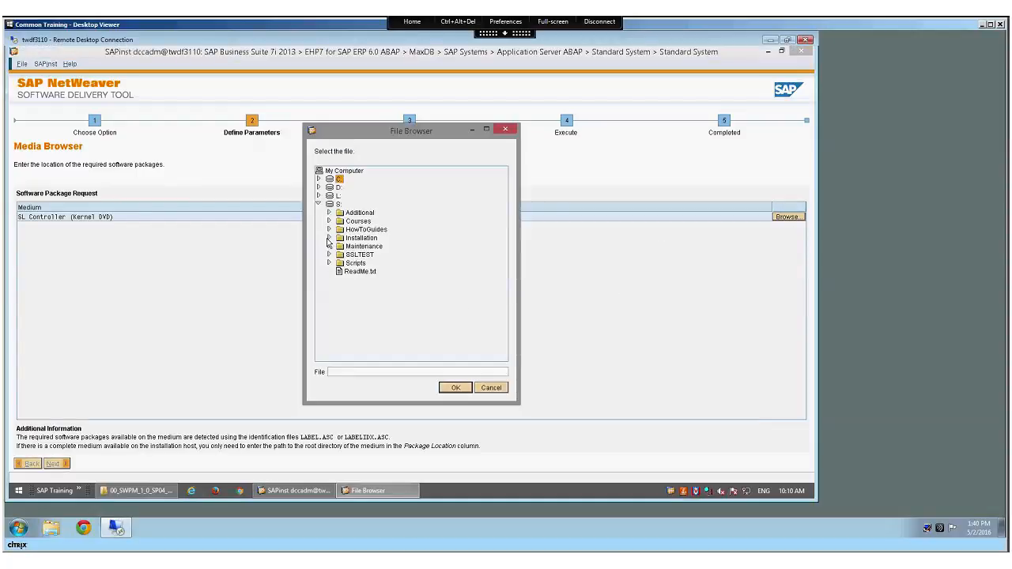
{"action": "left_click", "coordinate": [329, 238]}
{"action": "left_click", "coordinate": [329, 221]}
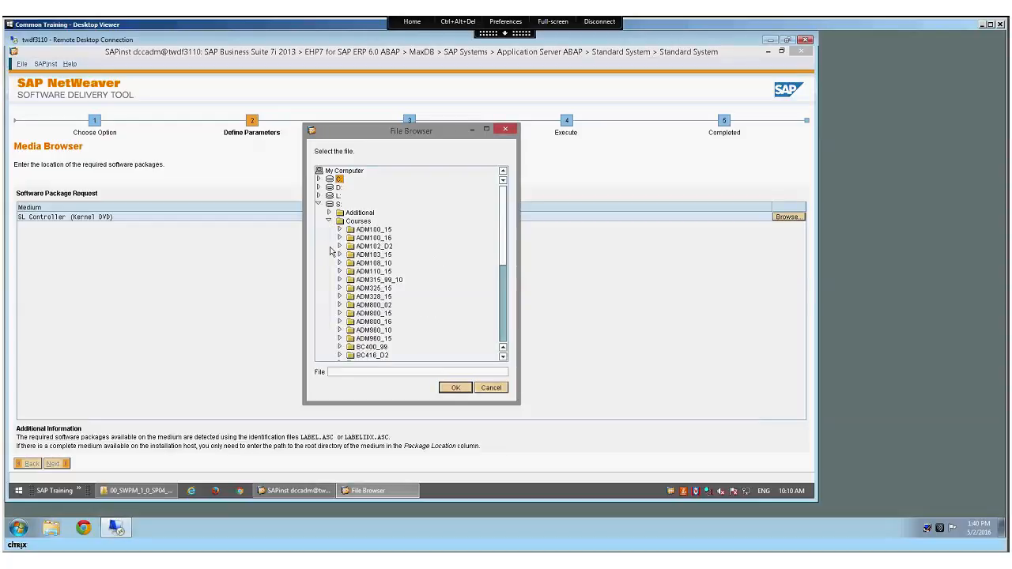
{"action": "left_click", "coordinate": [340, 271]}
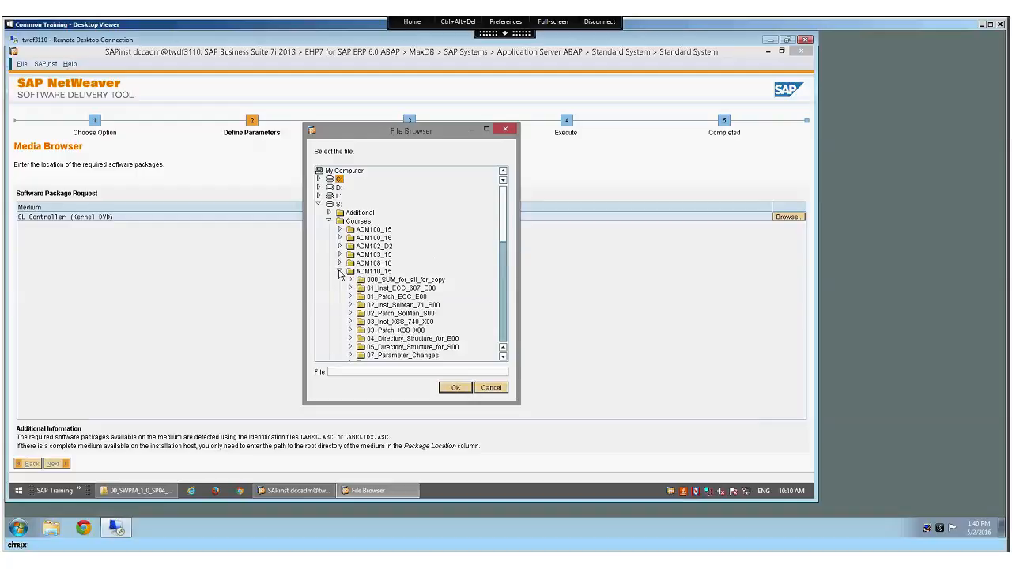
{"action": "left_click", "coordinate": [350, 288]}
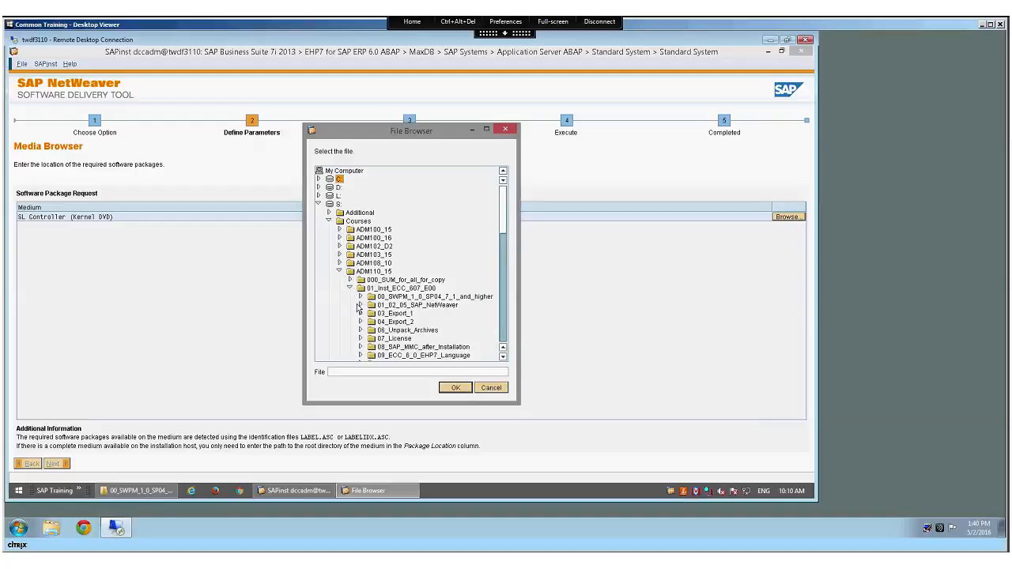
{"action": "left_click", "coordinate": [360, 305]}
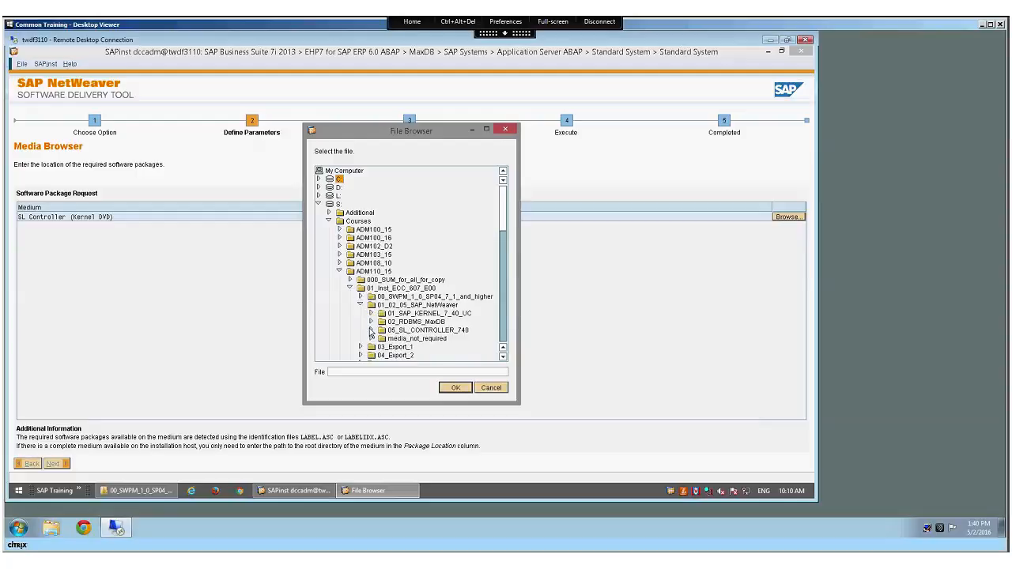
{"action": "double_click", "coordinate": [405, 331]}
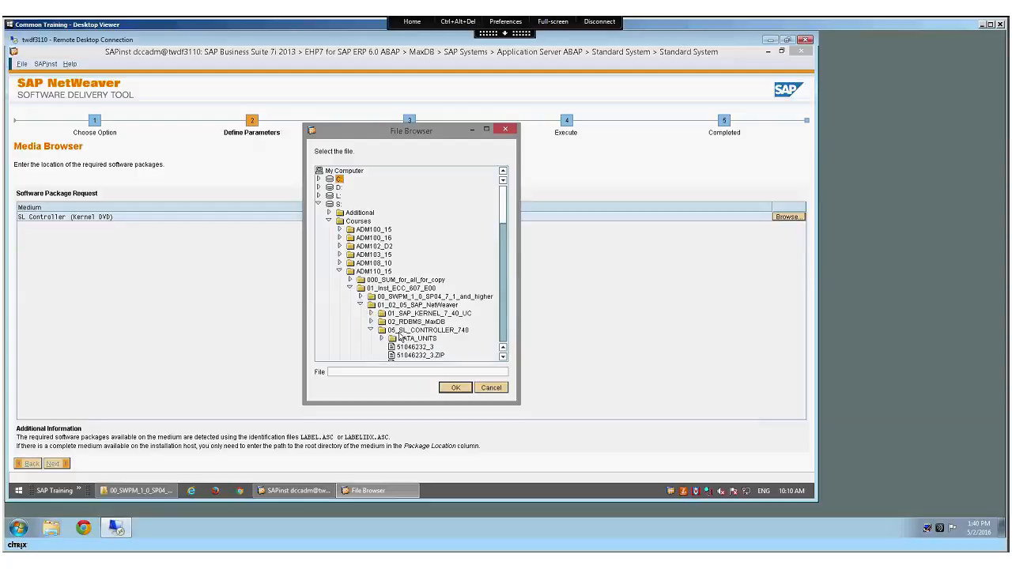
{"action": "left_click", "coordinate": [419, 332]}
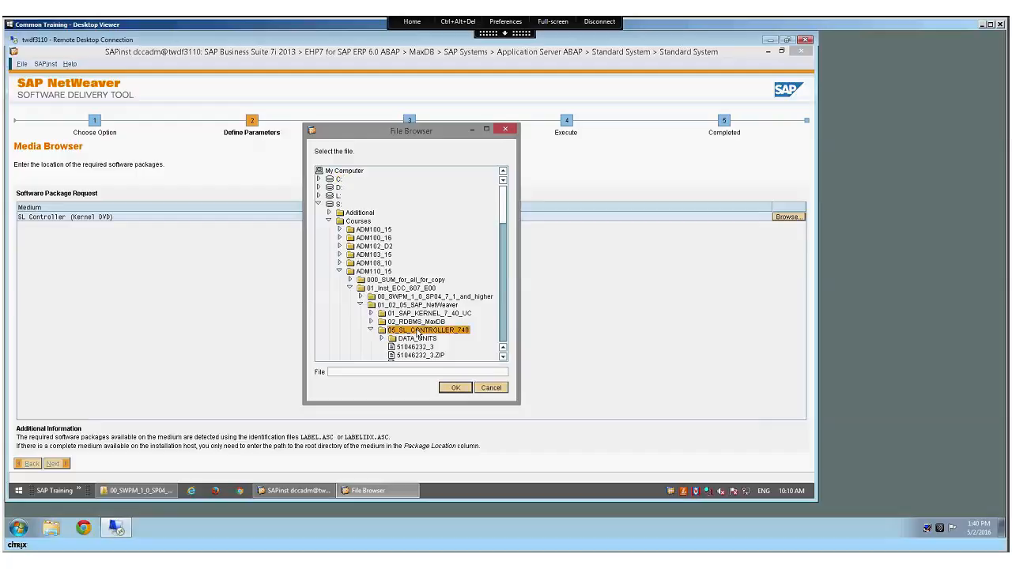
{"action": "left_click", "coordinate": [457, 389]}
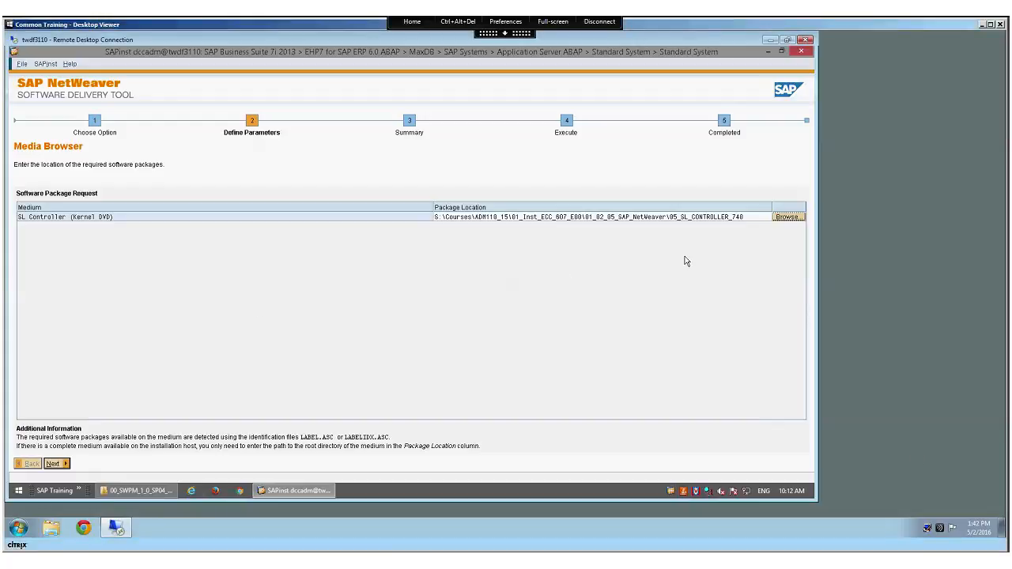
{"action": "left_click", "coordinate": [53, 463]}
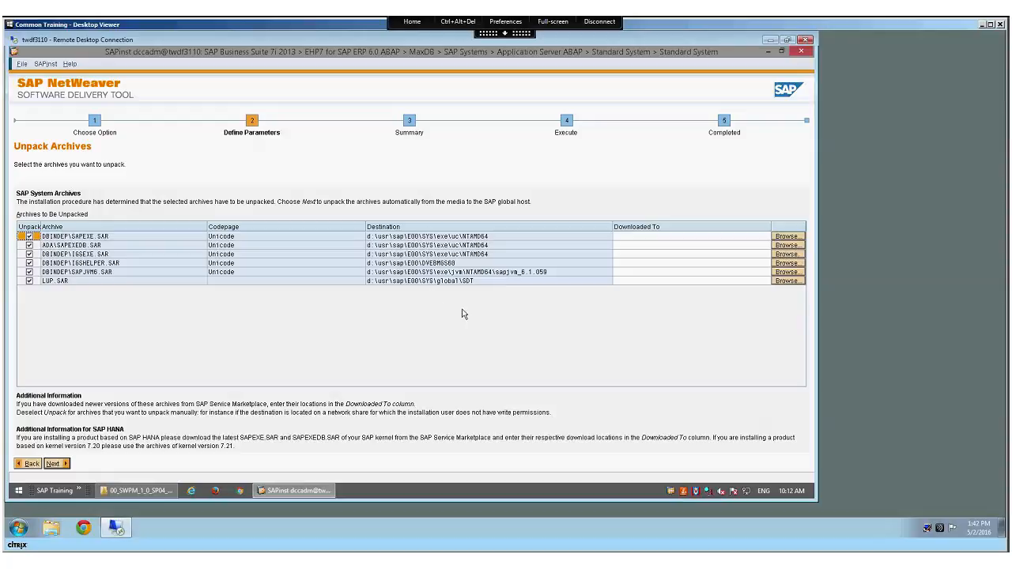
{"action": "left_click", "coordinate": [56, 466]}
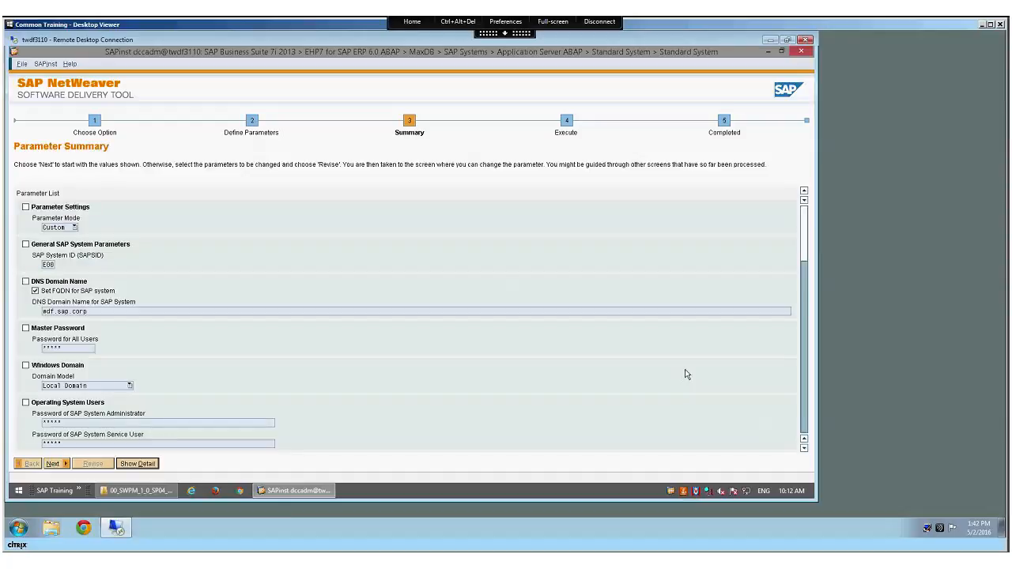
Show the detailed parameter summary and review the kernel medium, master password, Windows domain, operating system users and database ID entries
{"action": "left_click", "coordinate": [137, 464]}
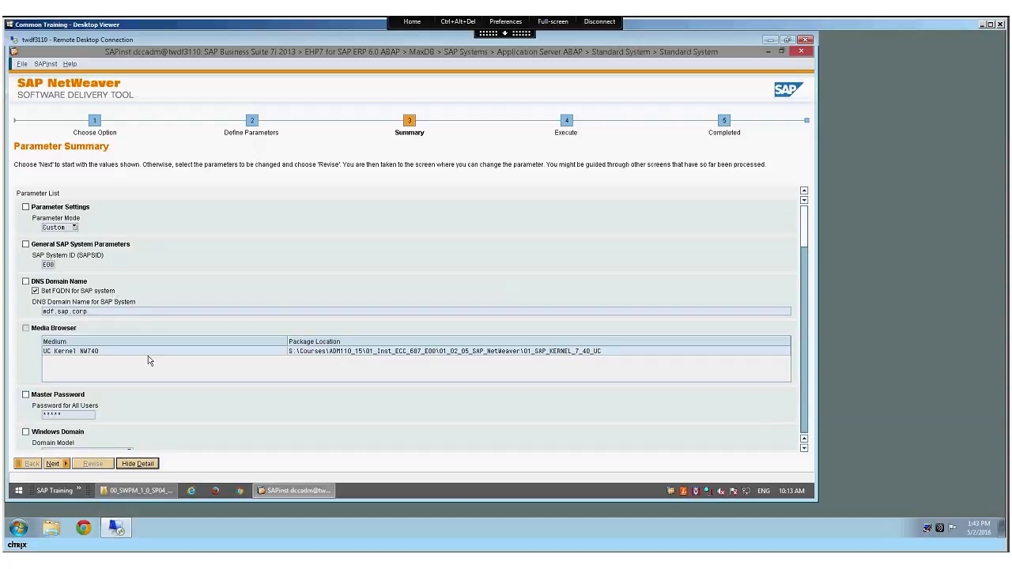
{"action": "left_click", "coordinate": [803, 448]}
{"action": "left_click", "coordinate": [803, 449]}
{"action": "left_click", "coordinate": [803, 449]}
{"action": "left_click", "coordinate": [803, 448]}
{"action": "left_click", "coordinate": [803, 448]}
{"action": "left_click", "coordinate": [803, 448]}
{"action": "left_click", "coordinate": [804, 448]}
{"action": "left_click", "coordinate": [803, 448]}
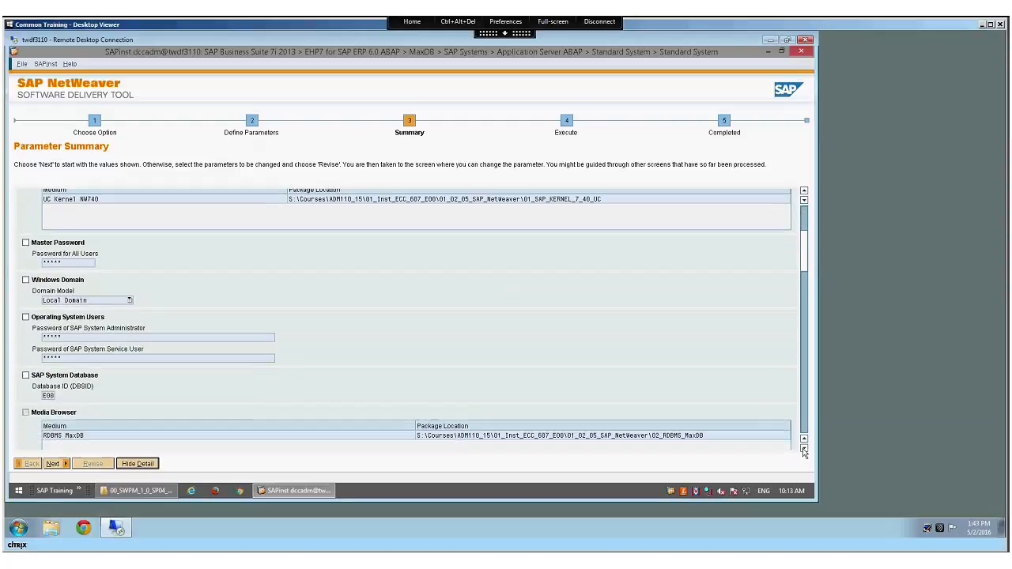
{"action": "left_click", "coordinate": [803, 449]}
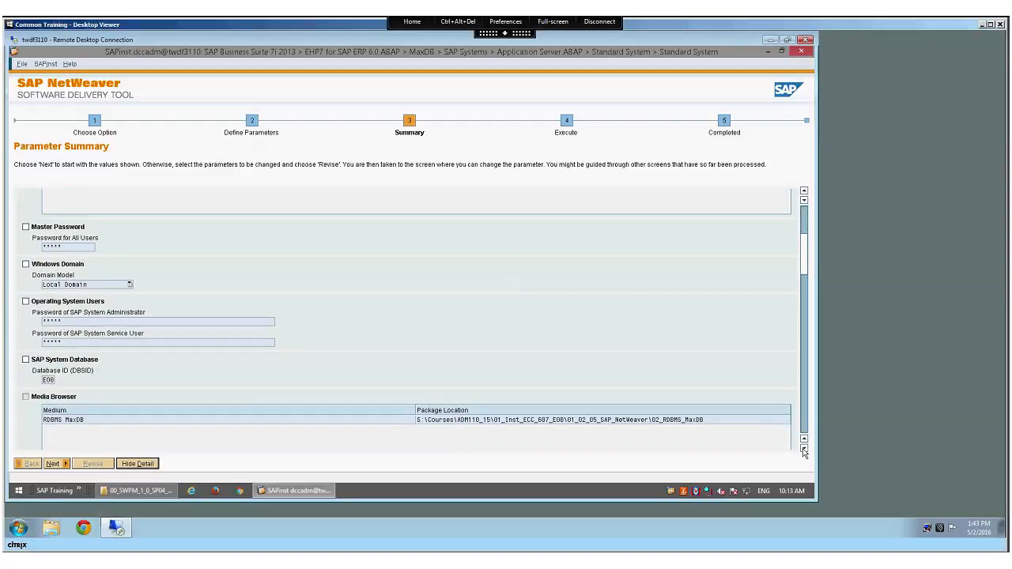
{"action": "left_click", "coordinate": [804, 448]}
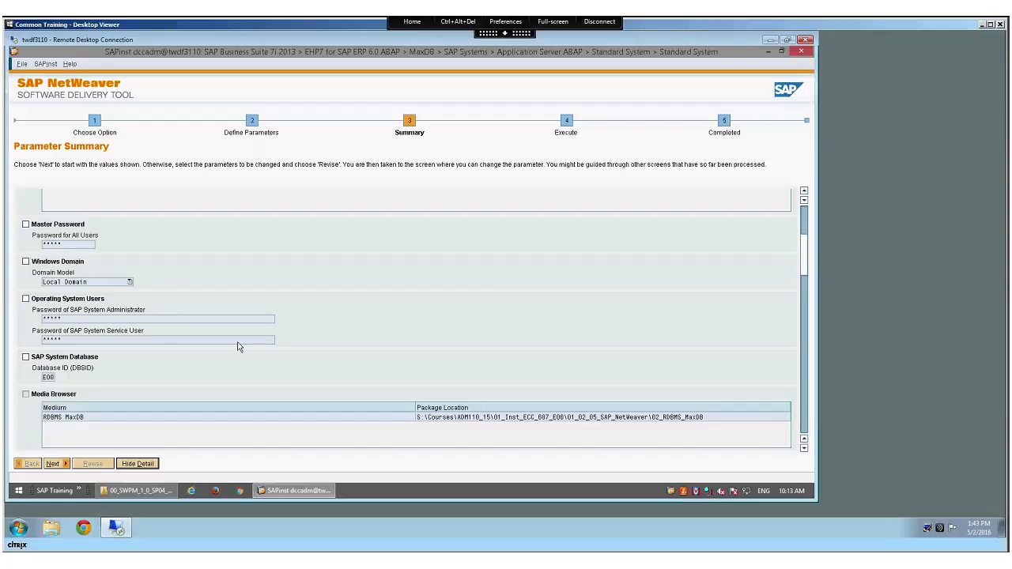
{"action": "left_click", "coordinate": [804, 448]}
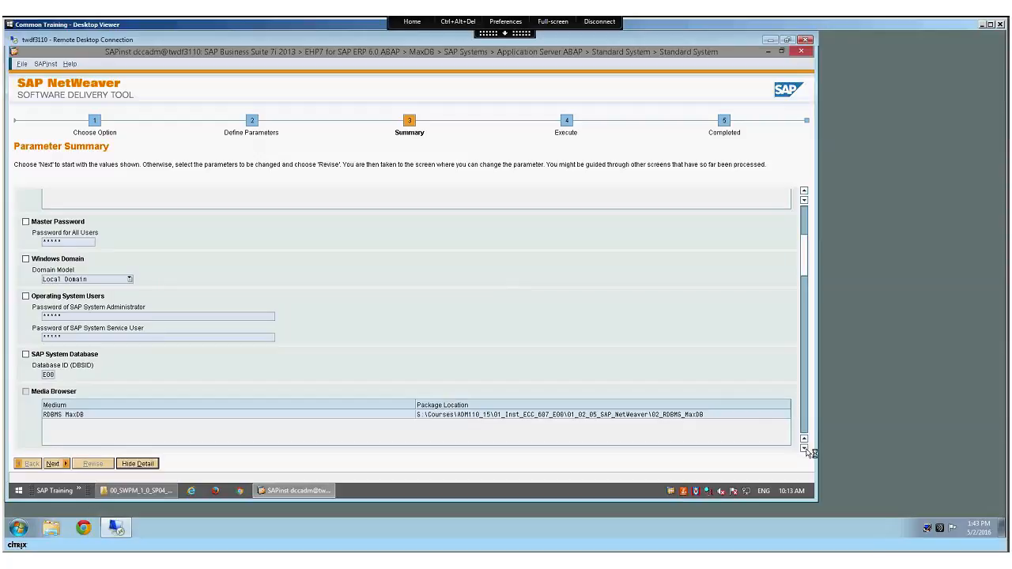
{"action": "left_click", "coordinate": [804, 447]}
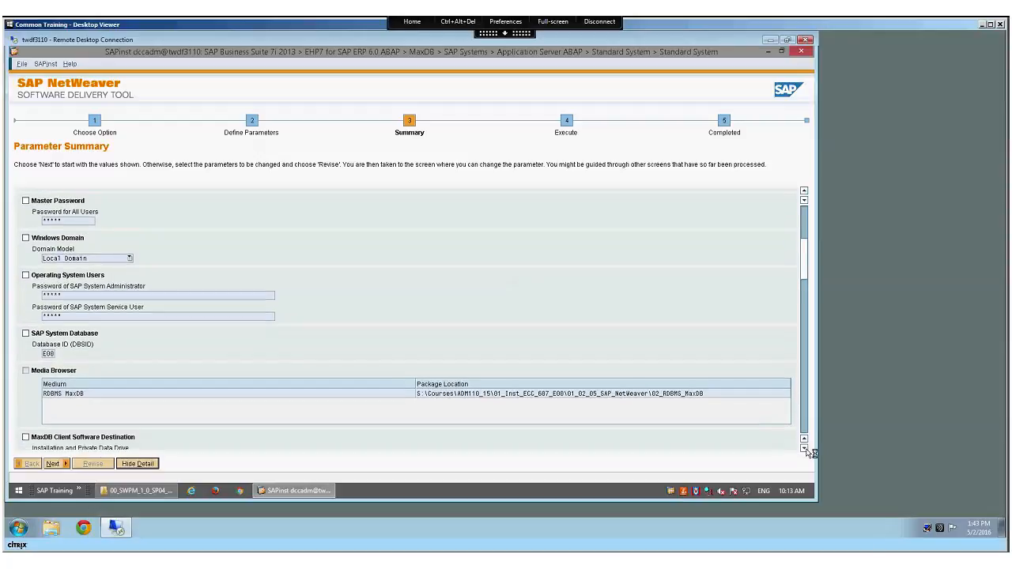
Review the package locations of the MaxDB medium and both installation exports, and the MaxDB client software destination
{"action": "left_click", "coordinate": [804, 447]}
{"action": "left_click", "coordinate": [803, 448]}
{"action": "left_click", "coordinate": [804, 447]}
{"action": "left_click", "coordinate": [804, 448]}
{"action": "left_click", "coordinate": [804, 448]}
{"action": "left_click", "coordinate": [804, 448]}
{"action": "left_click", "coordinate": [804, 448]}
{"action": "left_click", "coordinate": [804, 448]}
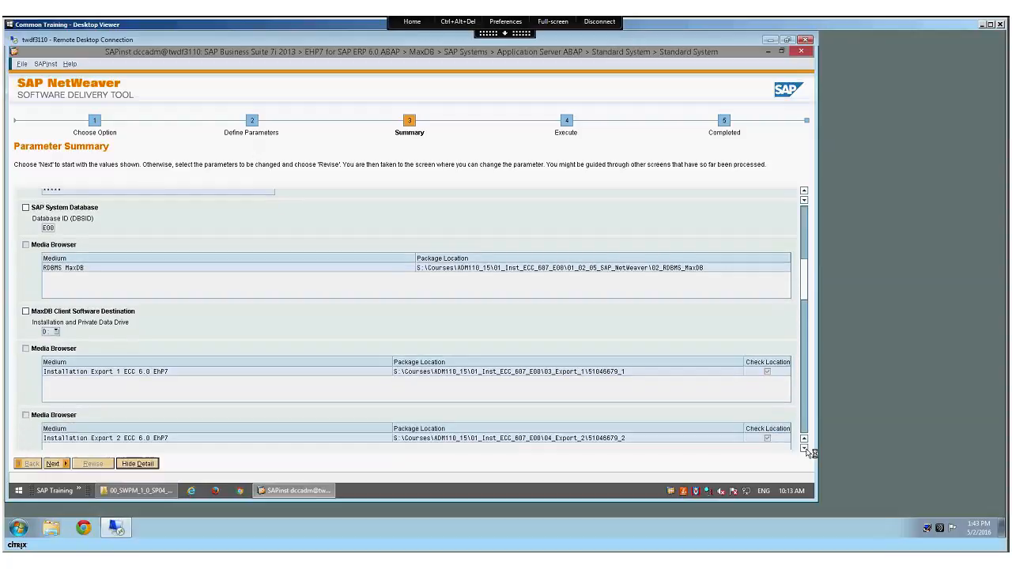
{"action": "left_click", "coordinate": [804, 447]}
{"action": "left_click", "coordinate": [804, 448]}
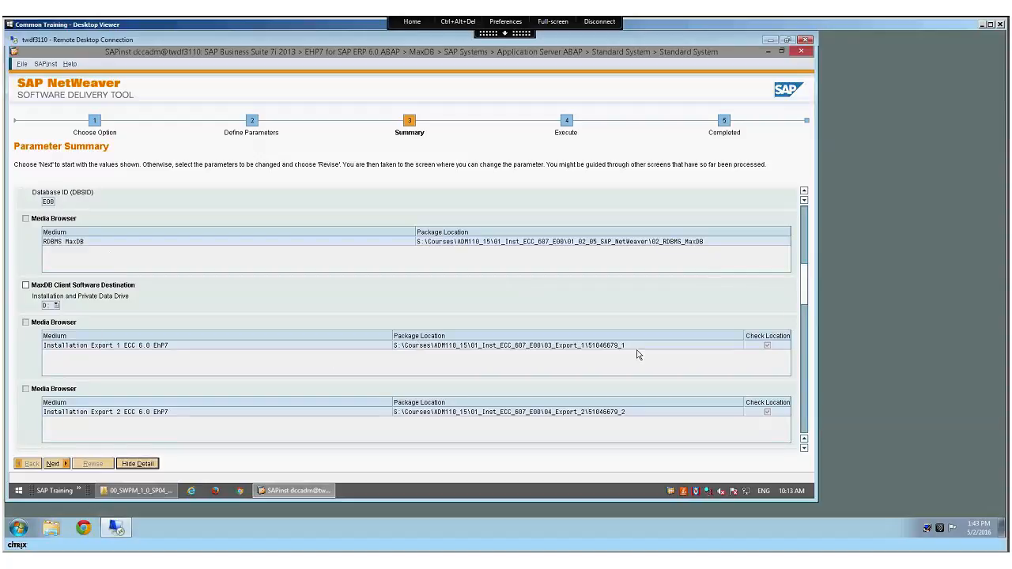
{"action": "left_click", "coordinate": [804, 448]}
{"action": "left_click", "coordinate": [804, 448]}
{"action": "left_click", "coordinate": [804, 448]}
{"action": "left_click", "coordinate": [804, 448]}
{"action": "left_click", "coordinate": [804, 448]}
{"action": "left_click", "coordinate": [804, 448]}
{"action": "left_click", "coordinate": [804, 448]}
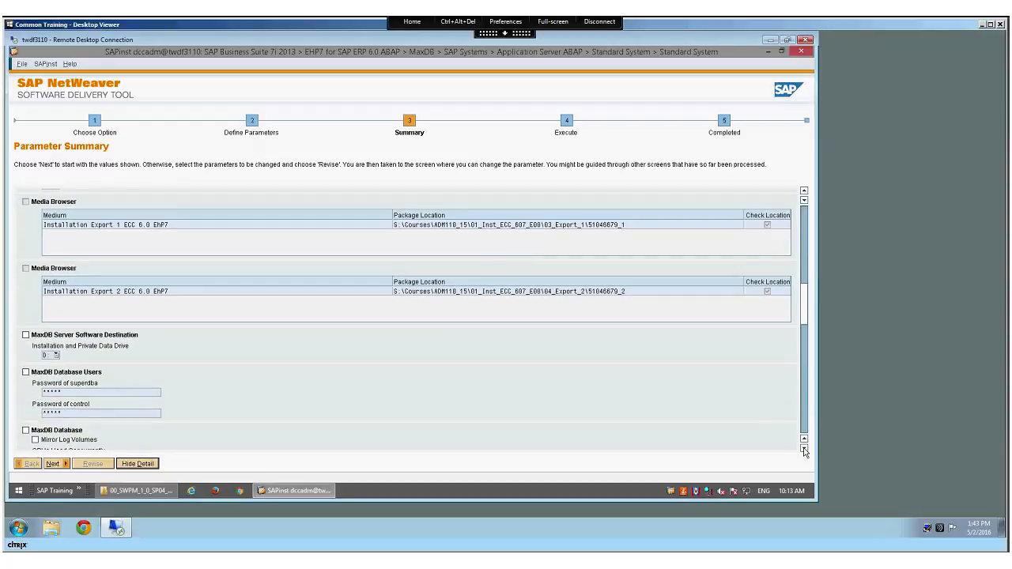
Review the MaxDB server destination, database users, database settings and log volumes in the parameter summary
{"action": "left_click", "coordinate": [803, 448]}
{"action": "left_click", "coordinate": [804, 448]}
{"action": "left_click", "coordinate": [804, 448]}
{"action": "left_click", "coordinate": [804, 449]}
{"action": "left_click", "coordinate": [804, 449]}
{"action": "left_click", "coordinate": [804, 448]}
{"action": "left_click", "coordinate": [804, 449]}
{"action": "left_click", "coordinate": [804, 448]}
{"action": "left_click", "coordinate": [804, 448]}
{"action": "left_click", "coordinate": [804, 448]}
{"action": "left_click", "coordinate": [804, 448]}
{"action": "left_click", "coordinate": [804, 448]}
{"action": "left_click", "coordinate": [804, 448]}
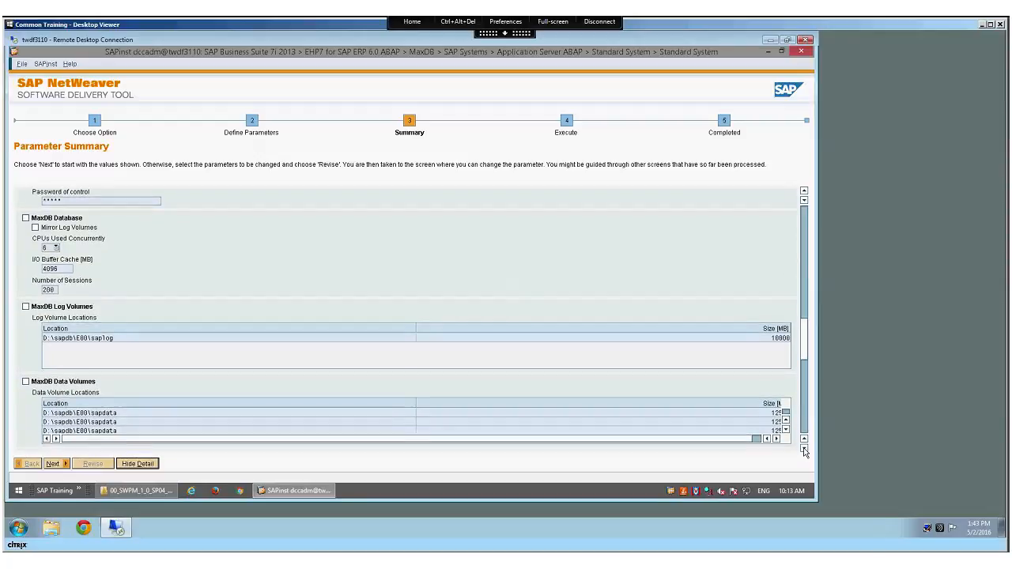
{"action": "left_click", "coordinate": [804, 449]}
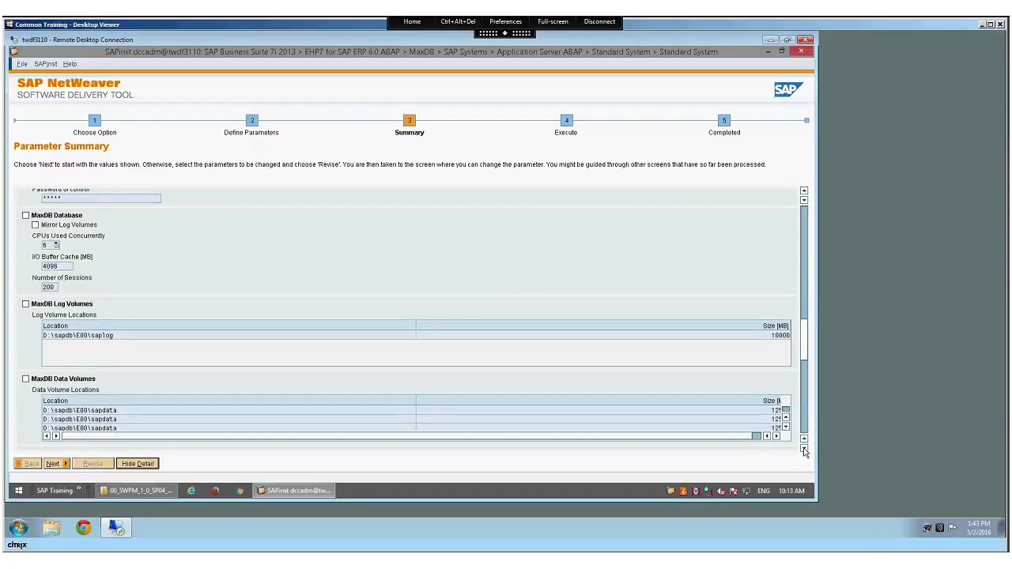
Check the sizes of the MaxDB data volumes, the ABAP schema and the number of parallel import jobs in the summary
{"action": "left_click", "coordinate": [804, 448]}
{"action": "left_click", "coordinate": [804, 448]}
{"action": "left_click", "coordinate": [804, 448]}
{"action": "left_click", "coordinate": [804, 448]}
{"action": "left_click", "coordinate": [804, 448]}
{"action": "left_click", "coordinate": [804, 449]}
{"action": "left_click", "coordinate": [804, 448]}
{"action": "left_click", "coordinate": [804, 448]}
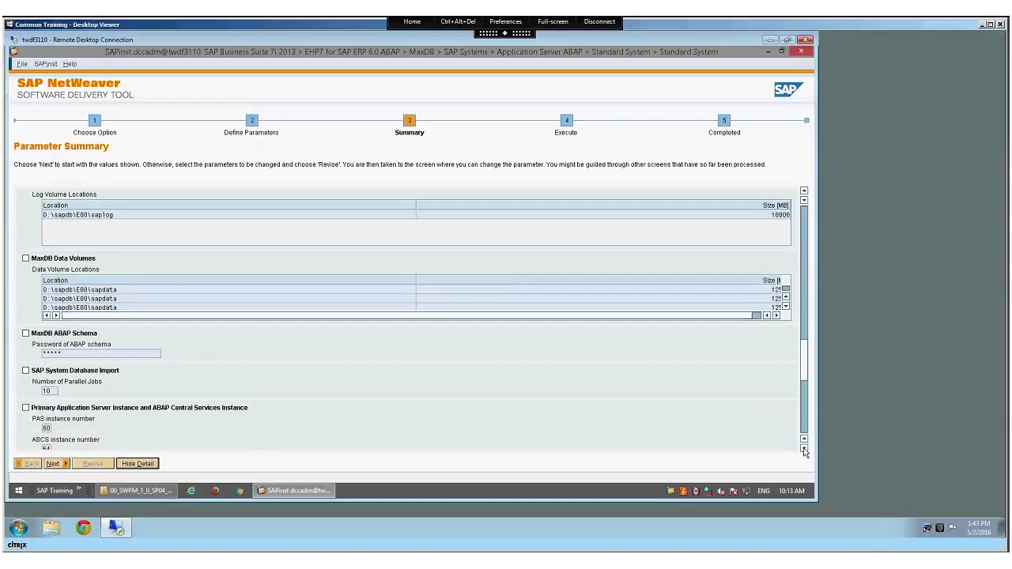
{"action": "left_click", "coordinate": [804, 448]}
{"action": "left_click", "coordinate": [804, 448]}
{"action": "left_click", "coordinate": [759, 298]}
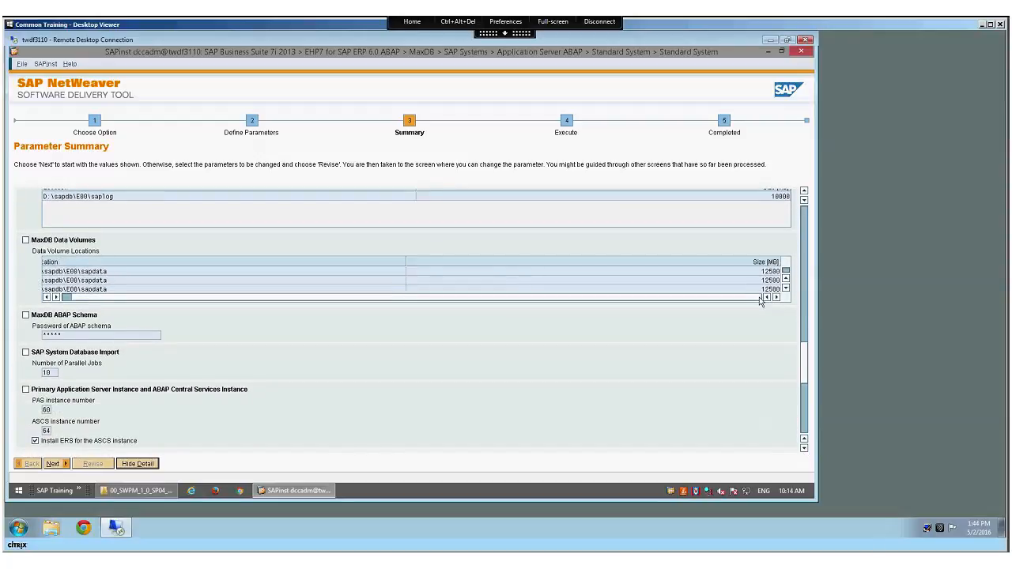
{"action": "left_click", "coordinate": [804, 448]}
{"action": "left_click", "coordinate": [804, 449]}
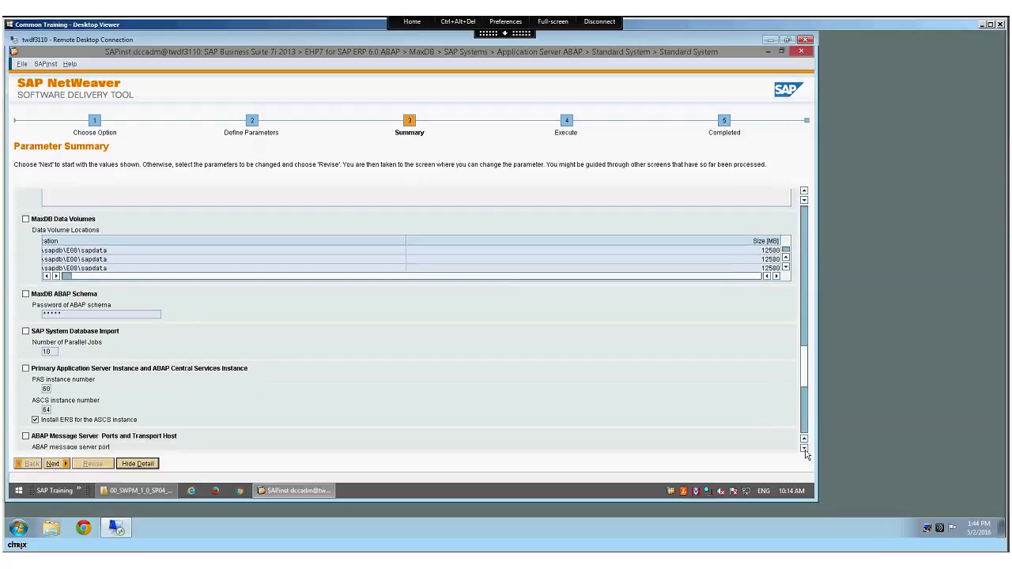
Check the PAS, ASCS and ERS instance numbers, the ABAP message server ports and the transport host in the summary
{"action": "left_click", "coordinate": [804, 448]}
{"action": "left_click", "coordinate": [804, 448]}
{"action": "left_click", "coordinate": [804, 448]}
{"action": "left_click", "coordinate": [804, 448]}
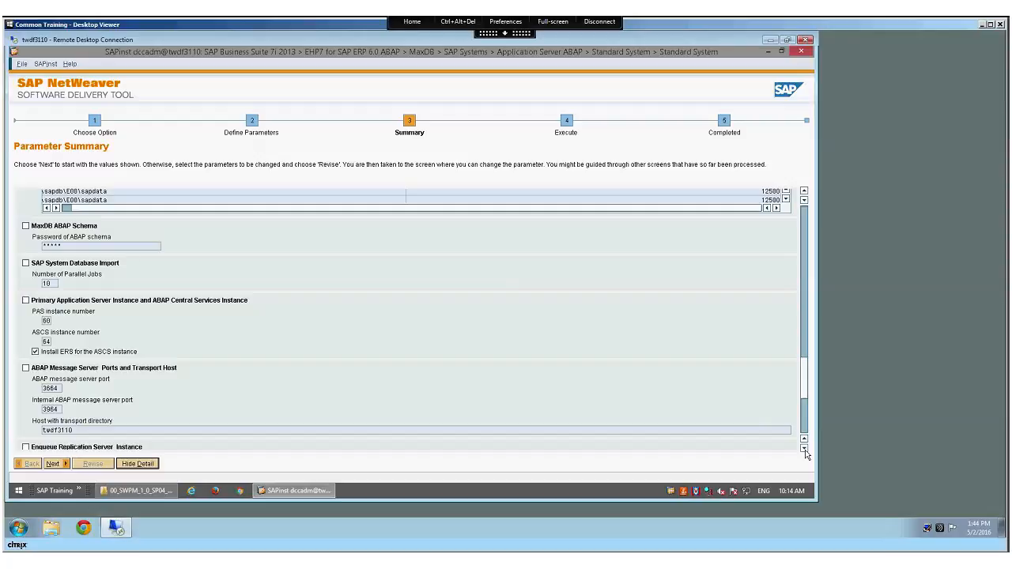
{"action": "left_click", "coordinate": [804, 448]}
{"action": "left_click", "coordinate": [804, 448]}
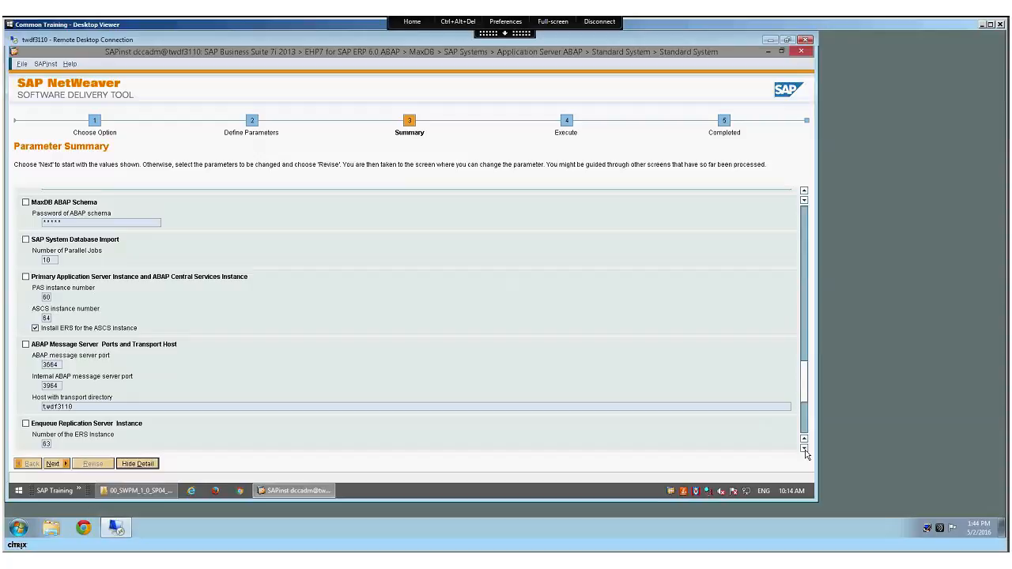
{"action": "left_click", "coordinate": [804, 448]}
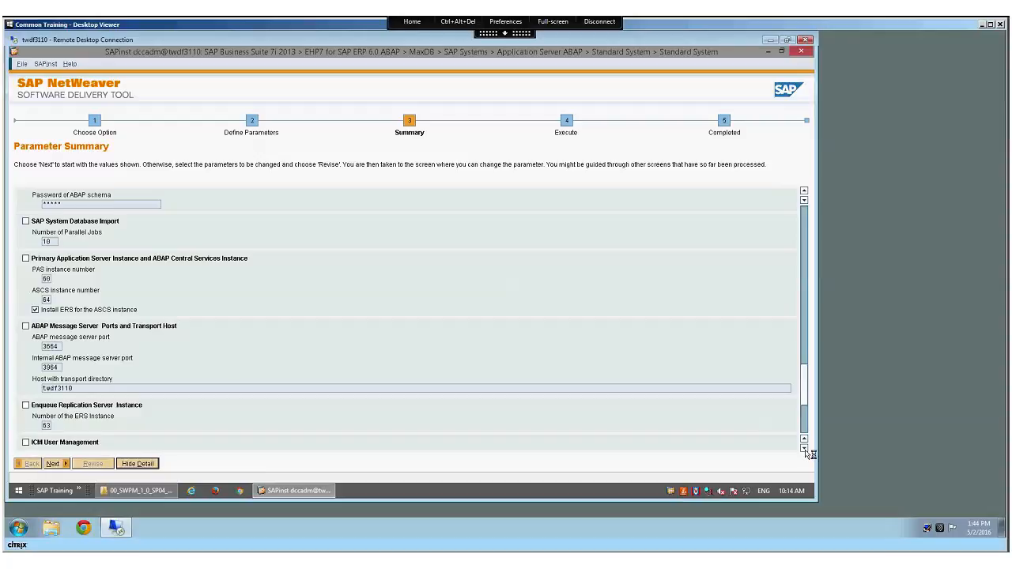
{"action": "left_click", "coordinate": [805, 449]}
{"action": "left_click", "coordinate": [805, 450]}
{"action": "left_click", "coordinate": [805, 449]}
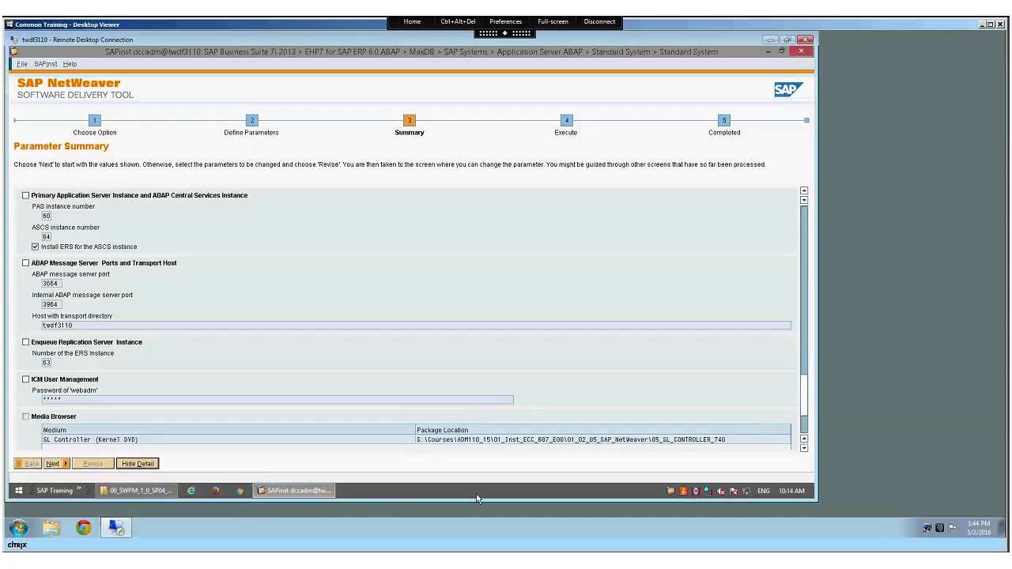
Review the ICM user management entry, the SL Controller package location and the archives section at the end of the summary
{"action": "left_click", "coordinate": [805, 450]}
{"action": "left_click", "coordinate": [805, 450]}
{"action": "left_click", "coordinate": [804, 450]}
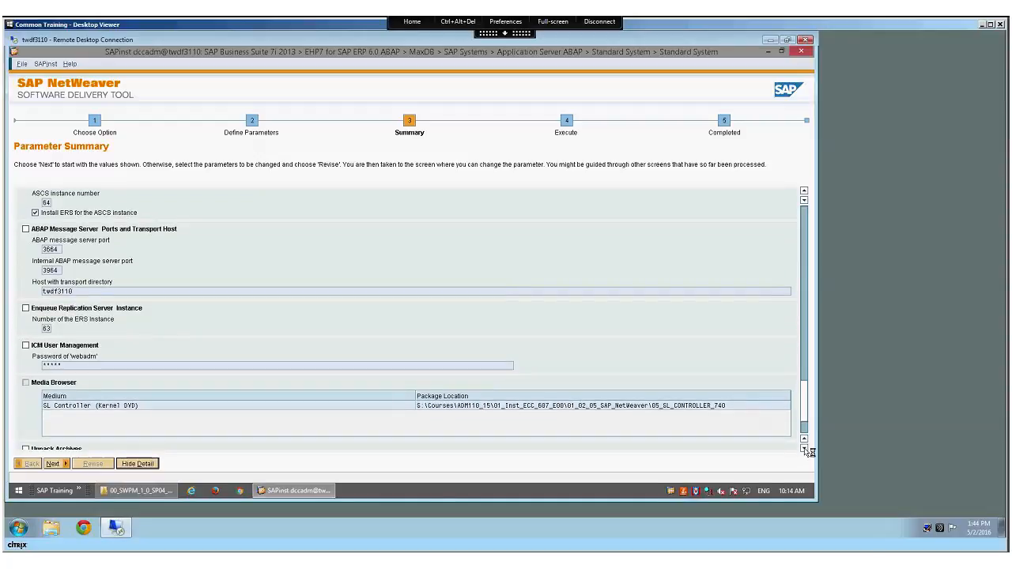
{"action": "left_click", "coordinate": [805, 450]}
{"action": "left_click", "coordinate": [805, 450]}
{"action": "left_click", "coordinate": [805, 449]}
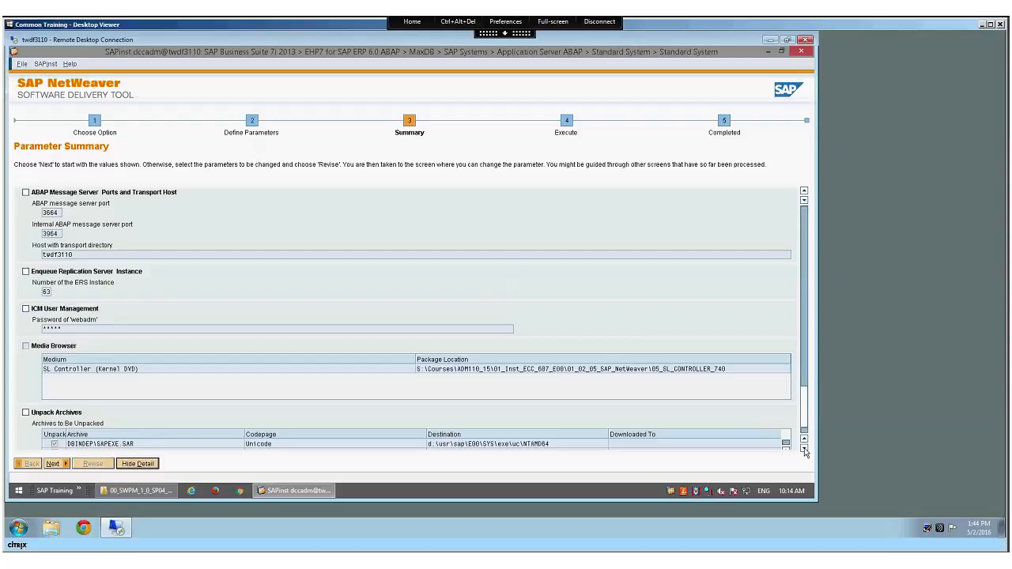
{"action": "left_click", "coordinate": [805, 450]}
{"action": "left_click", "coordinate": [804, 450]}
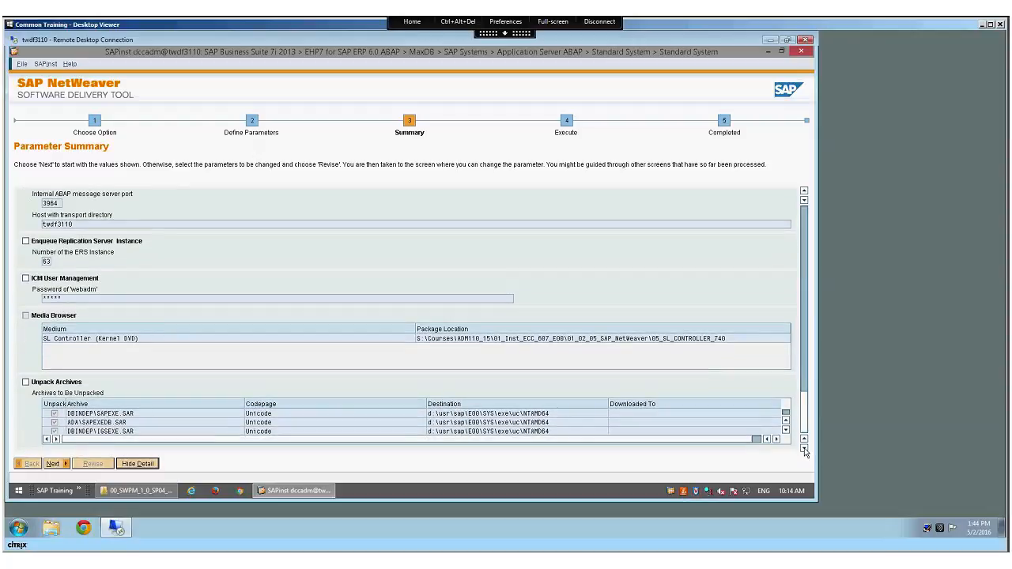
Check the remaining entries in the list of archives to unpack and start the installation with the summarized parameters
{"action": "left_click", "coordinate": [805, 449]}
{"action": "scroll", "coordinate": [784, 431], "scroll_direction": "down", "scroll_amount": 1}
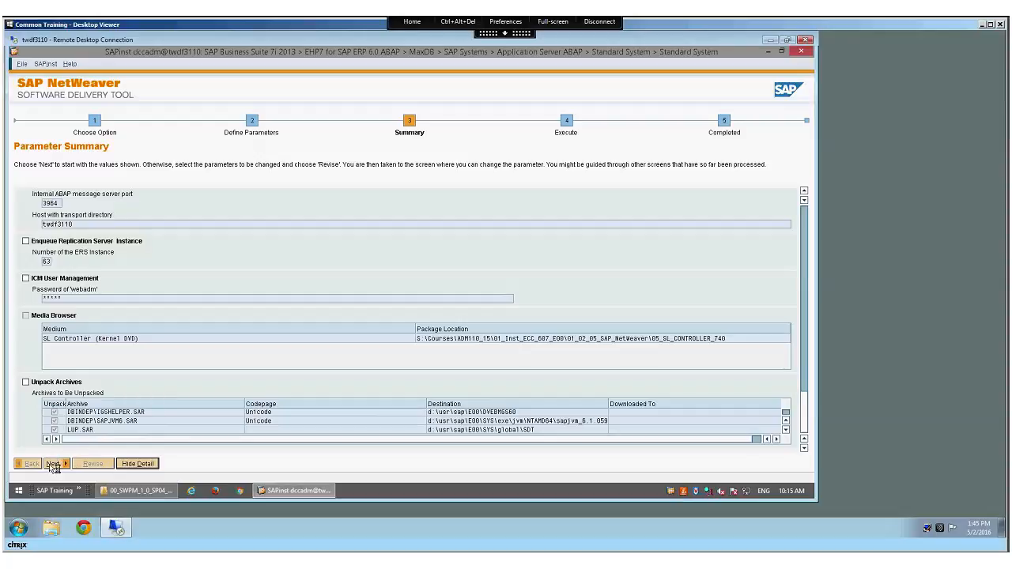
{"action": "left_click", "coordinate": [50, 465]}
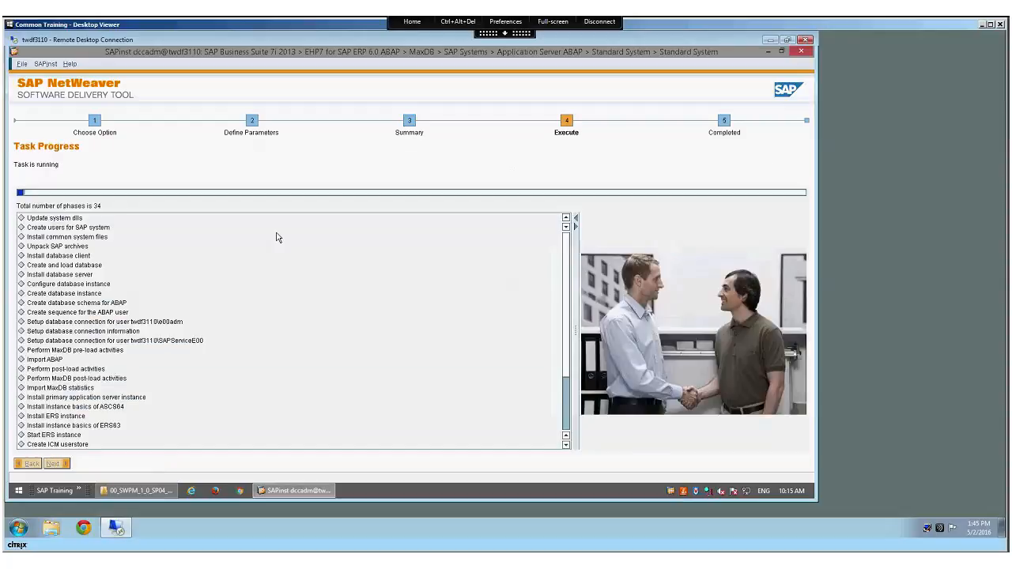